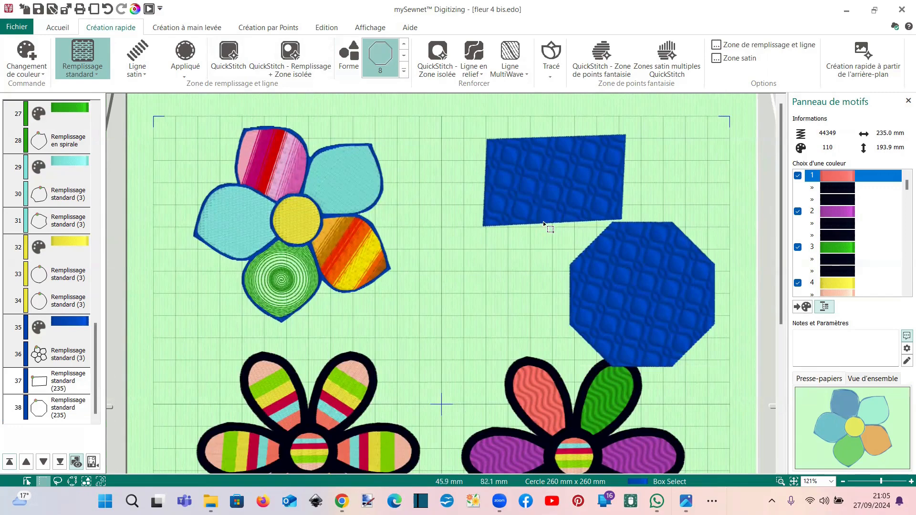
- Rotate the fill pattern direction of the blue rectangle and of the blue octagon
{"action": "left_click", "coordinate": [542, 220]}
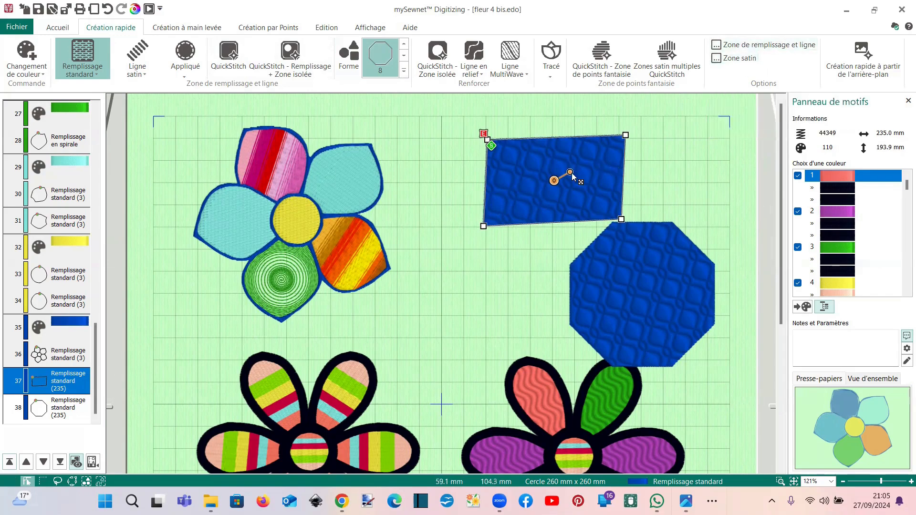
{"action": "left_click_drag", "start_coordinate": [572, 173], "coordinate": [527, 179]}
{"action": "left_click", "coordinate": [654, 291]}
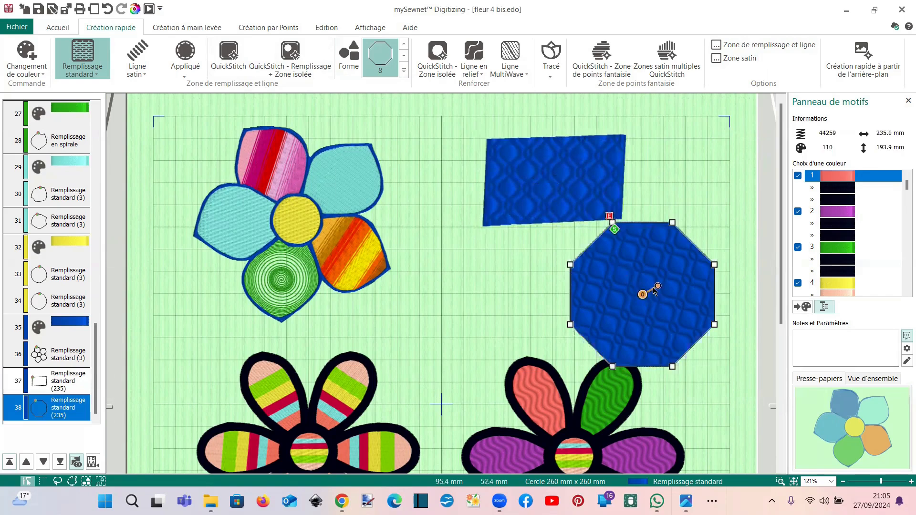
{"action": "left_click_drag", "start_coordinate": [658, 288], "coordinate": [606, 282]}
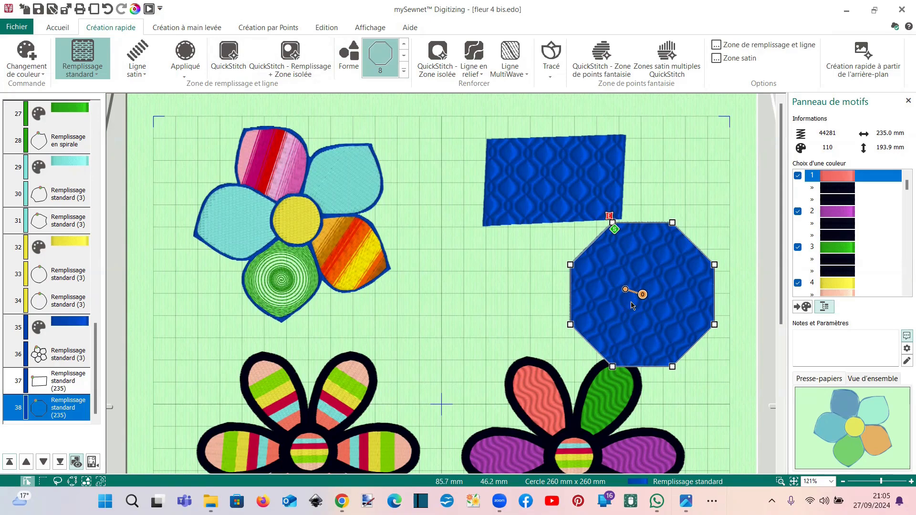
- Change the blue octagon's fill to design 249 from the Waves 2 patterns
{"action": "double_click", "coordinate": [633, 253]}
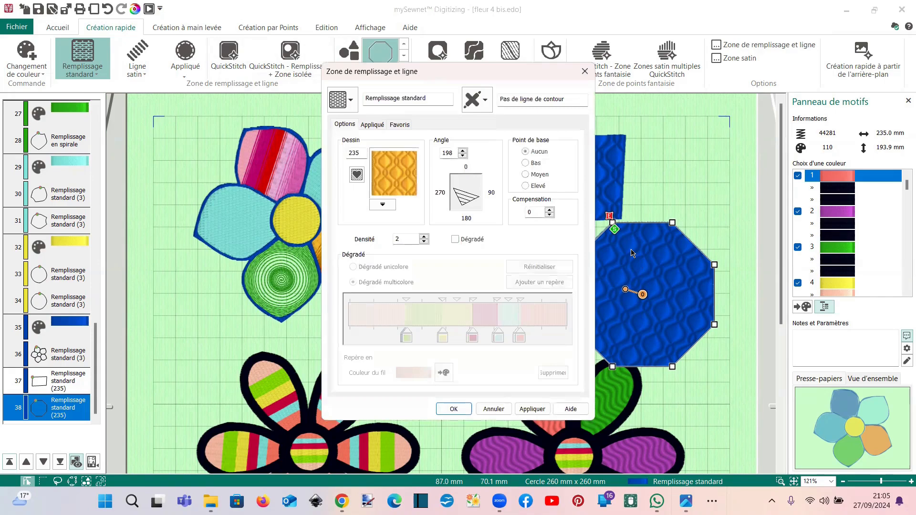
{"action": "left_click", "coordinate": [382, 205]}
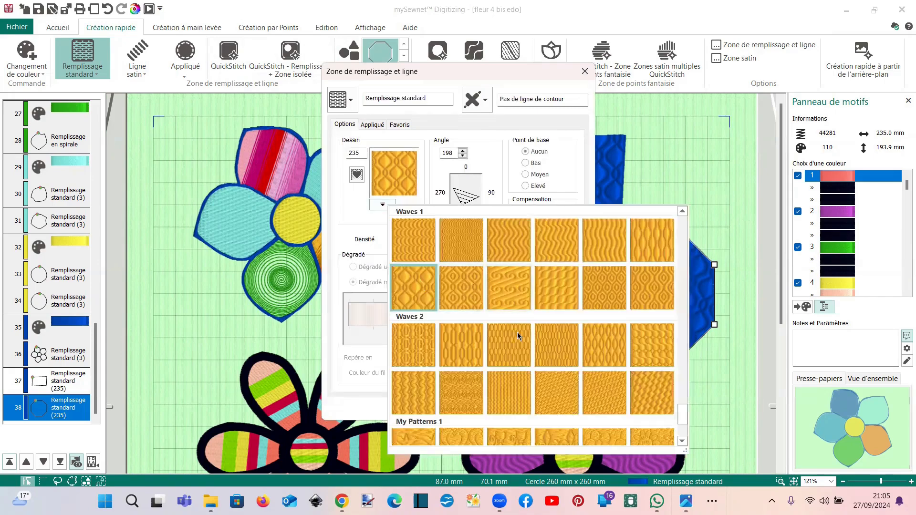
{"action": "left_click", "coordinate": [510, 389]}
{"action": "left_click", "coordinate": [453, 409]}
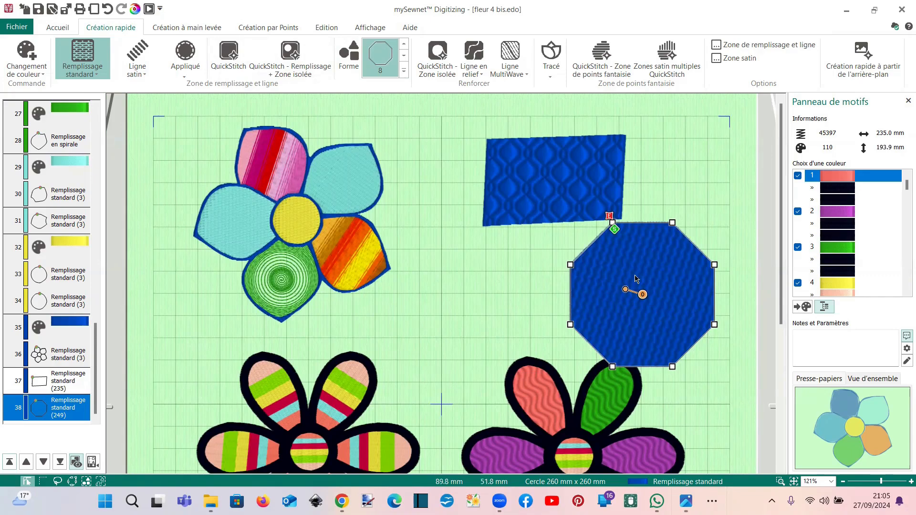
- Delete the blue octagon and the blue rectangle from the design
{"action": "key", "text": "Delete"}
{"action": "left_click", "coordinate": [578, 202]}
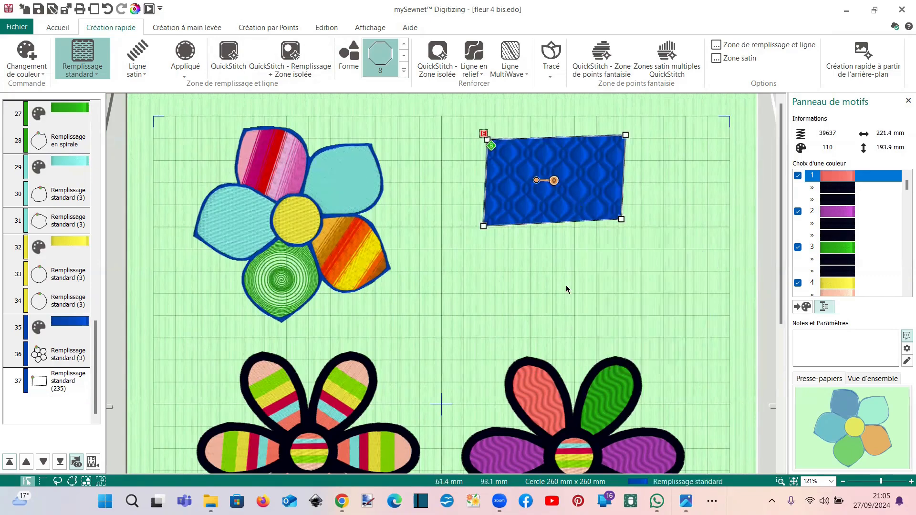
{"action": "key", "text": "Delete"}
- Change the upper-left coral petal of the right flower to Waves 1 fill design 235 and rotate its pattern angle to about 52
{"action": "scroll", "coordinate": [572, 281], "scroll_direction": "down", "scroll_amount": 2}
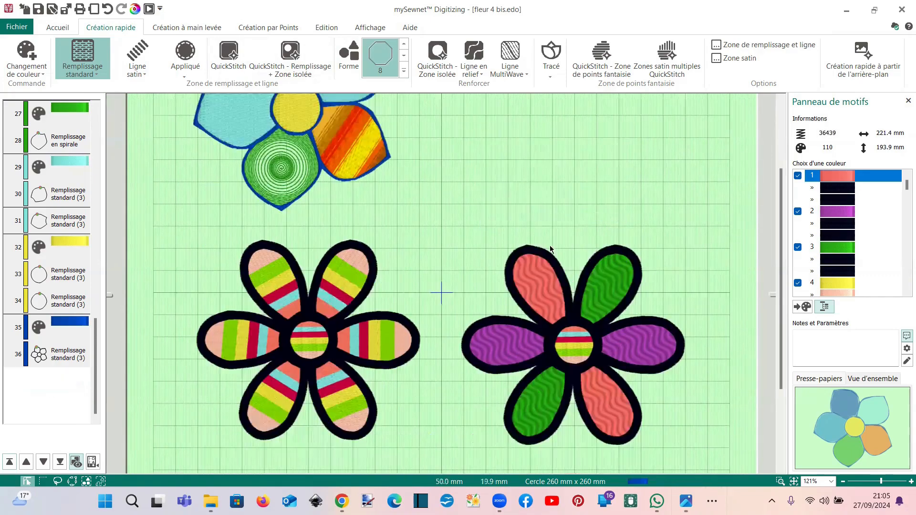
{"action": "scroll", "coordinate": [548, 240], "scroll_direction": "down", "scroll_amount": 1}
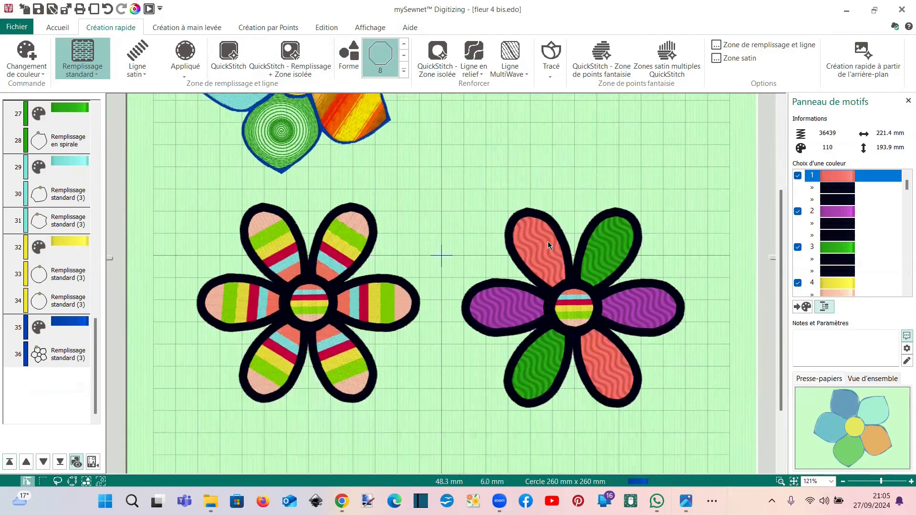
{"action": "left_click", "coordinate": [549, 247]}
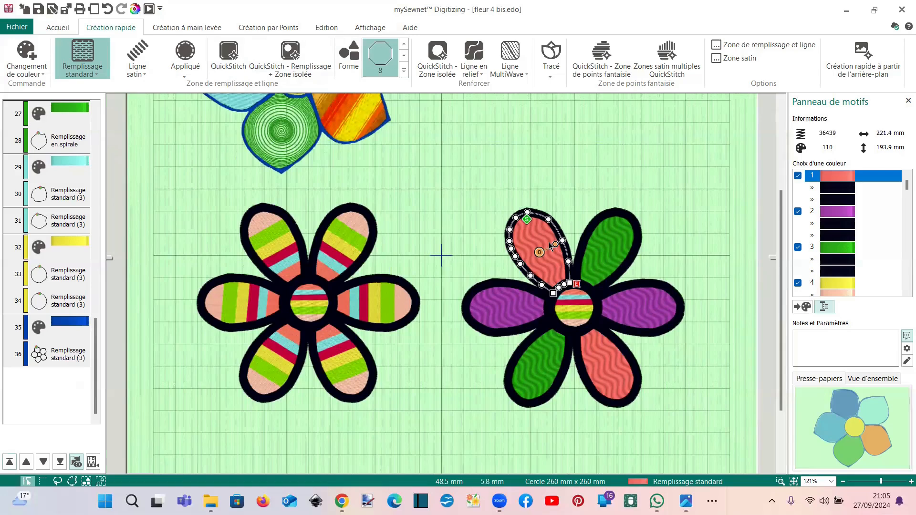
{"action": "double_click", "coordinate": [548, 243]}
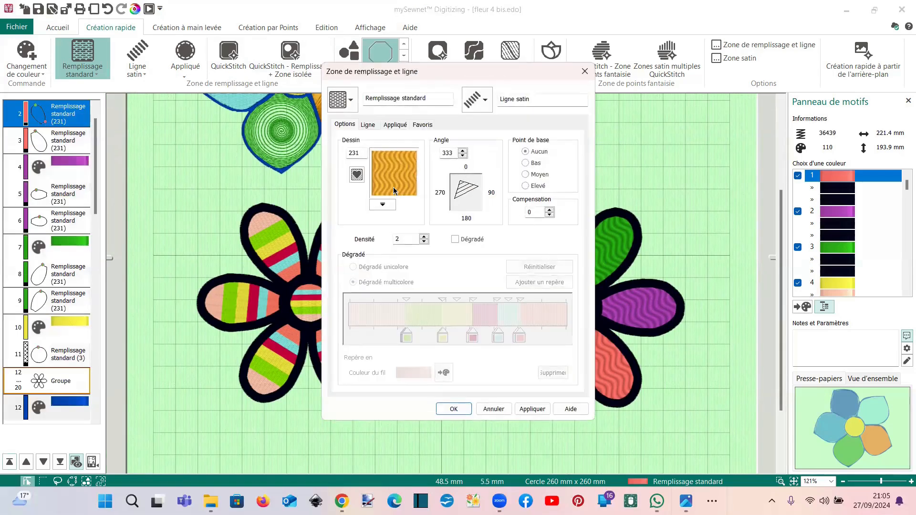
{"action": "left_click", "coordinate": [388, 203]}
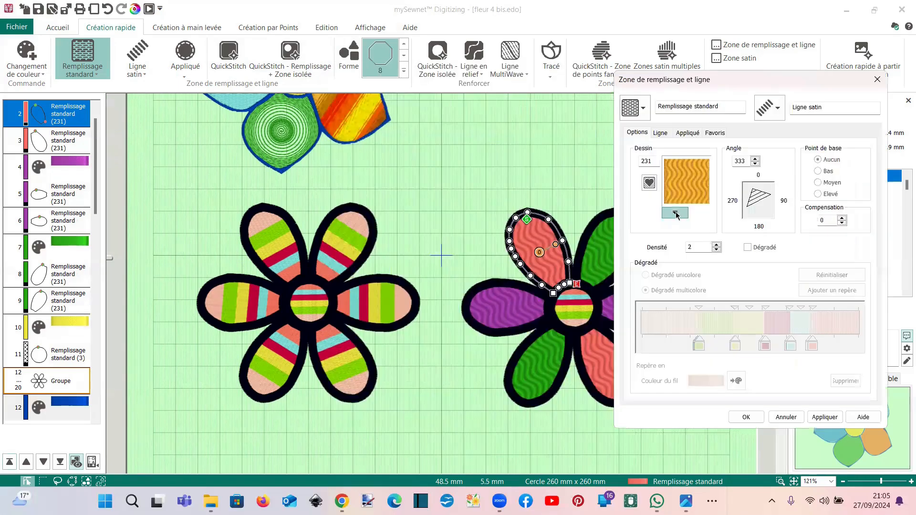
{"action": "left_click", "coordinate": [675, 213]}
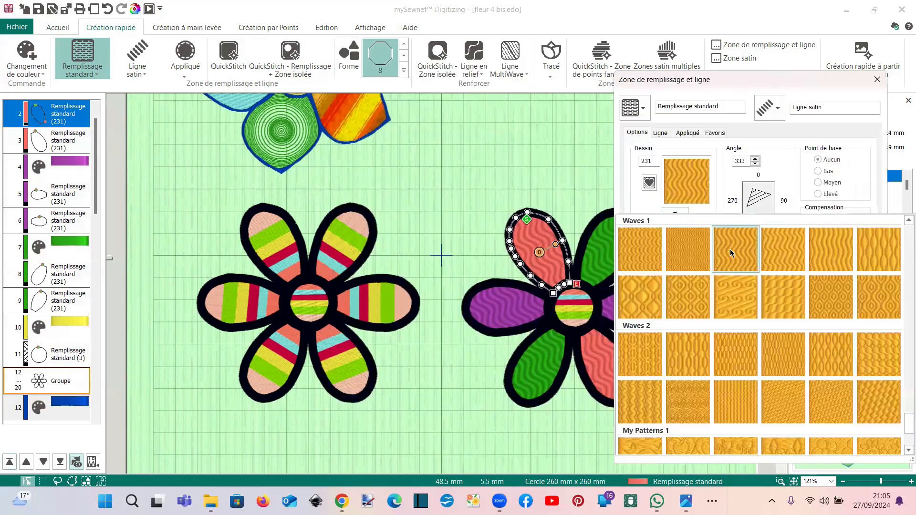
{"action": "left_click", "coordinate": [647, 305]}
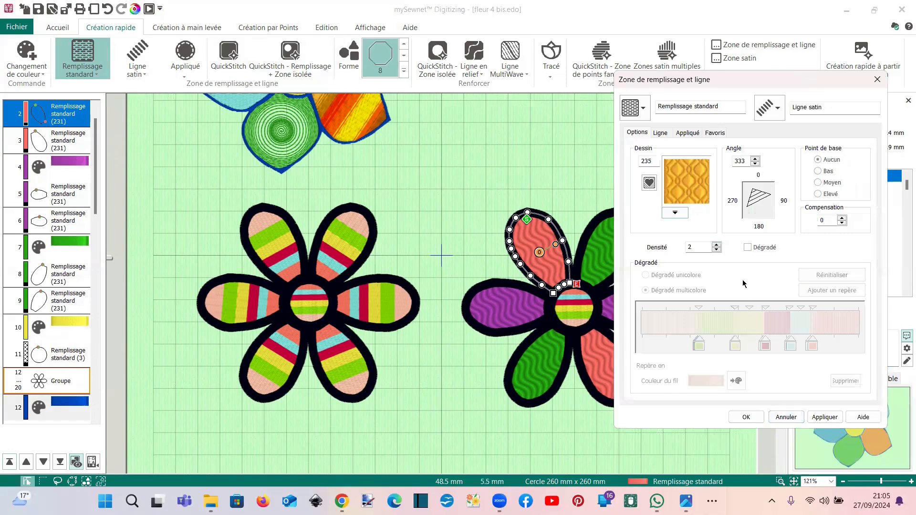
{"action": "left_click", "coordinate": [824, 417]}
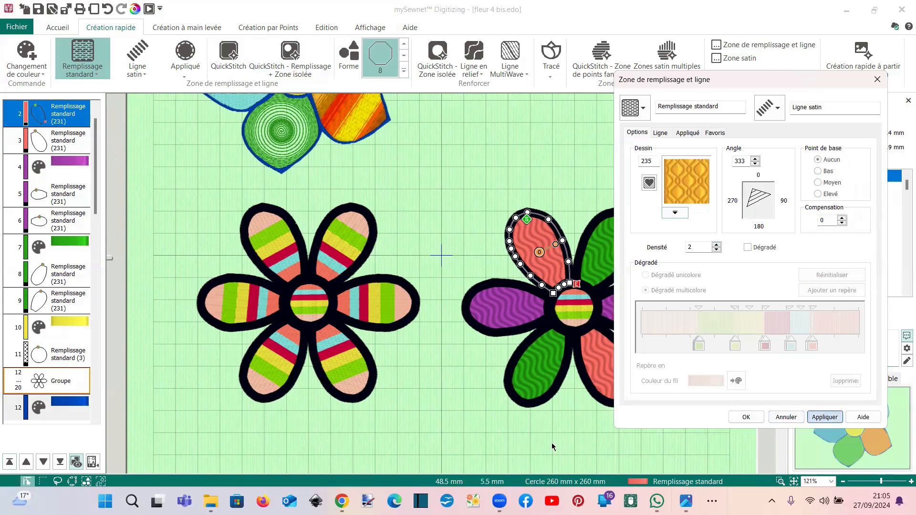
{"action": "left_click", "coordinate": [740, 418]}
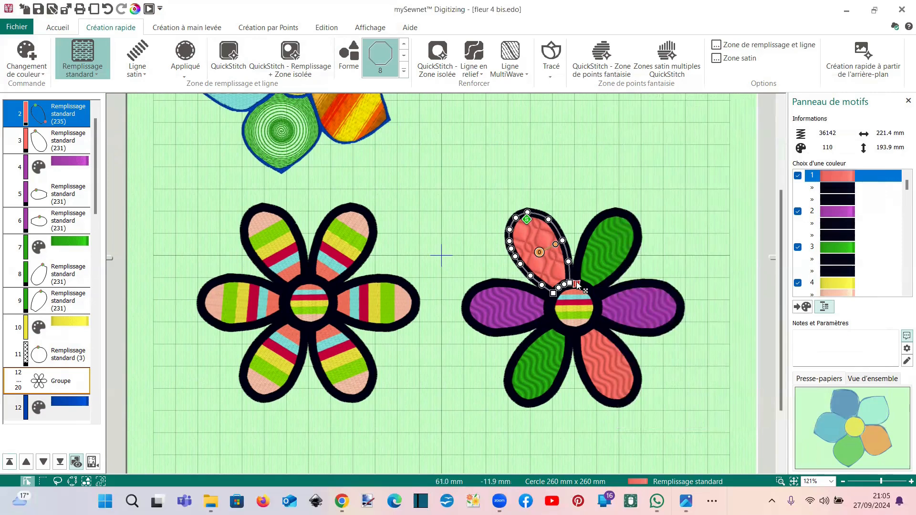
{"action": "left_click_drag", "start_coordinate": [557, 244], "coordinate": [547, 268]}
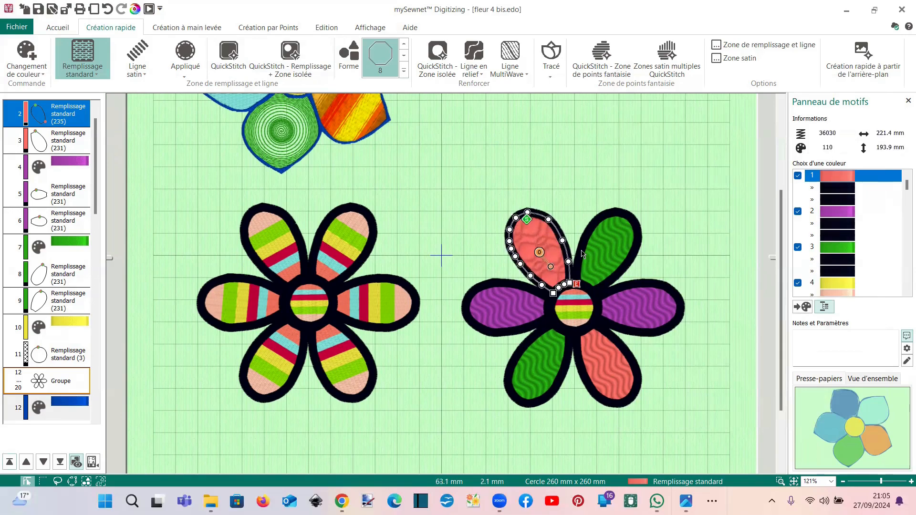
- Reset the upper-left coral petal's fill and line options to the defaults and undo the reset
{"action": "double_click", "coordinate": [534, 240]}
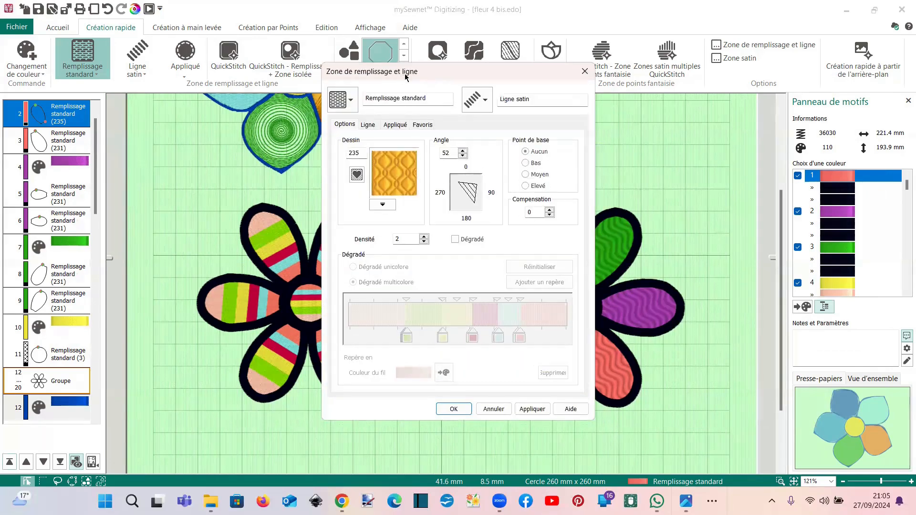
{"action": "left_click_drag", "start_coordinate": [406, 77], "coordinate": [720, 59]}
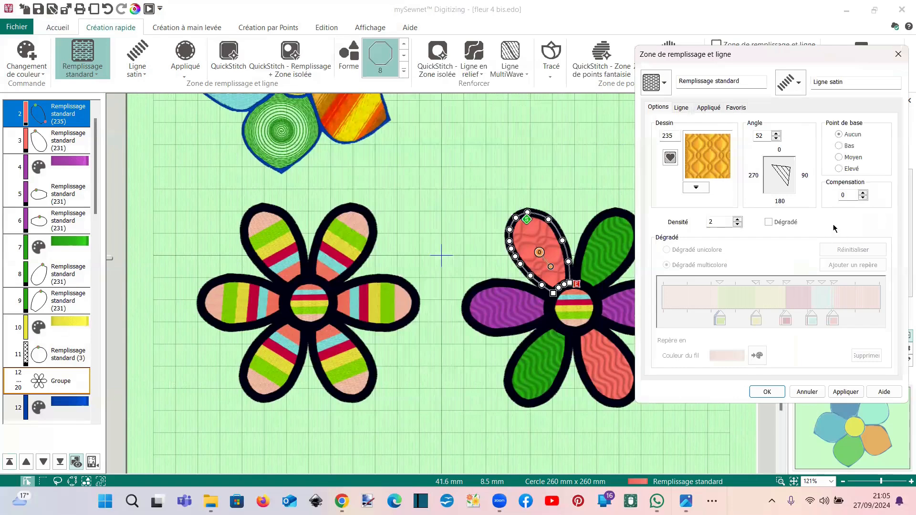
{"action": "left_click", "coordinate": [738, 108]}
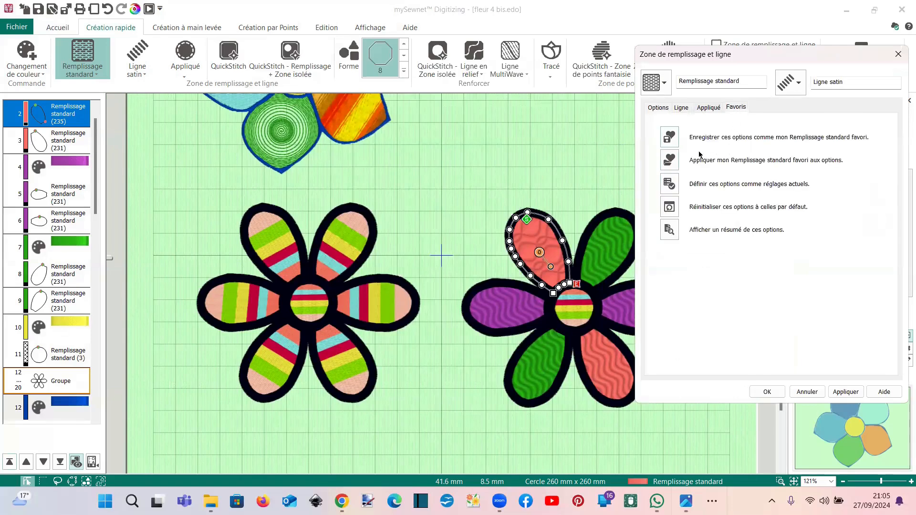
{"action": "left_click", "coordinate": [670, 207]}
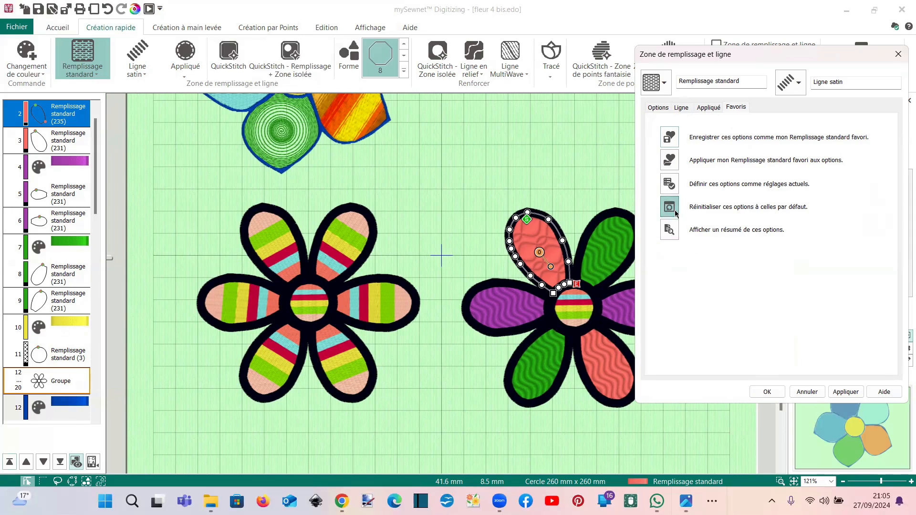
{"action": "left_click", "coordinate": [766, 393]}
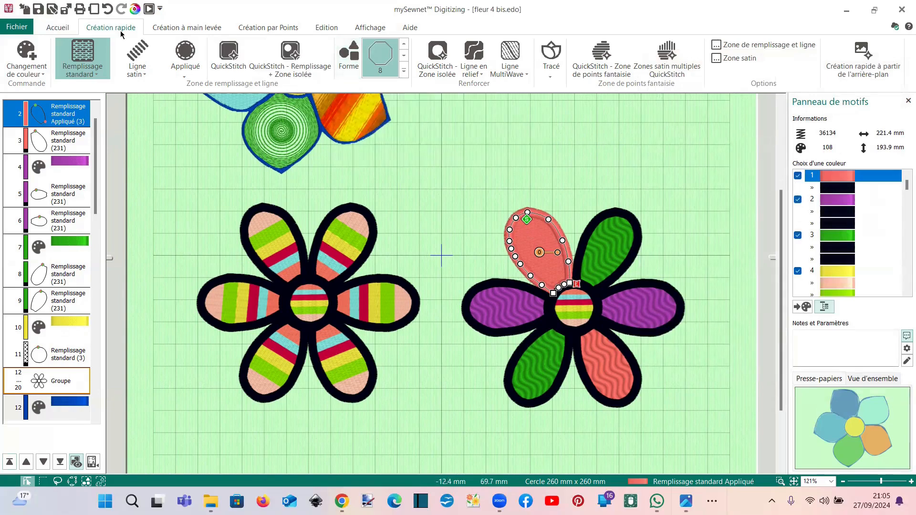
{"action": "left_click", "coordinate": [107, 9]}
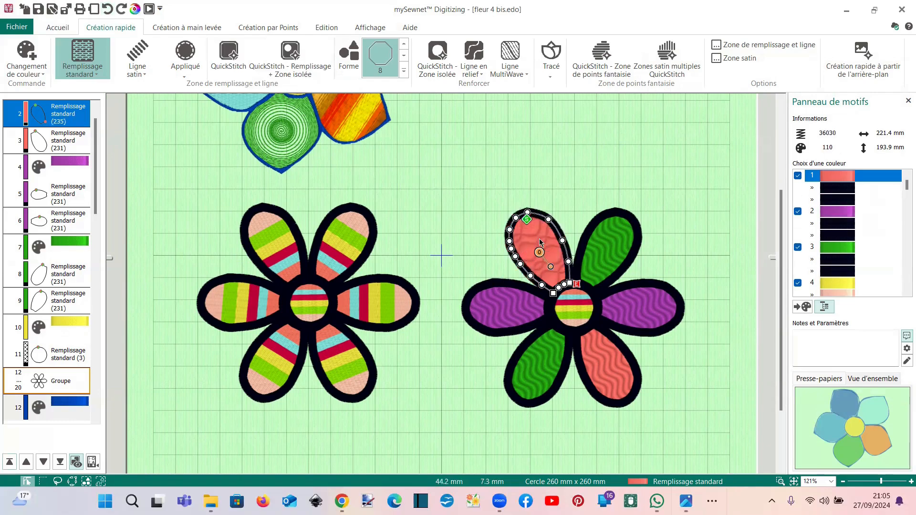
- Set the upper-left coral petal's fill and line options as the current settings
{"action": "double_click", "coordinate": [538, 238]}
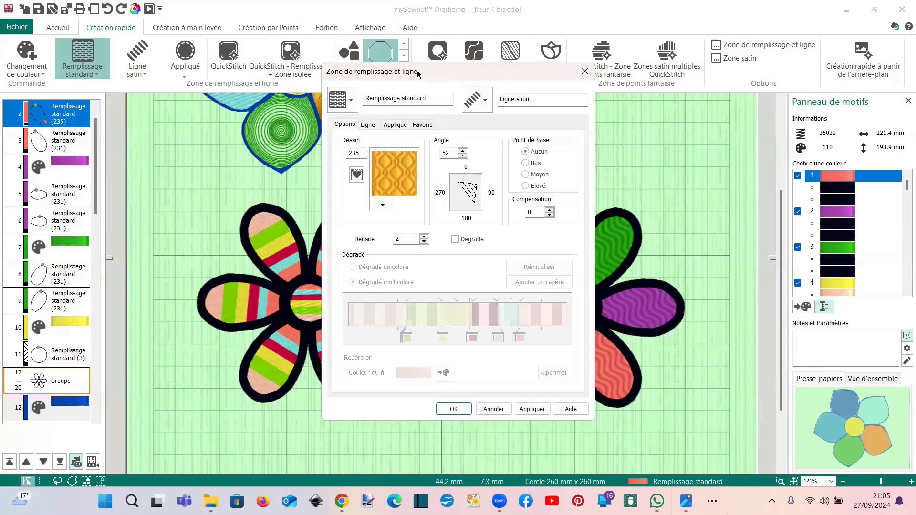
{"action": "left_click_drag", "start_coordinate": [414, 74], "coordinate": [757, 37]}
{"action": "left_click", "coordinate": [767, 87]}
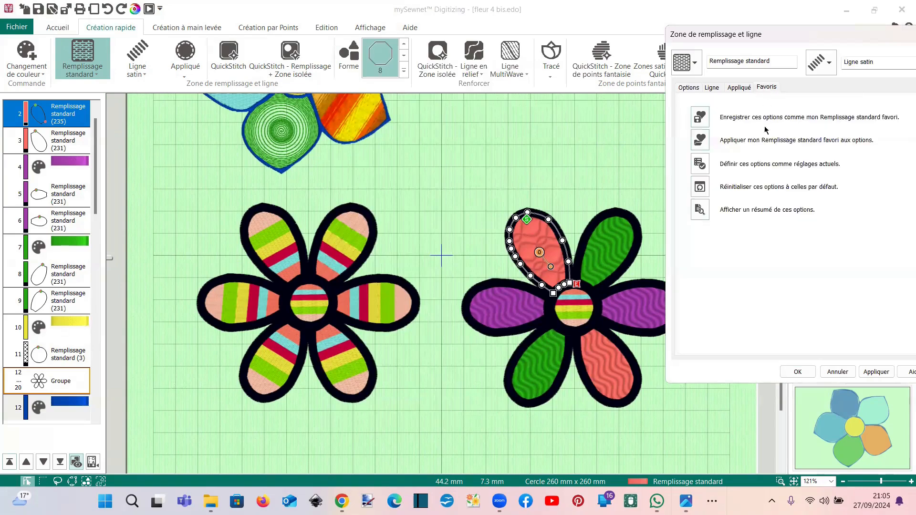
{"action": "left_click", "coordinate": [704, 166]}
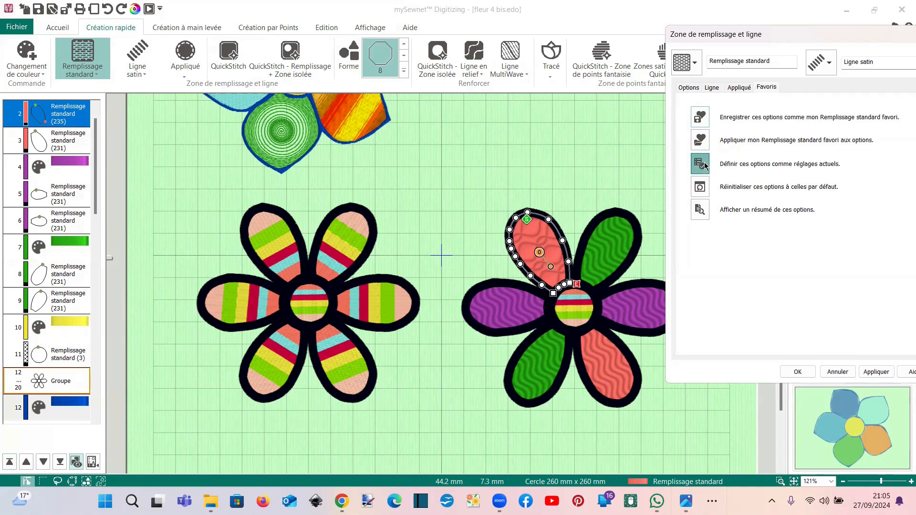
{"action": "left_click", "coordinate": [797, 372]}
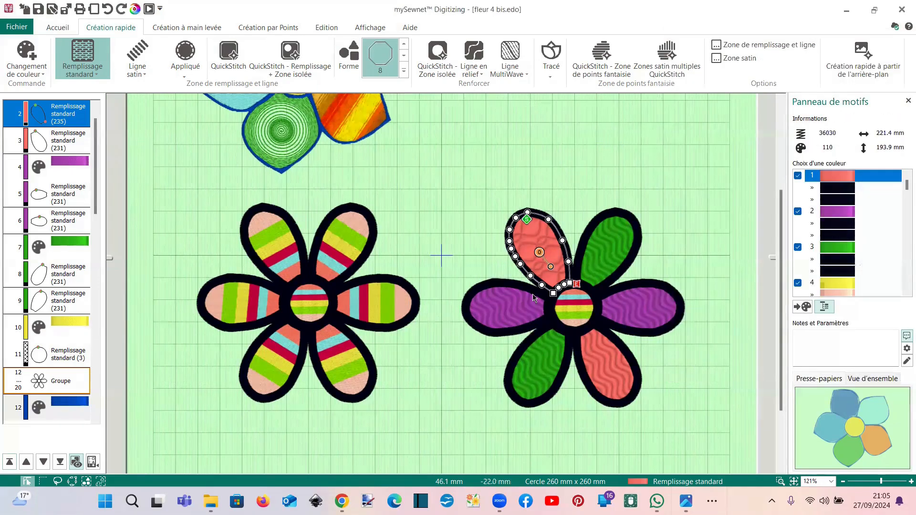
- Draw a trial octagon above the flowers with the current fill settings and delete it
{"action": "left_click", "coordinate": [348, 72]}
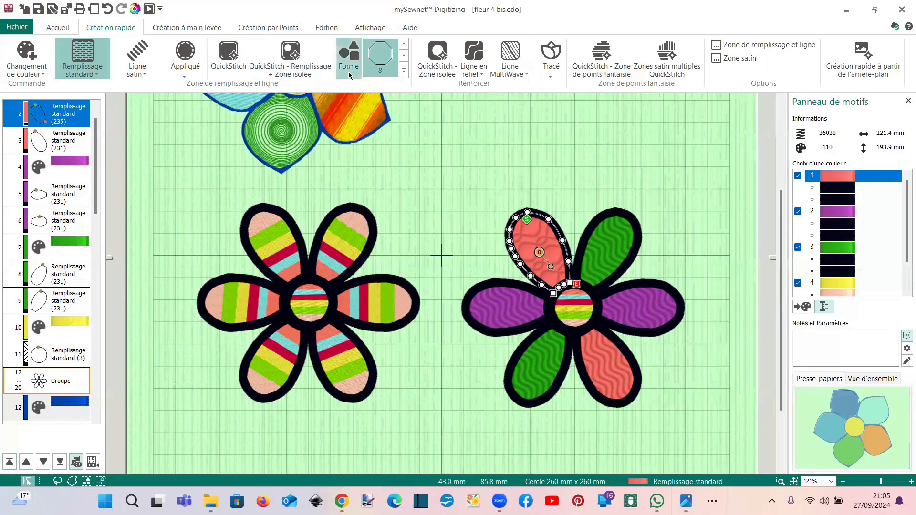
{"action": "left_click_drag", "start_coordinate": [424, 262], "coordinate": [471, 139]}
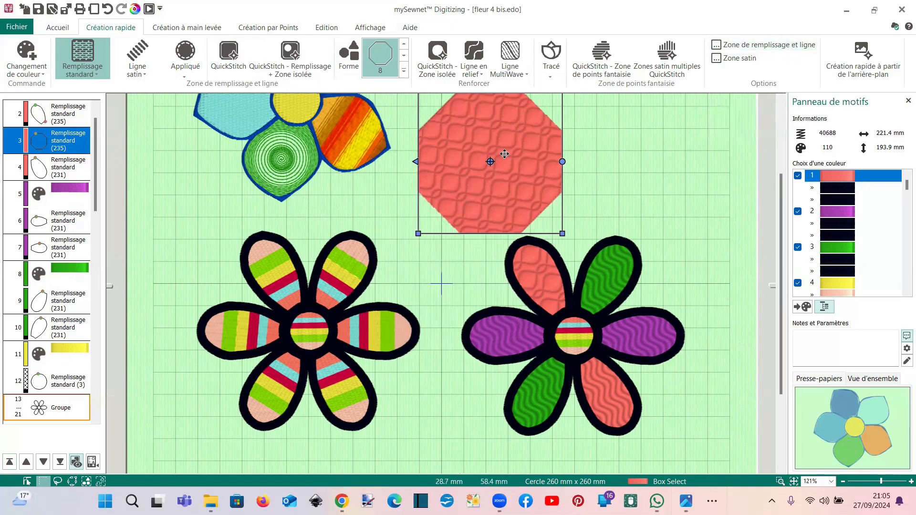
{"action": "key", "text": "Delete"}
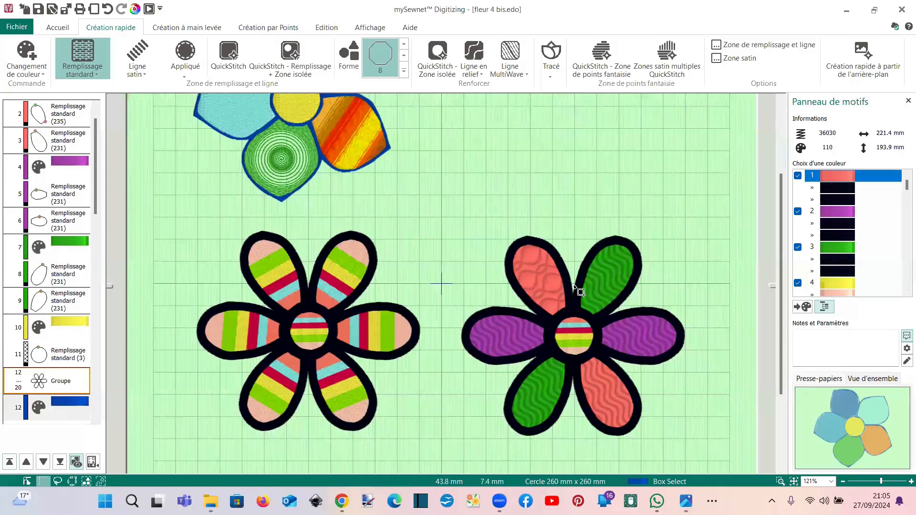
- Save the upper-left coral petal's fill options as the favourite standard fill
{"action": "scroll", "coordinate": [595, 197], "scroll_direction": "down", "scroll_amount": 2}
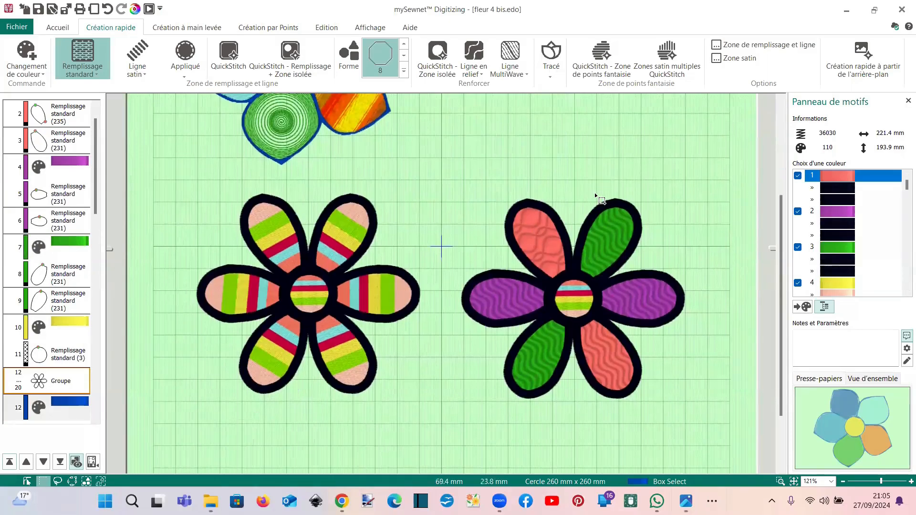
{"action": "left_click", "coordinate": [535, 231]}
{"action": "left_click", "coordinate": [535, 231]}
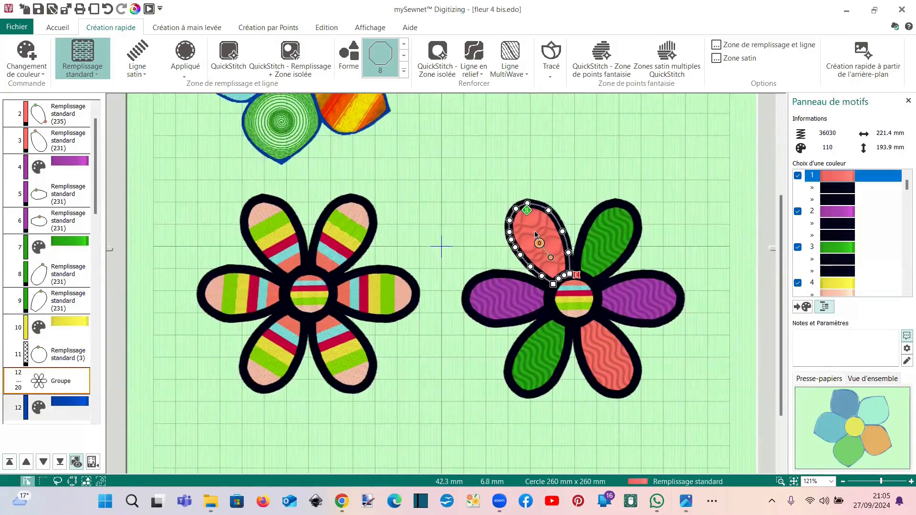
{"action": "double_click", "coordinate": [535, 233]}
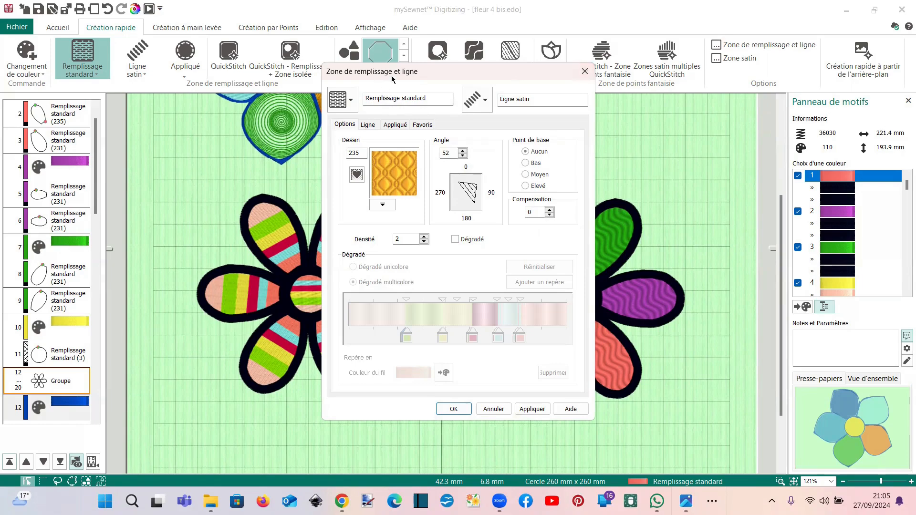
{"action": "left_click_drag", "start_coordinate": [392, 78], "coordinate": [753, 66]}
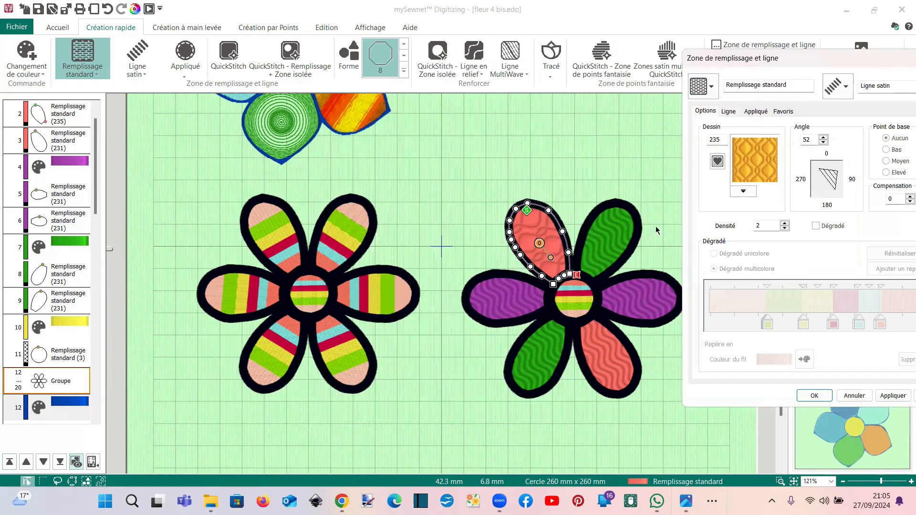
{"action": "left_click", "coordinate": [783, 113]}
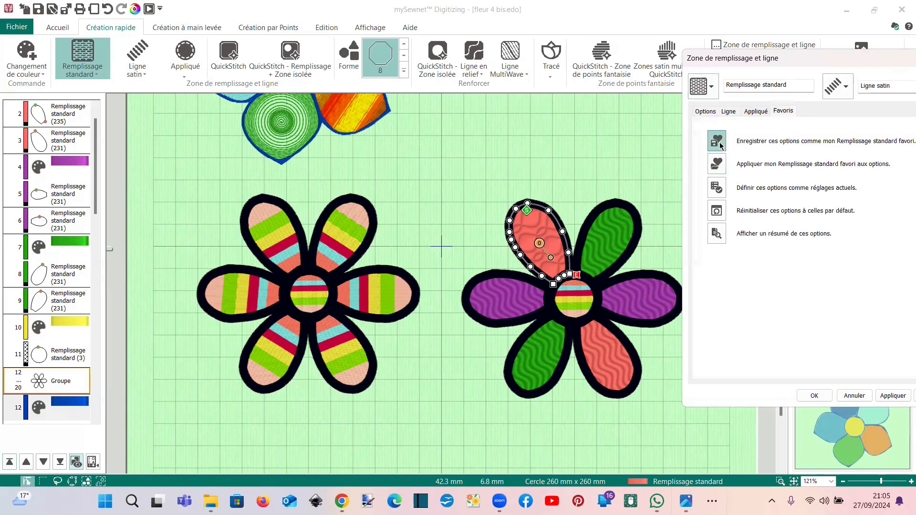
{"action": "left_click", "coordinate": [819, 398]}
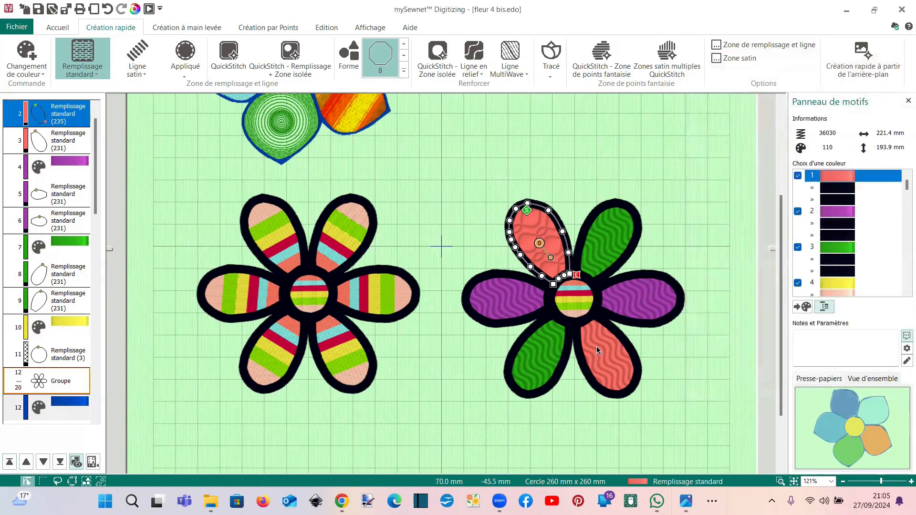
- Apply the favourite standard fill to the lower-right coral petal of the right flower
{"action": "left_click", "coordinate": [597, 349]}
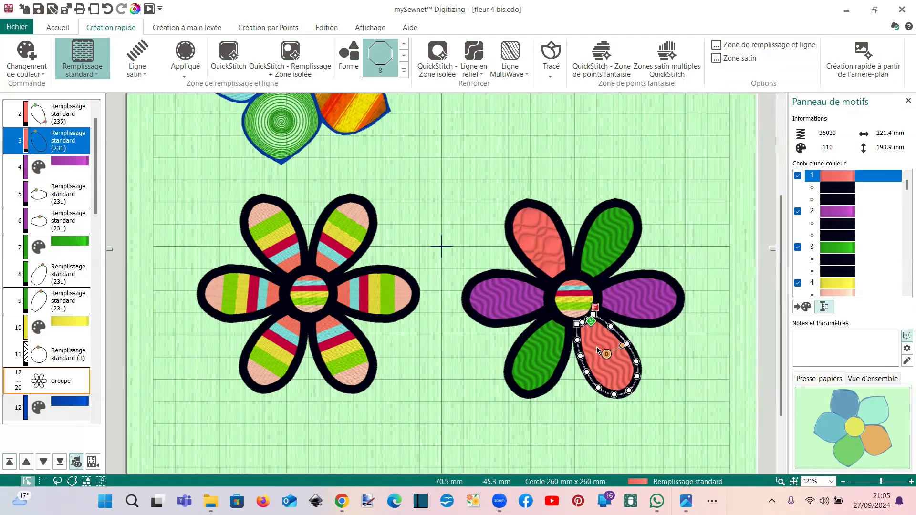
{"action": "double_click", "coordinate": [597, 349]}
{"action": "left_click", "coordinate": [422, 124]}
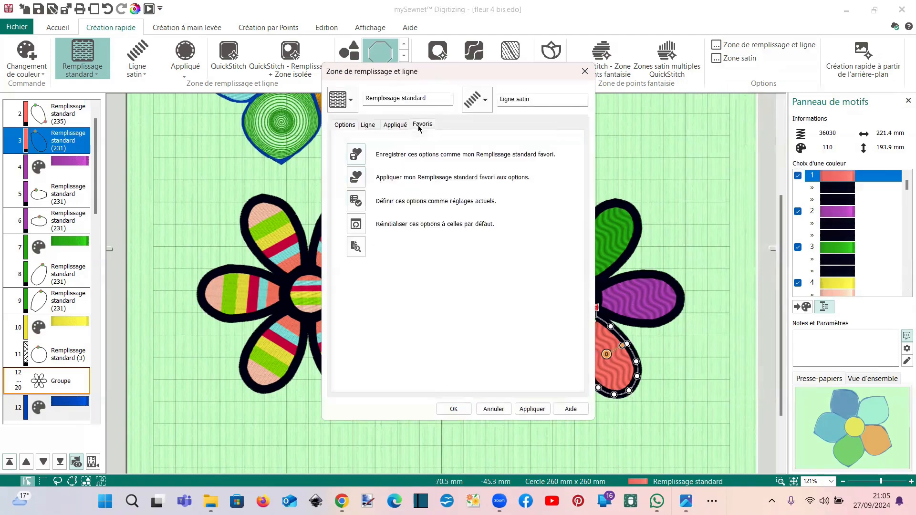
{"action": "left_click", "coordinate": [357, 184]}
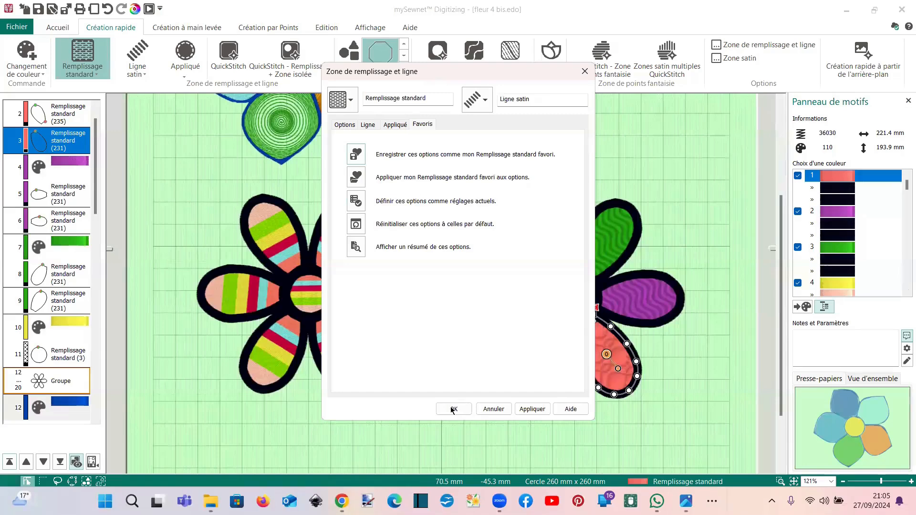
{"action": "left_click", "coordinate": [454, 409]}
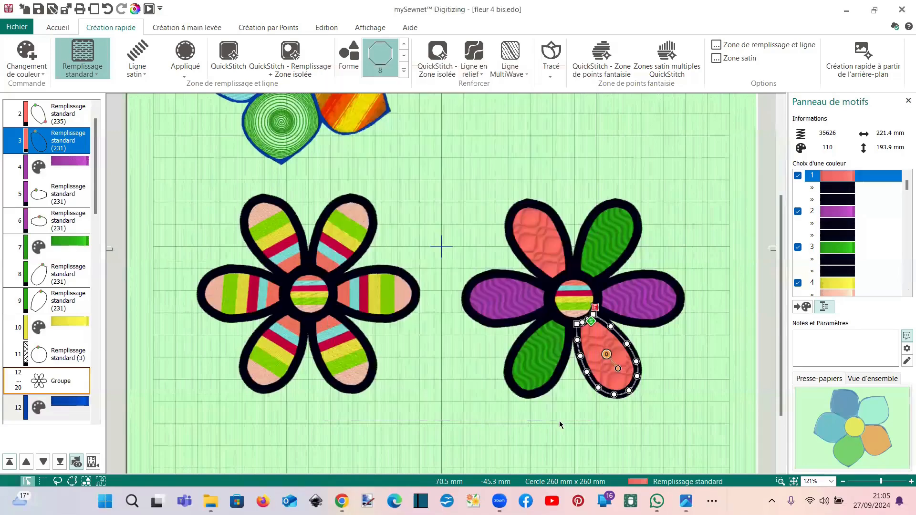
- Apply the favourite standard fill to the right-hand purple petal of the right flower
{"action": "left_click", "coordinate": [659, 298]}
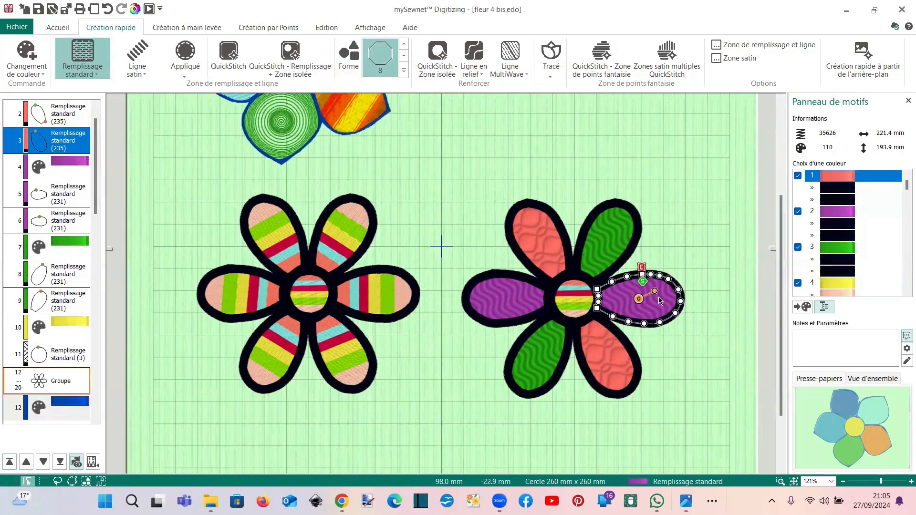
{"action": "double_click", "coordinate": [659, 298]}
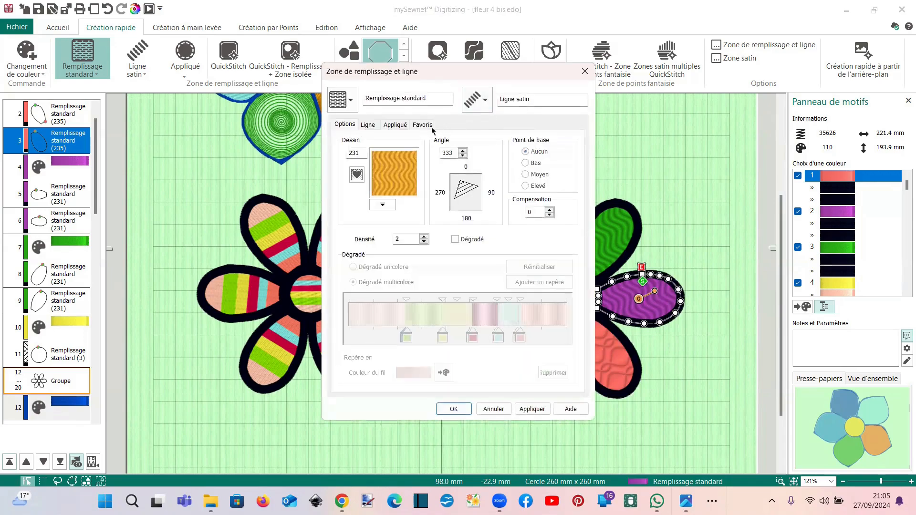
{"action": "left_click", "coordinate": [423, 124]}
{"action": "left_click", "coordinate": [357, 178]}
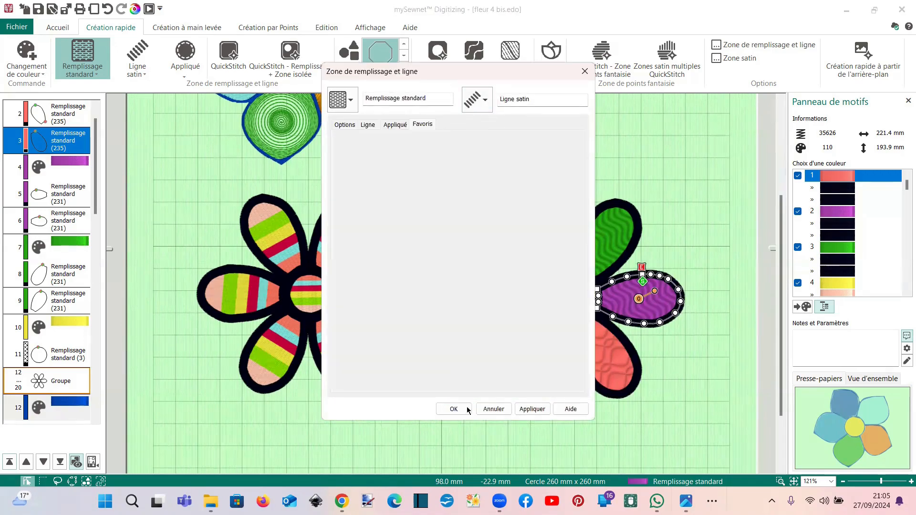
{"action": "left_click", "coordinate": [467, 409]}
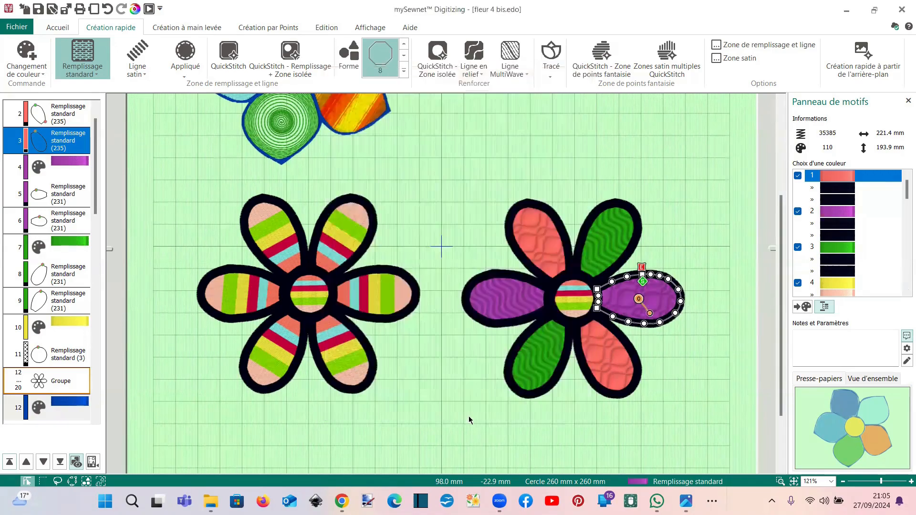
- Apply the favourite standard fill to the lower-left green petal of the right flower
{"action": "left_click", "coordinate": [533, 370]}
{"action": "double_click", "coordinate": [534, 369]}
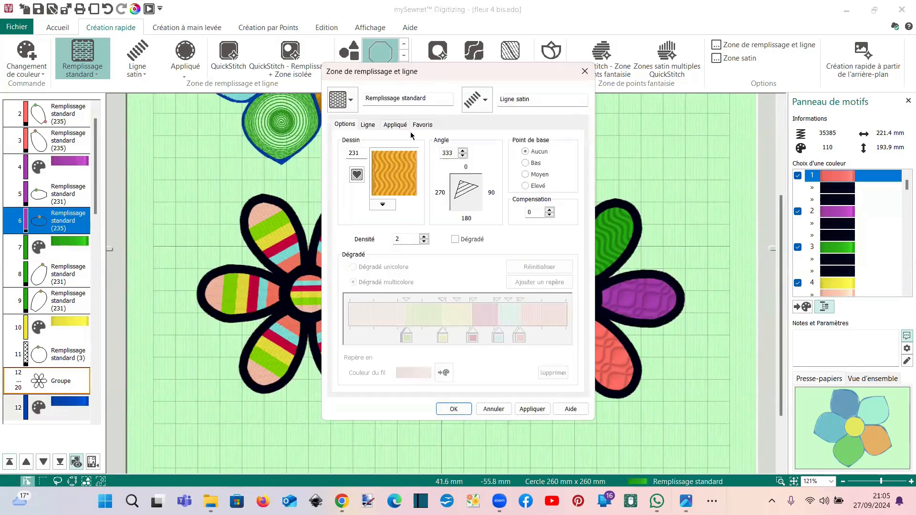
{"action": "left_click", "coordinate": [416, 125]}
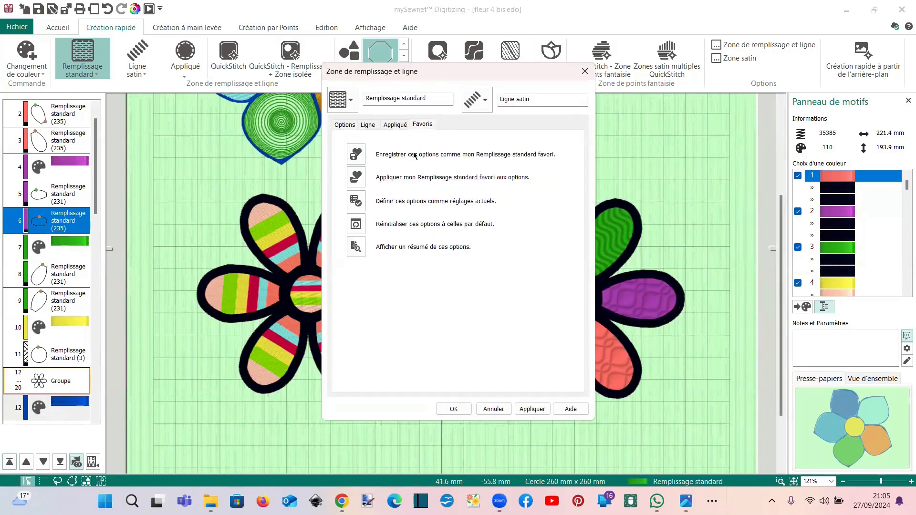
{"action": "left_click", "coordinate": [359, 180]}
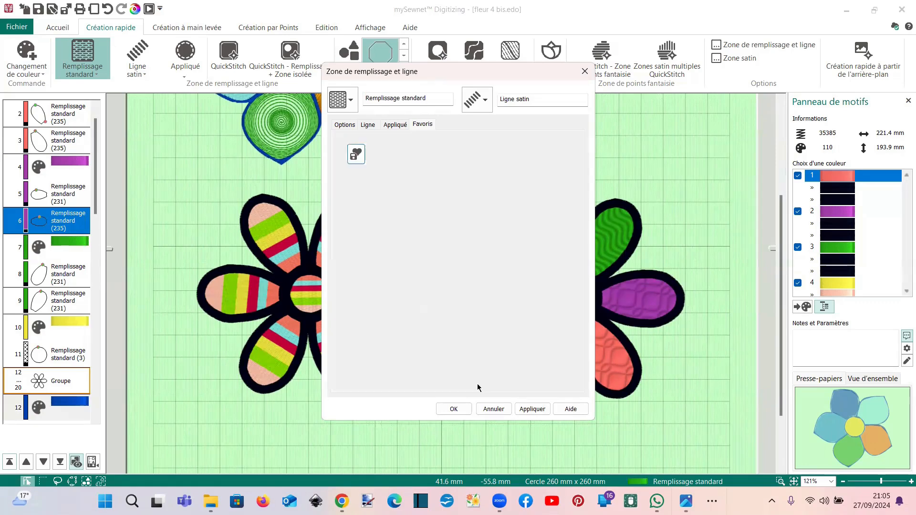
{"action": "left_click", "coordinate": [462, 409]}
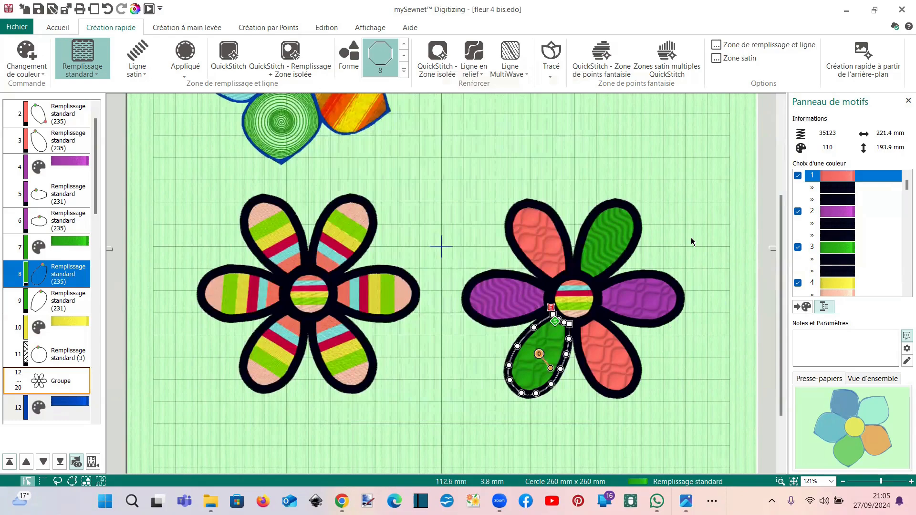
{"action": "scroll", "coordinate": [692, 239], "scroll_direction": "down", "scroll_amount": 1}
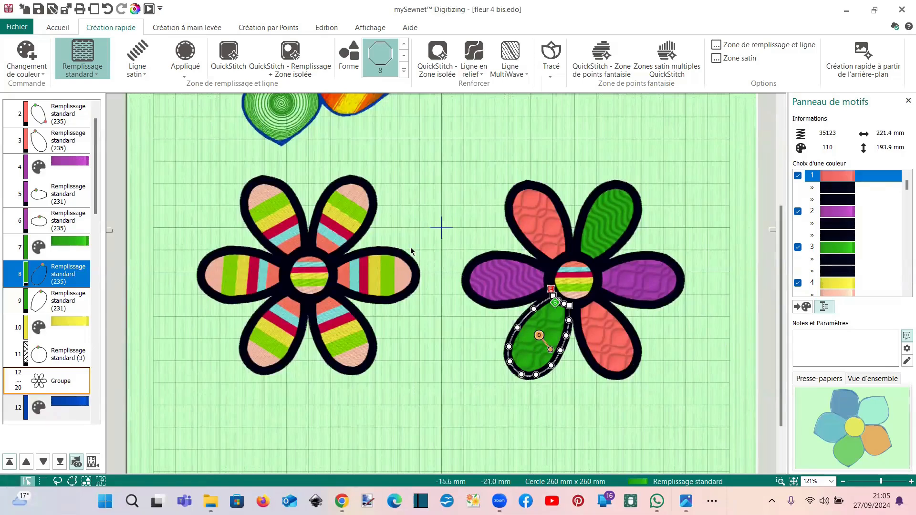
{"action": "scroll", "coordinate": [411, 251], "scroll_direction": "up", "scroll_amount": 2}
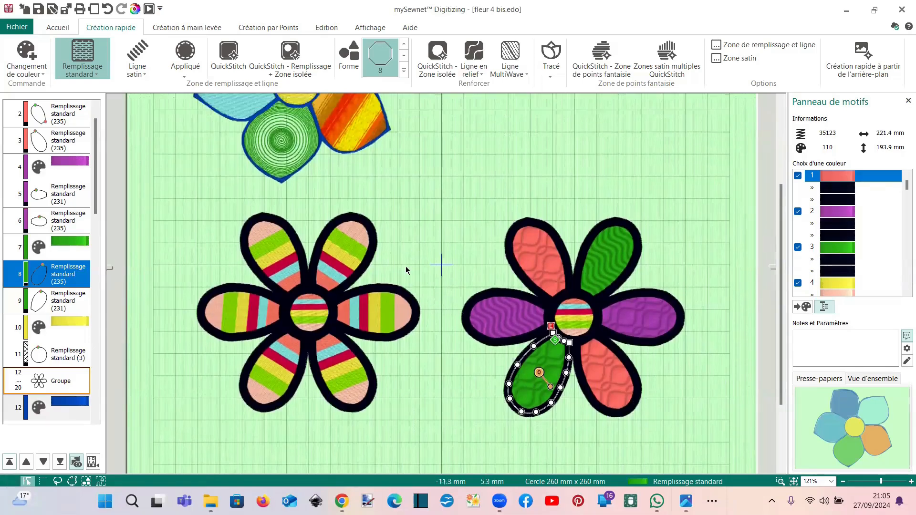
{"action": "left_click", "coordinate": [334, 260]}
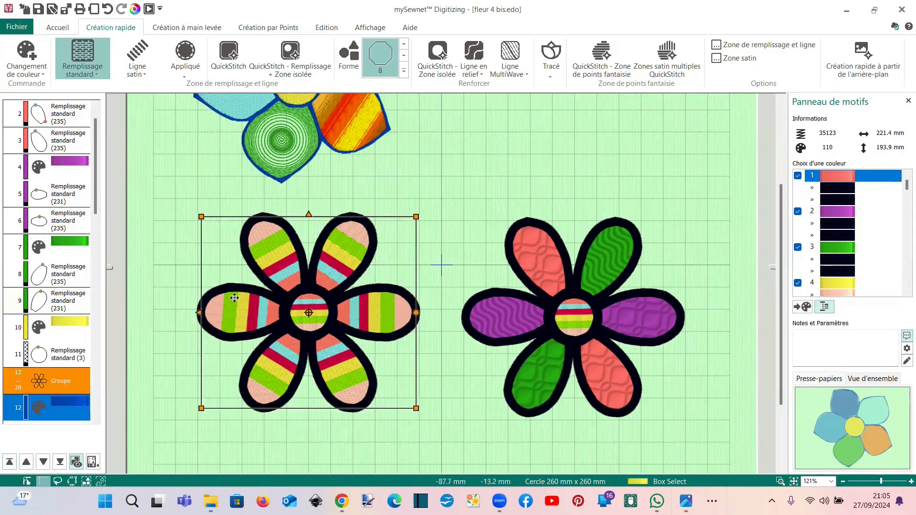
- Turn on the multicolour gradient in the fill options of the right flower's upper-right green petal
{"action": "left_click", "coordinate": [604, 264]}
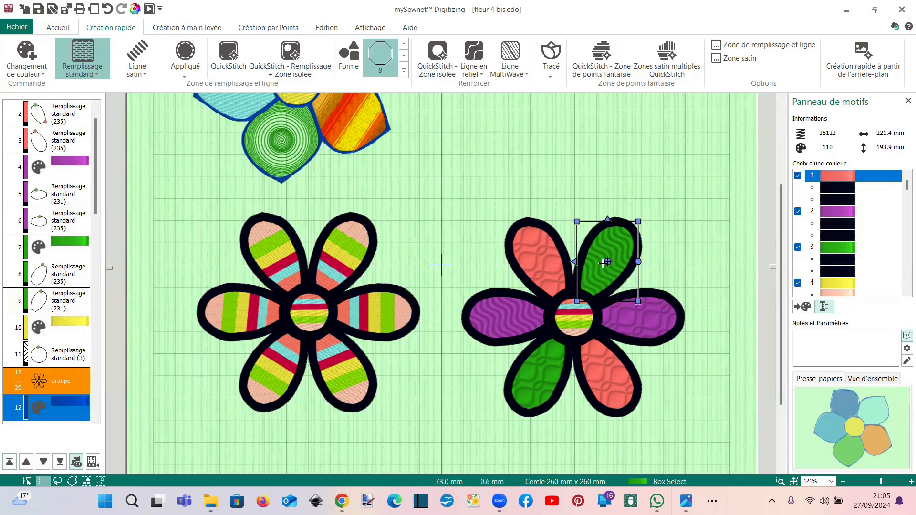
{"action": "left_click", "coordinate": [605, 263]}
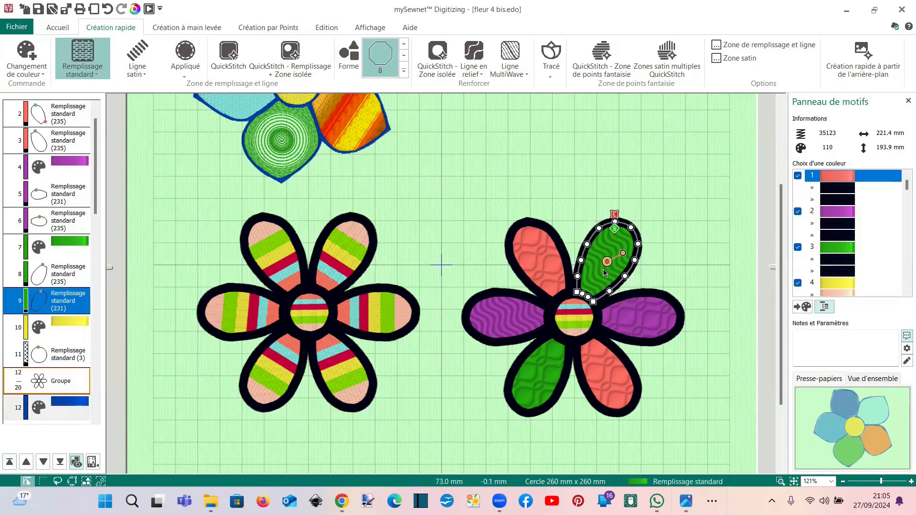
{"action": "double_click", "coordinate": [603, 269]}
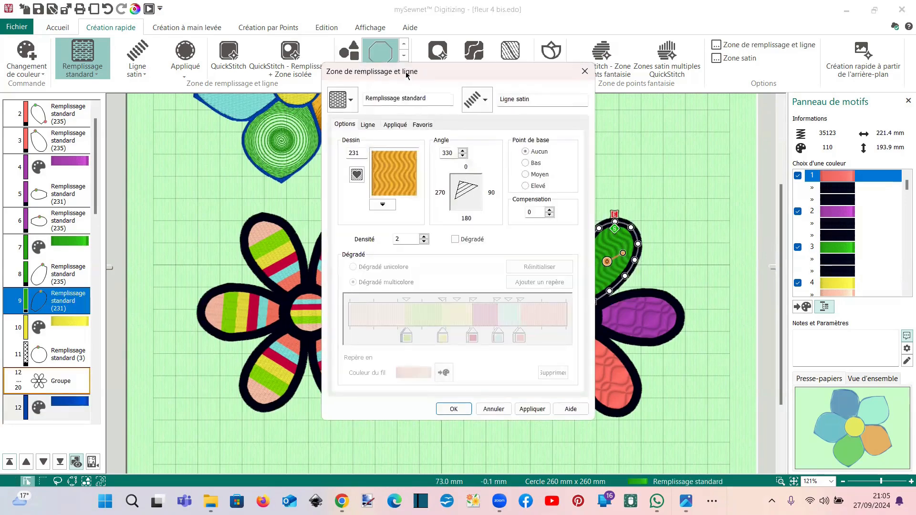
{"action": "left_click_drag", "start_coordinate": [417, 75], "coordinate": [738, 40]}
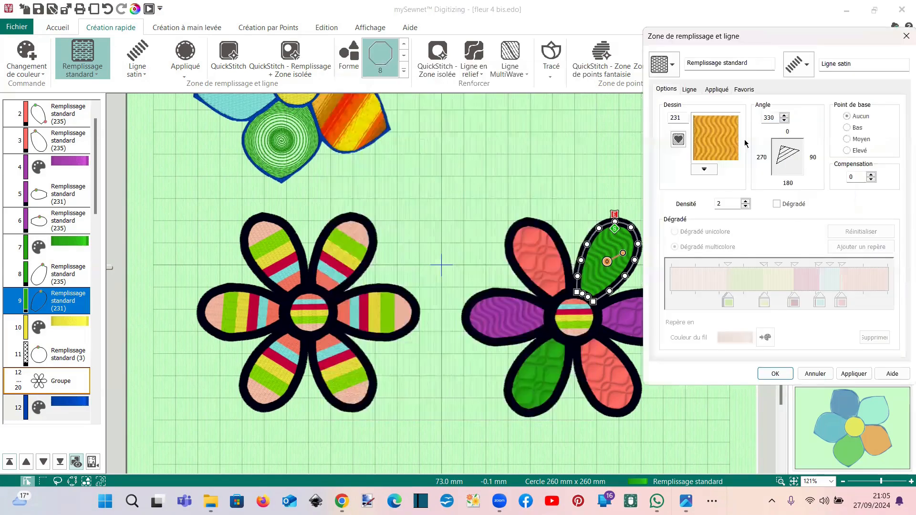
{"action": "left_click", "coordinate": [777, 205]}
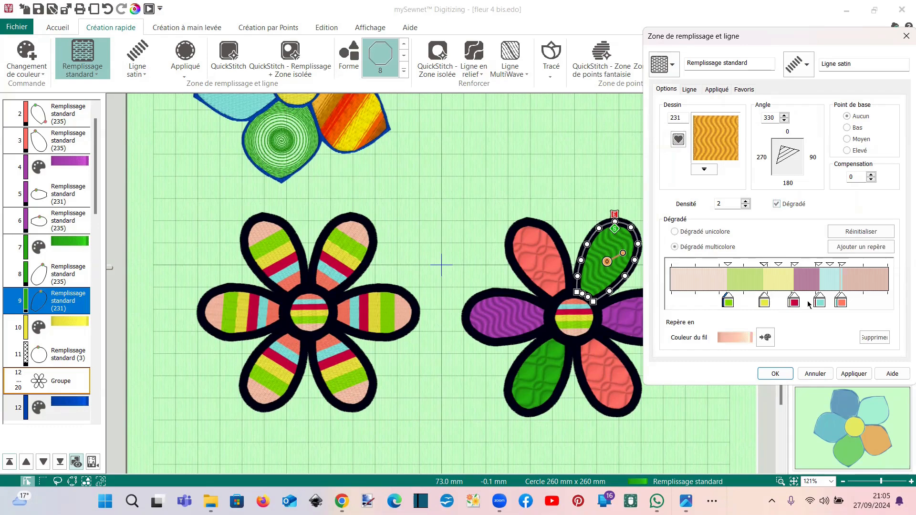
- Delete the peach, coral and duplicate colour markers from the petal's gradient, keeping one each of green, yellow, crimson and turquoise
{"action": "left_click", "coordinate": [873, 337]}
{"action": "left_click", "coordinate": [766, 302]}
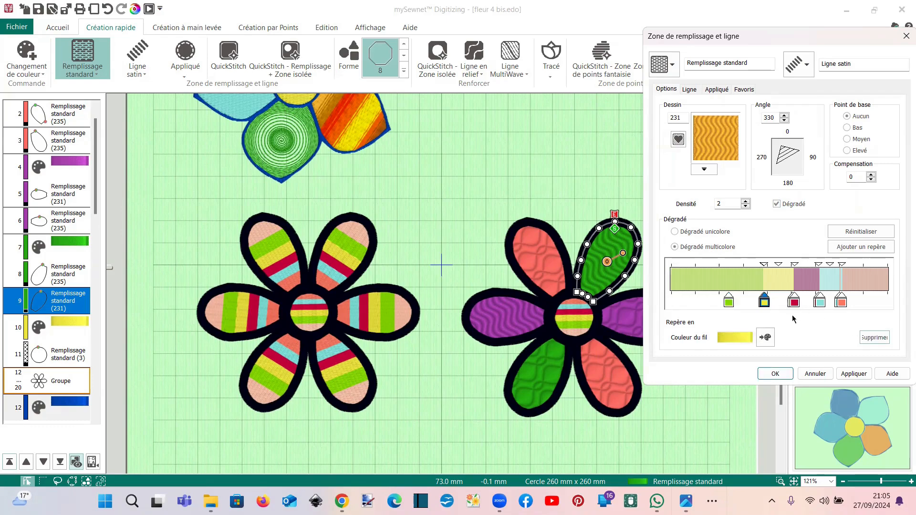
{"action": "left_click", "coordinate": [874, 338]}
{"action": "left_click", "coordinate": [820, 301]}
{"action": "left_click", "coordinate": [882, 339]}
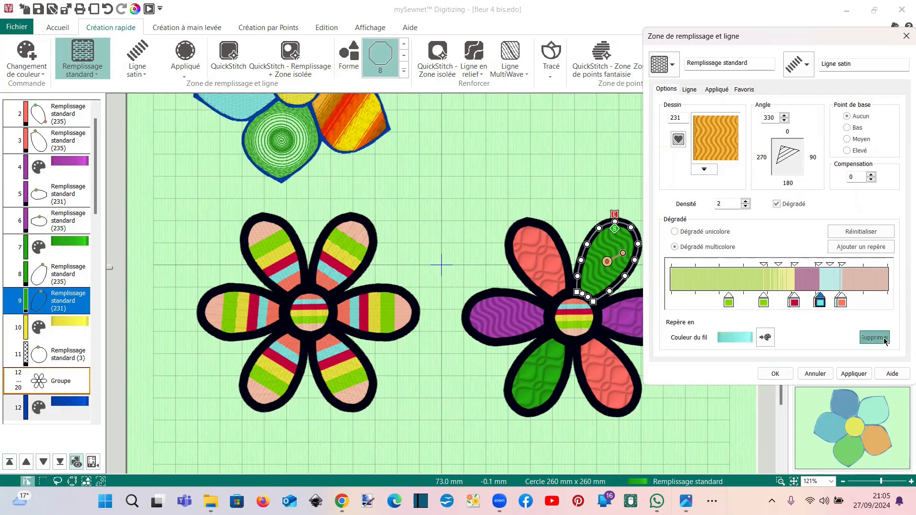
{"action": "left_click", "coordinate": [843, 303]}
{"action": "left_click", "coordinate": [878, 337]}
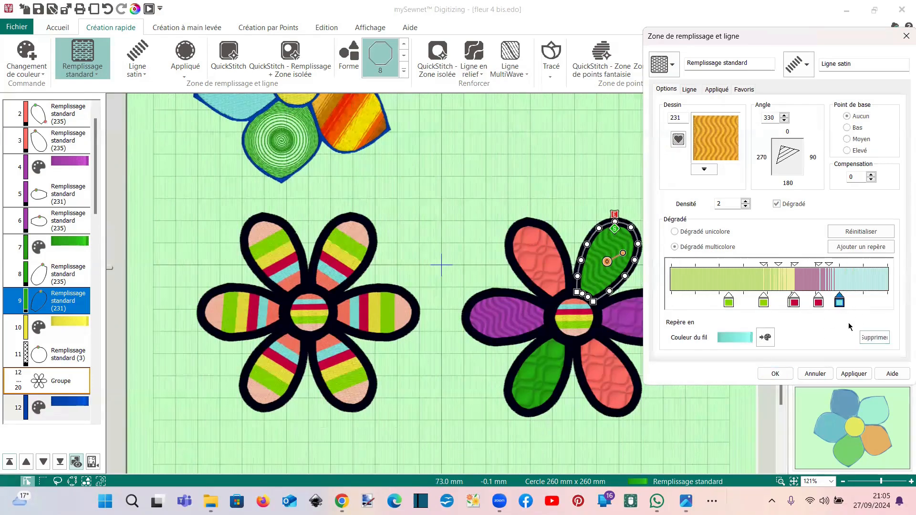
{"action": "left_click", "coordinate": [819, 302]}
{"action": "left_click", "coordinate": [874, 338]}
{"action": "left_click", "coordinate": [764, 302]}
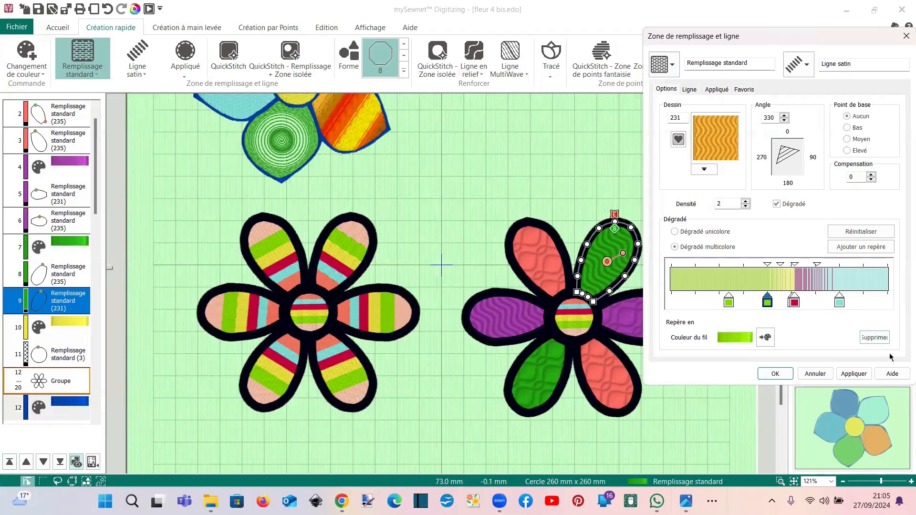
{"action": "left_click", "coordinate": [874, 338]}
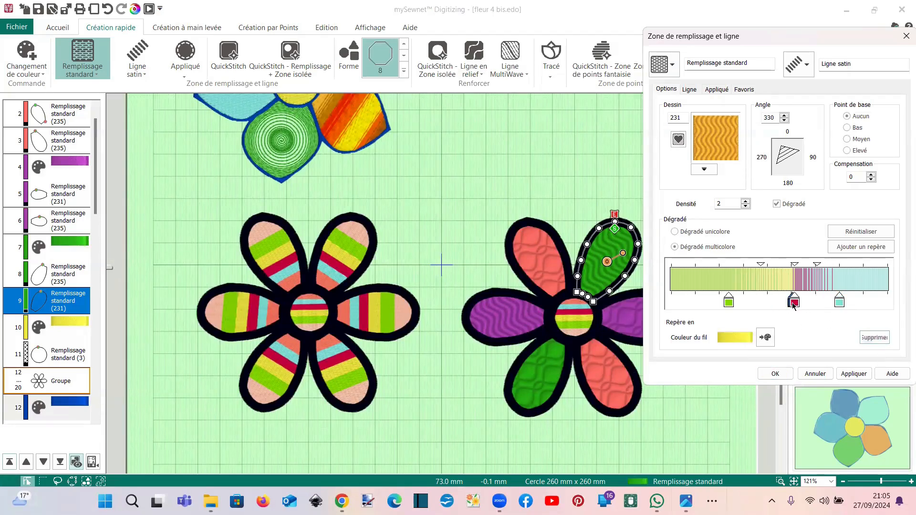
- Move the crimson gradient marker between green and yellow, and delete the turquoise marker, applying the gradient to the upper-right petal
{"action": "left_click_drag", "start_coordinate": [794, 304], "coordinate": [761, 304]}
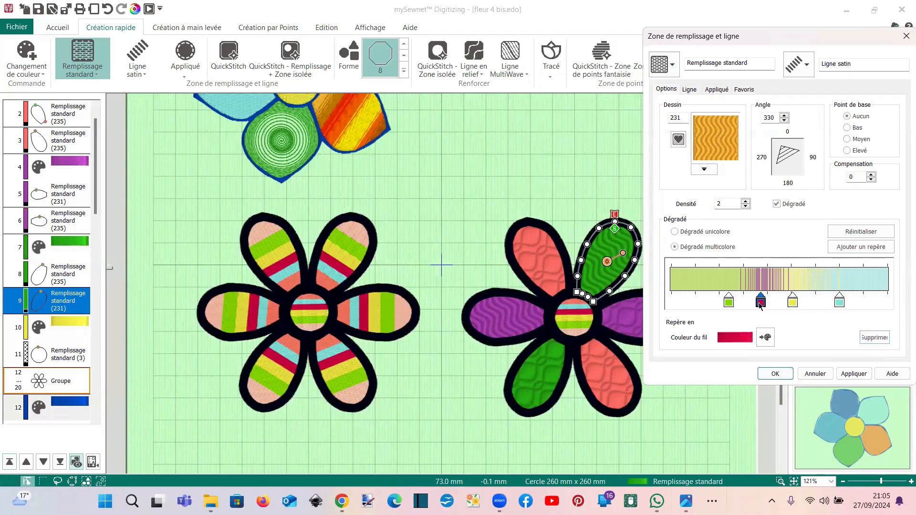
{"action": "left_click", "coordinate": [839, 304]}
{"action": "left_click", "coordinate": [874, 338]}
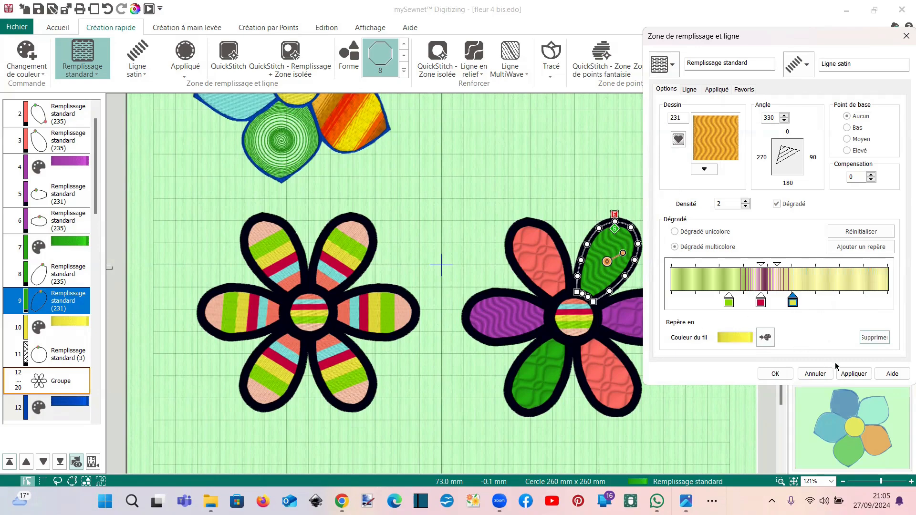
{"action": "left_click", "coordinate": [852, 374]}
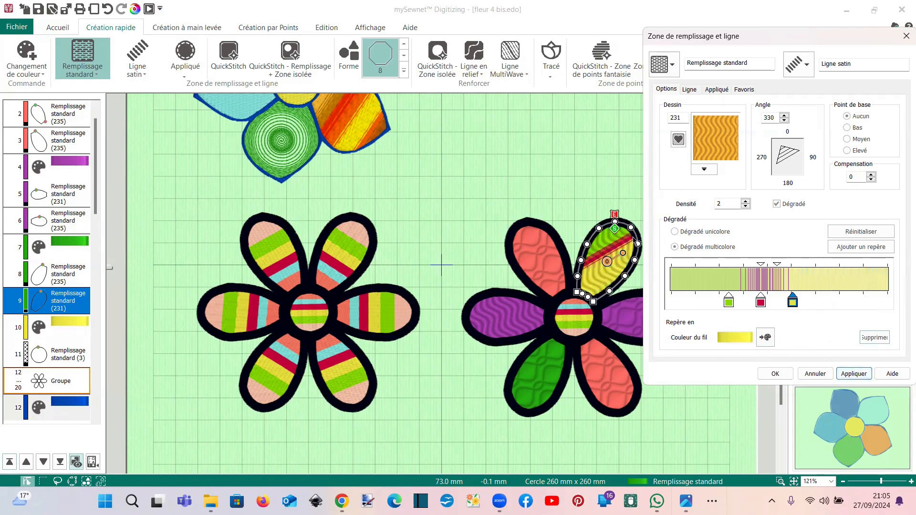
{"action": "left_click", "coordinate": [769, 374]}
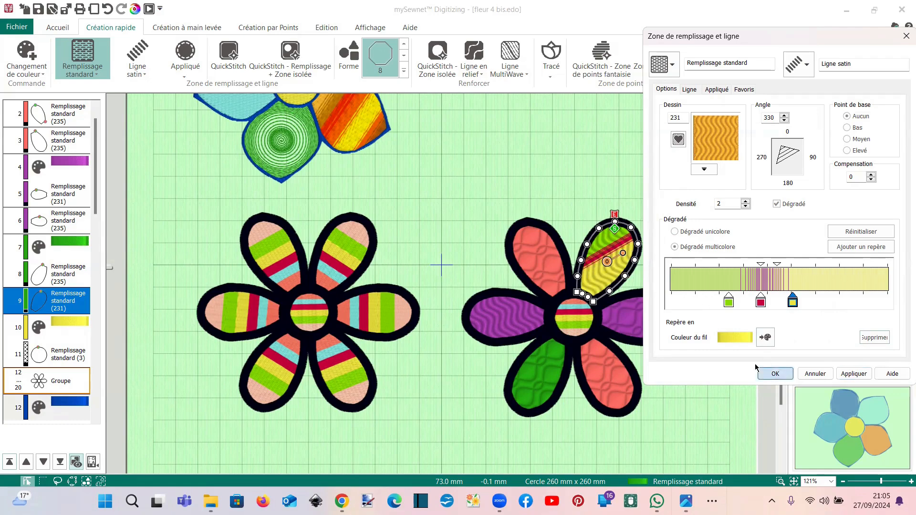
- Rotate the petal's stitch direction to an angle of 229 and reopen its fill options beside the right flower
{"action": "left_click_drag", "start_coordinate": [623, 254], "coordinate": [594, 247]}
{"action": "double_click", "coordinate": [614, 248]}
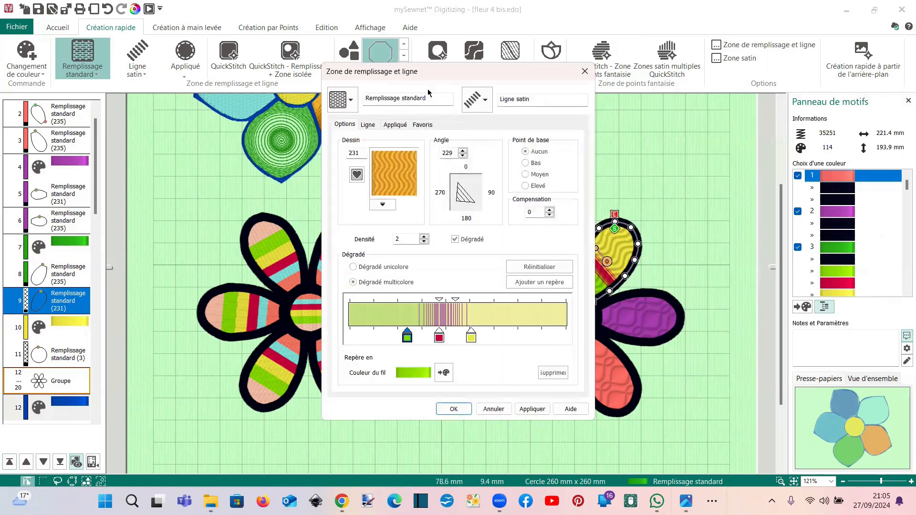
{"action": "left_click_drag", "start_coordinate": [442, 81], "coordinate": [761, 60]}
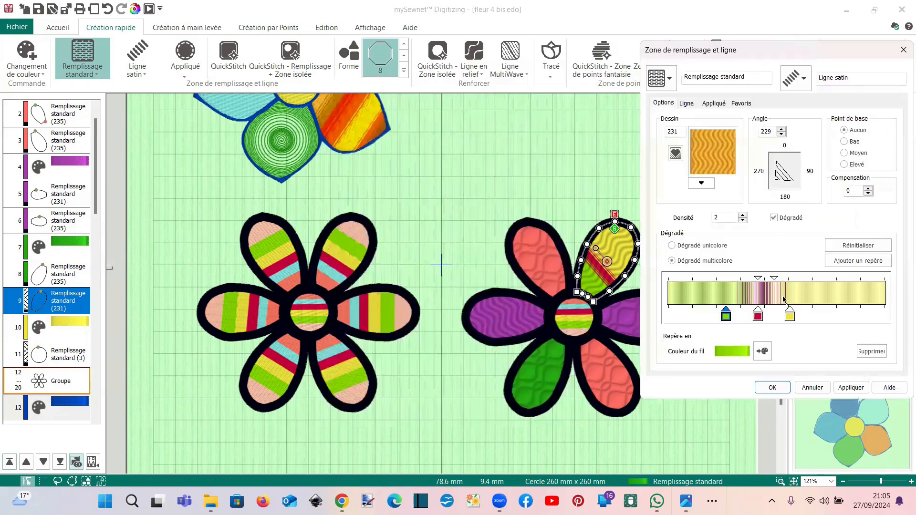
- Move the green gradient marker away from crimson and back, settling it slightly closer to crimson, and apply each position
{"action": "left_click_drag", "start_coordinate": [726, 315], "coordinate": [694, 315]}
{"action": "left_click", "coordinate": [851, 388]}
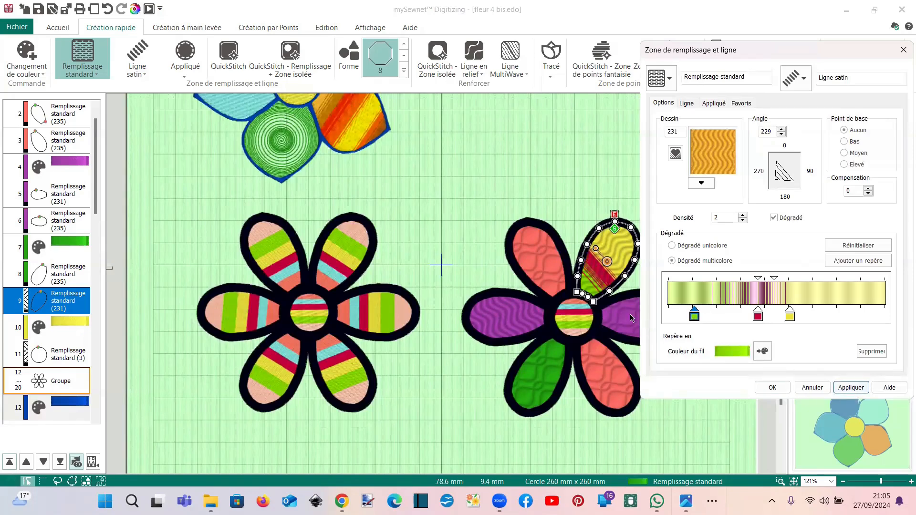
{"action": "left_click_drag", "start_coordinate": [696, 315], "coordinate": [737, 320]}
{"action": "left_click", "coordinate": [848, 388]}
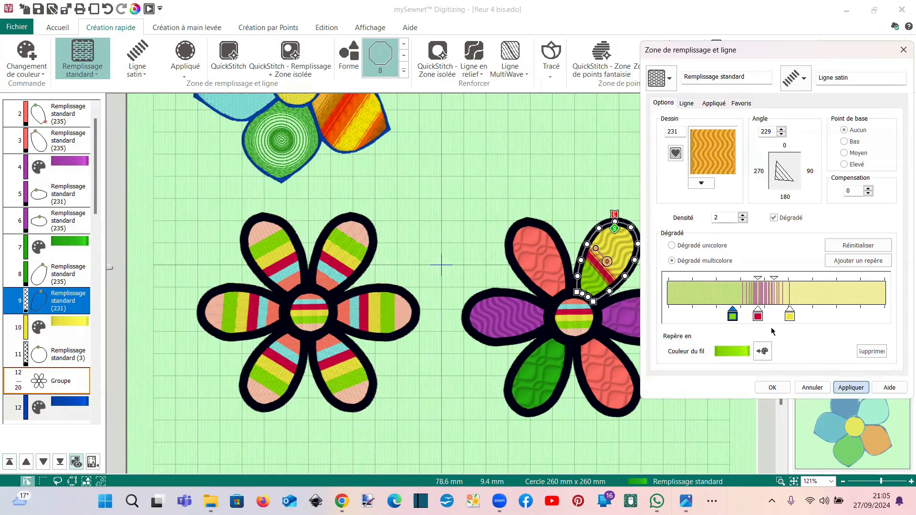
- Move the yellow gradient marker farther from green and the crimson marker midway between them, applying each change to the petal
{"action": "left_click_drag", "start_coordinate": [791, 320], "coordinate": [837, 319]}
{"action": "left_click", "coordinate": [849, 387]}
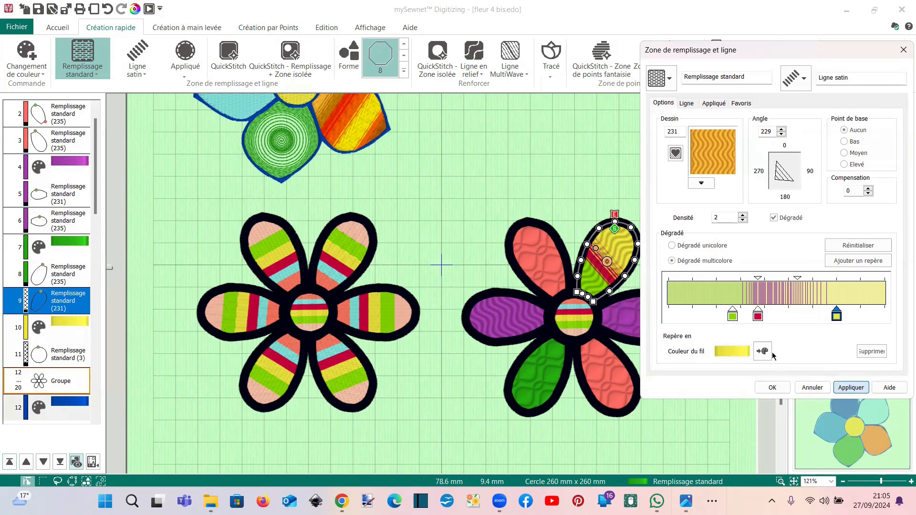
{"action": "left_click", "coordinate": [759, 316]}
{"action": "left_click_drag", "start_coordinate": [764, 319], "coordinate": [786, 318]}
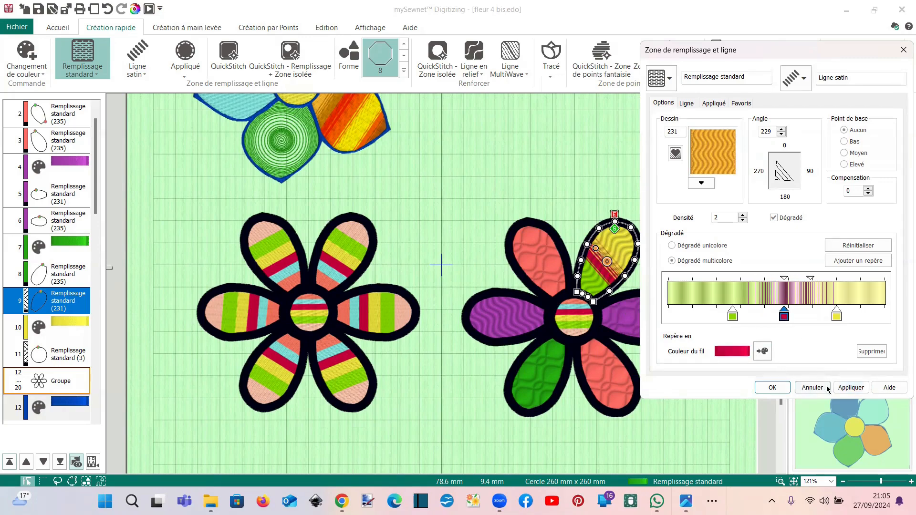
{"action": "left_click", "coordinate": [843, 387]}
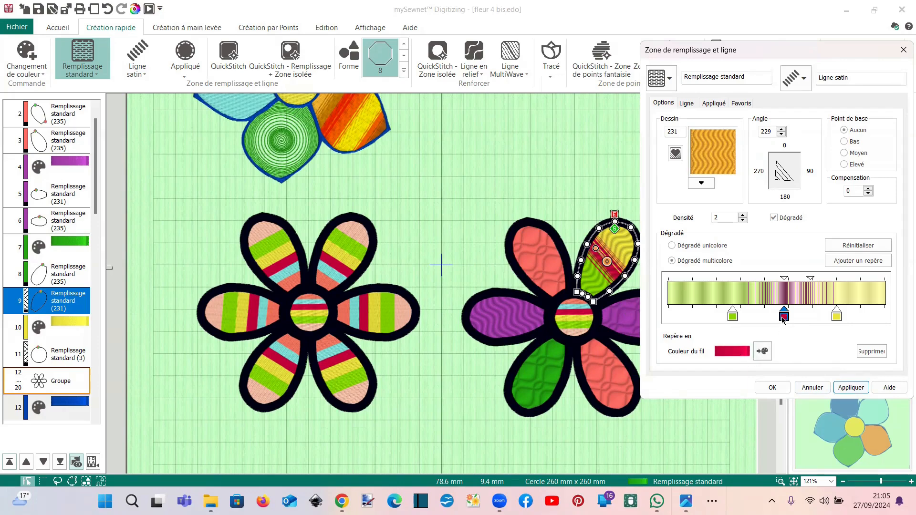
- Check the thread colours assigned to the green and yellow gradient markers
{"action": "left_click", "coordinate": [732, 317]}
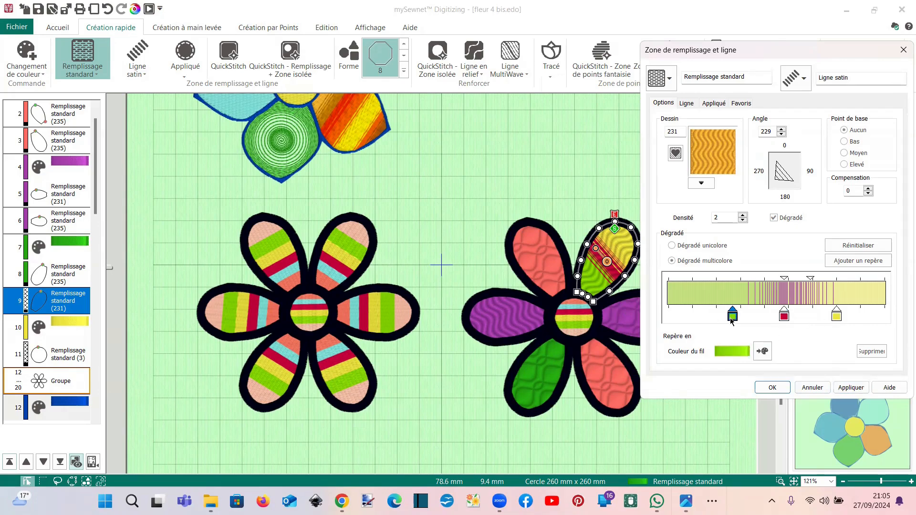
{"action": "left_click", "coordinate": [762, 351]}
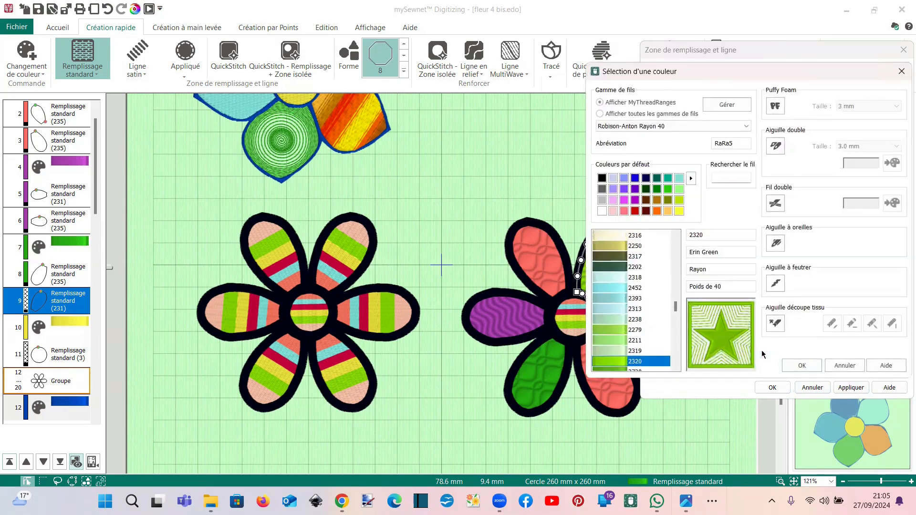
{"action": "left_click", "coordinate": [807, 366]}
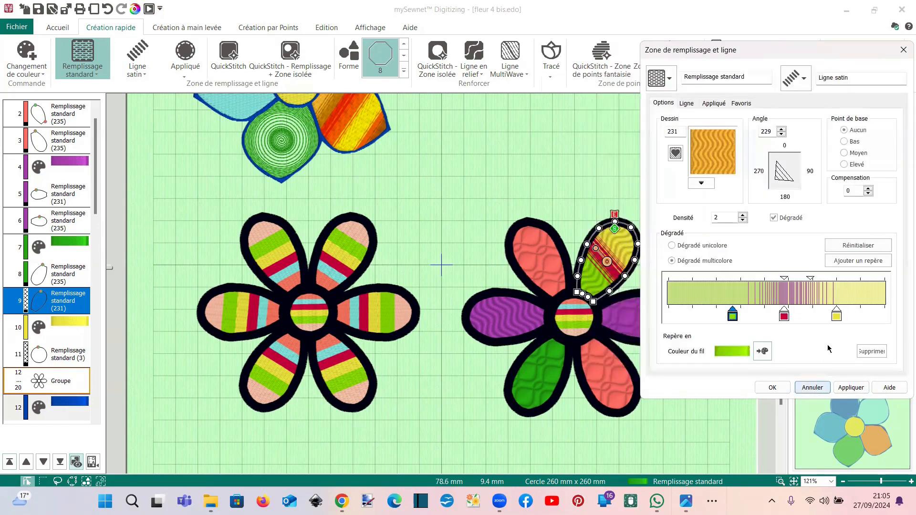
{"action": "left_click", "coordinate": [836, 317]}
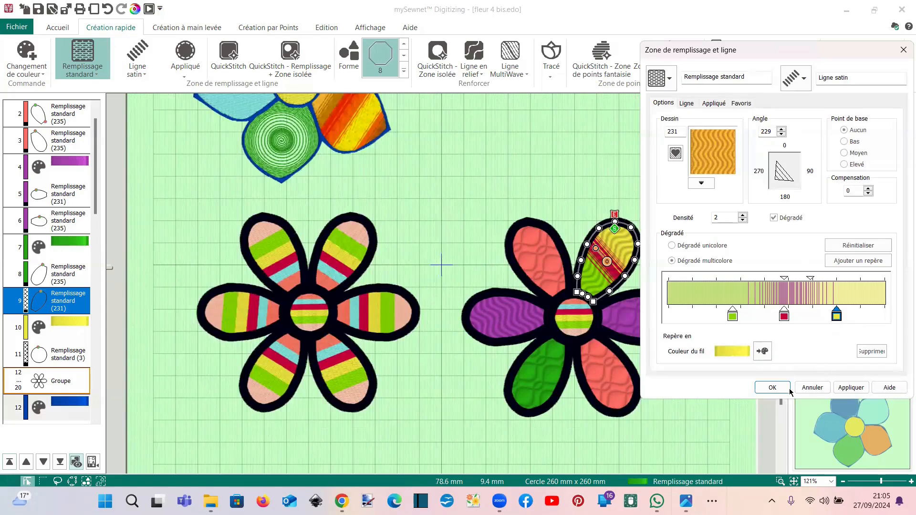
{"action": "left_click", "coordinate": [762, 351]}
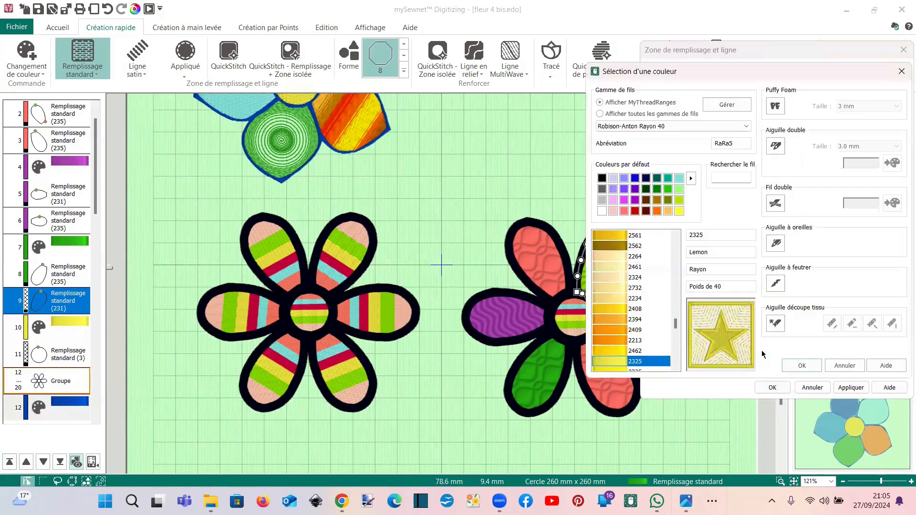
{"action": "left_click", "coordinate": [902, 71]}
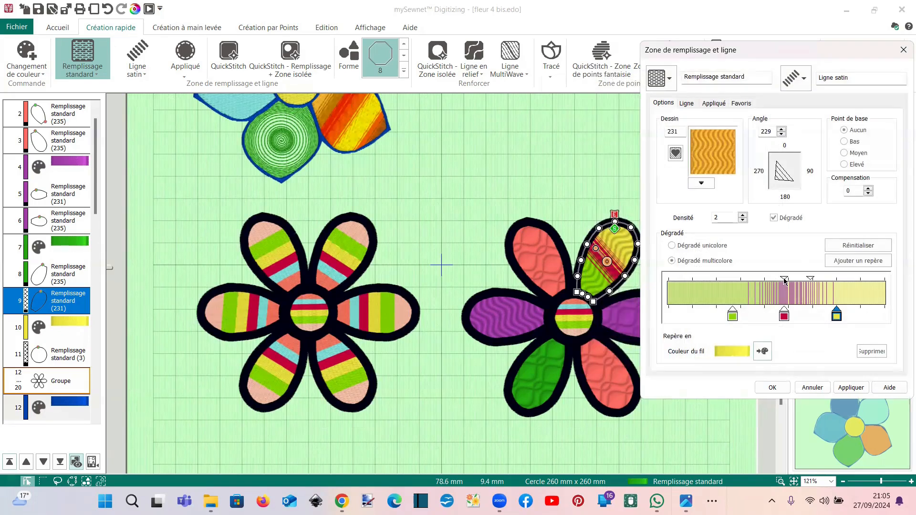
- Shift the green-to-crimson transition point towards green and move the yellow marker closer to crimson, applying both changes
{"action": "left_click_drag", "start_coordinate": [784, 280], "coordinate": [750, 285]}
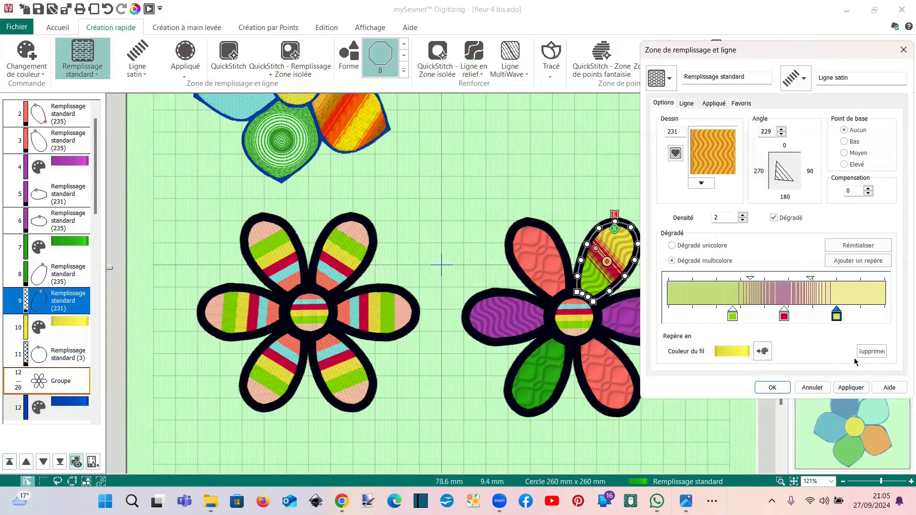
{"action": "left_click", "coordinate": [851, 387]}
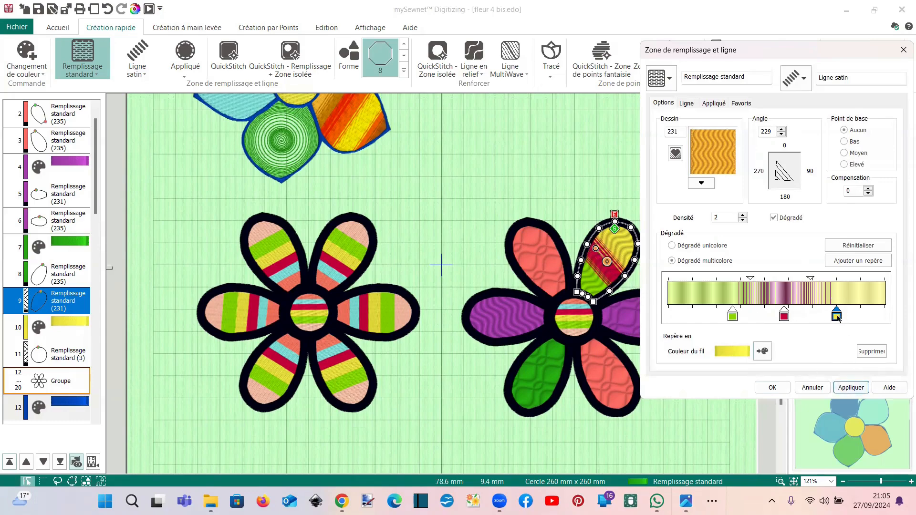
{"action": "left_click_drag", "start_coordinate": [838, 319], "coordinate": [817, 319]}
{"action": "left_click", "coordinate": [843, 389]}
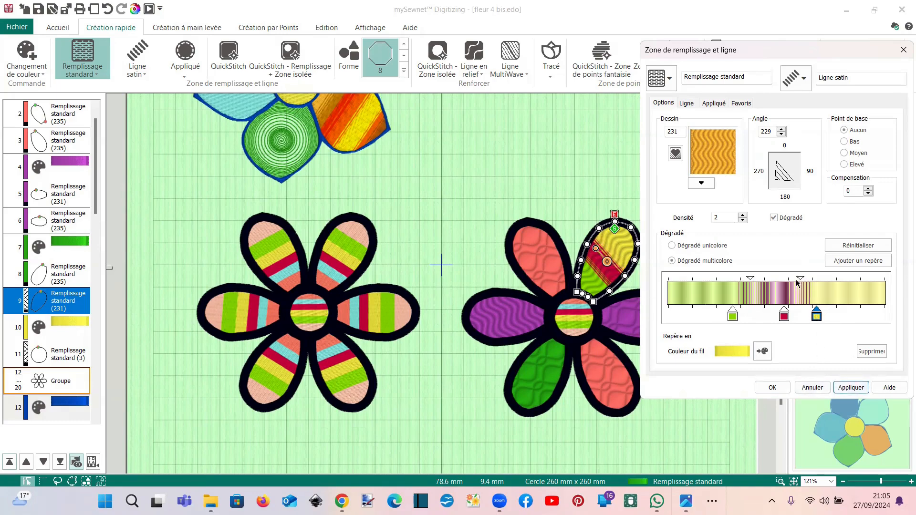
- Align the crimson-to-yellow transition point with the yellow marker and set the green-to-crimson one about midway between its markers, applying each adjustment
{"action": "left_click_drag", "start_coordinate": [801, 281], "coordinate": [816, 284]}
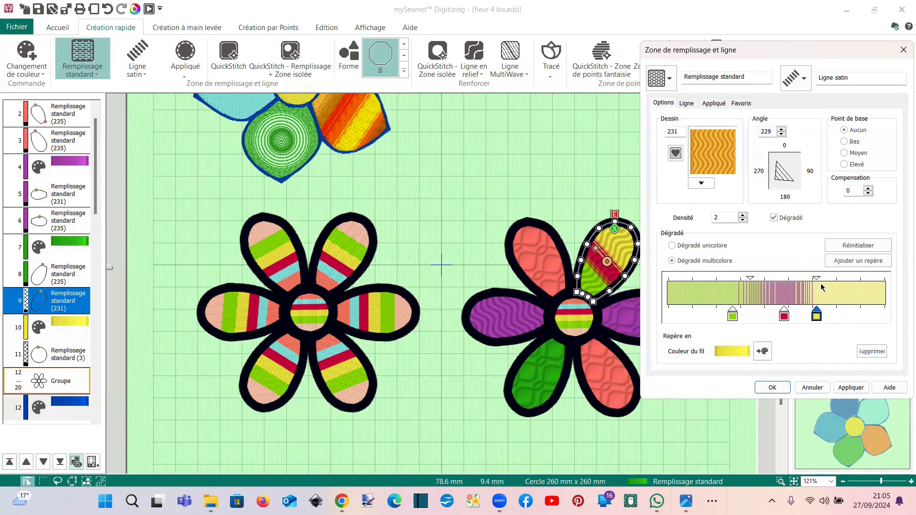
{"action": "left_click", "coordinate": [852, 387]}
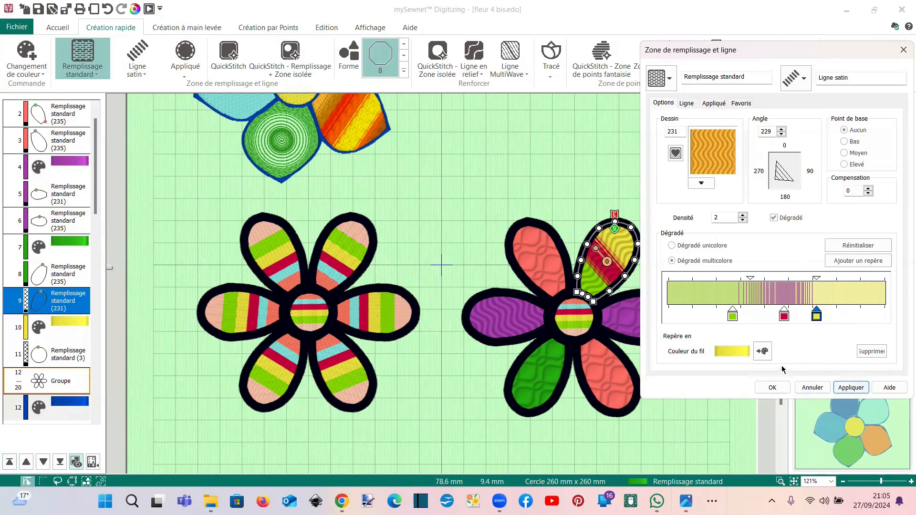
{"action": "left_click_drag", "start_coordinate": [751, 278], "coordinate": [726, 282]}
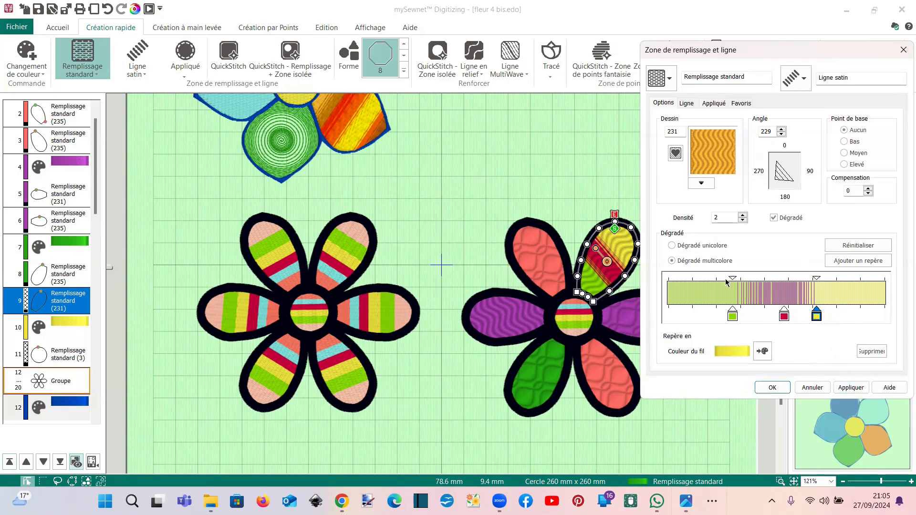
{"action": "left_click", "coordinate": [843, 387]}
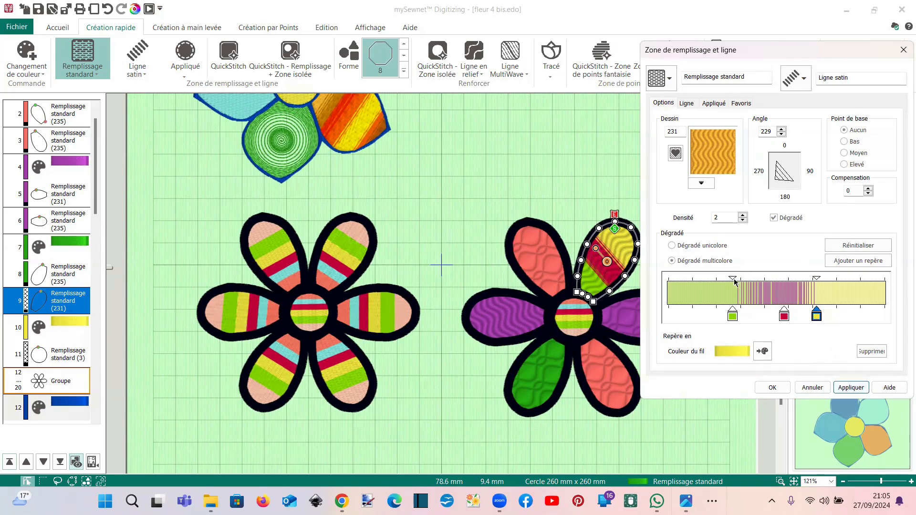
{"action": "left_click_drag", "start_coordinate": [735, 282], "coordinate": [754, 282]}
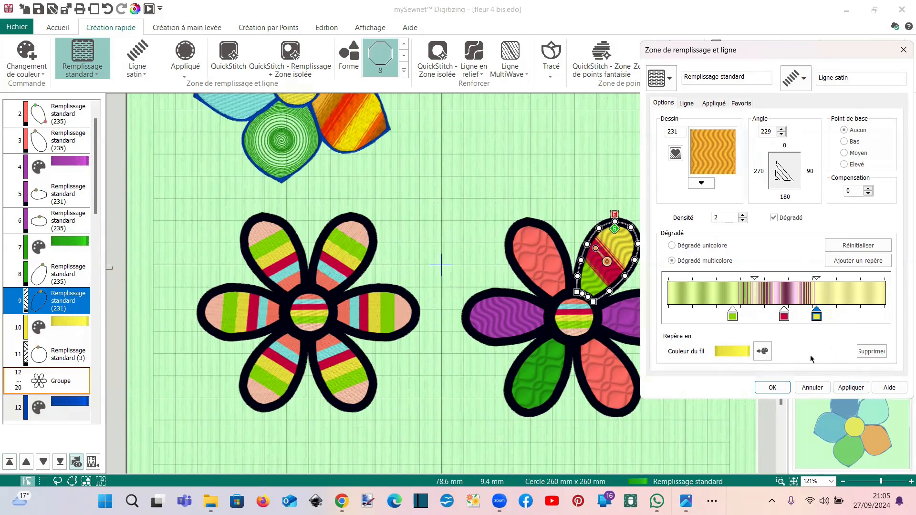
{"action": "left_click", "coordinate": [847, 390]}
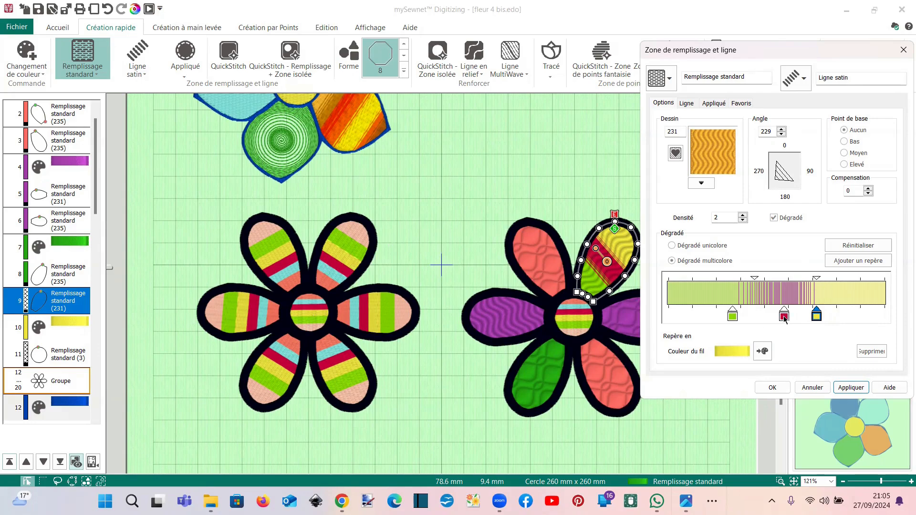
- Add a second green gradient marker, place it right beside the crimson marker on its green side, and apply
{"action": "left_click", "coordinate": [733, 314]}
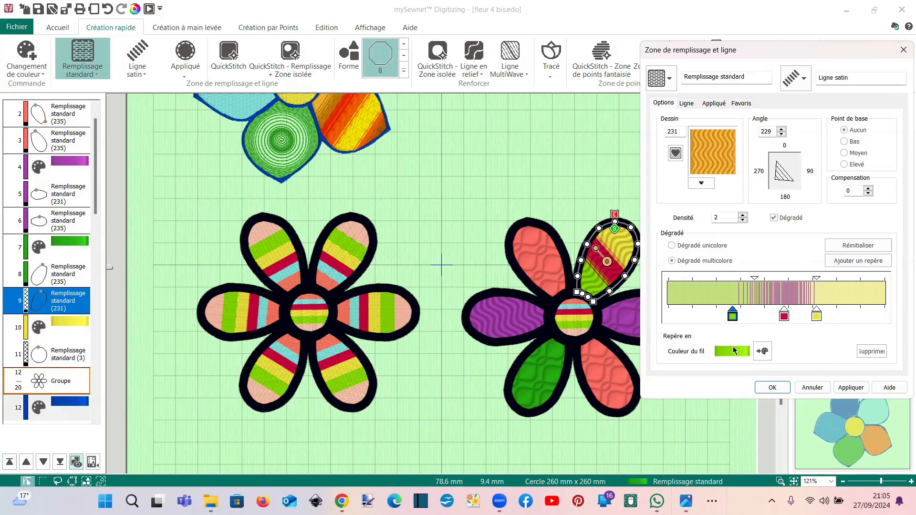
{"action": "left_click", "coordinate": [856, 266]}
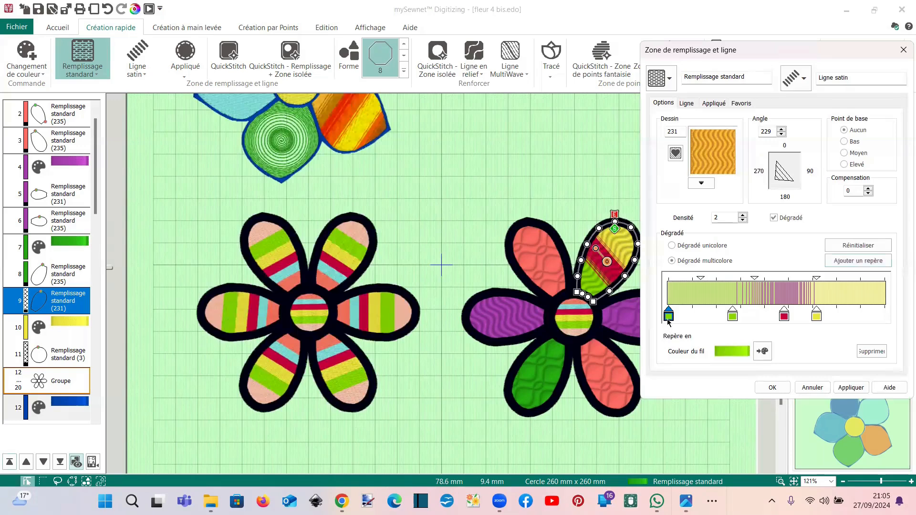
{"action": "left_click_drag", "start_coordinate": [668, 320], "coordinate": [777, 316]}
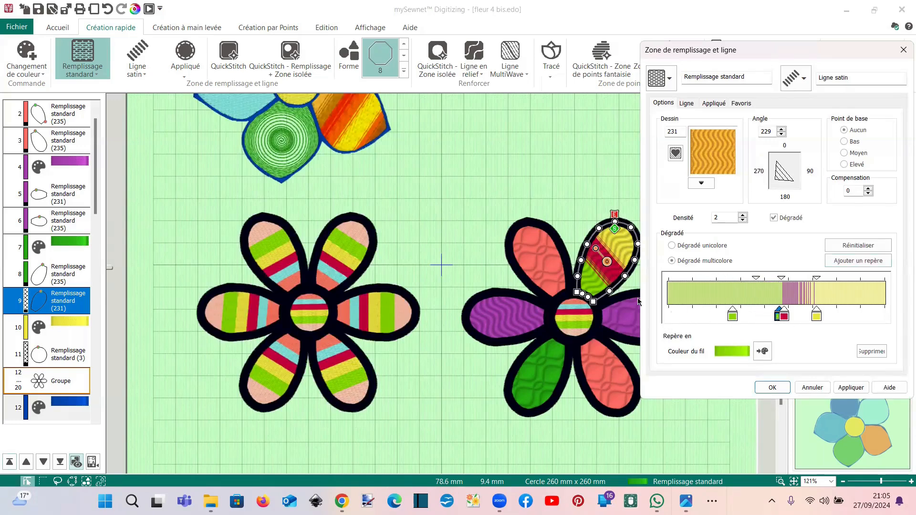
{"action": "left_click", "coordinate": [845, 388]}
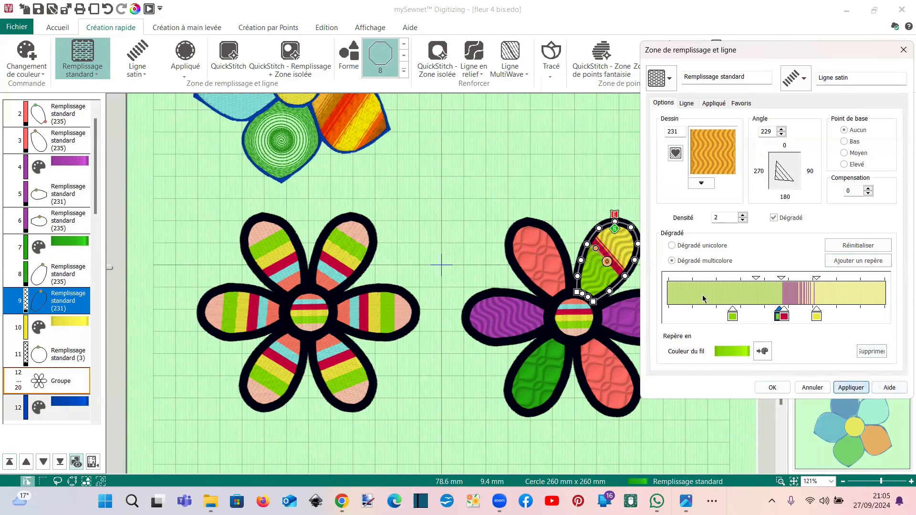
- Move the second green and crimson markers together towards the first green marker, shift the yellow marker farther from crimson, and apply
{"action": "left_click_drag", "start_coordinate": [778, 323], "coordinate": [756, 318]}
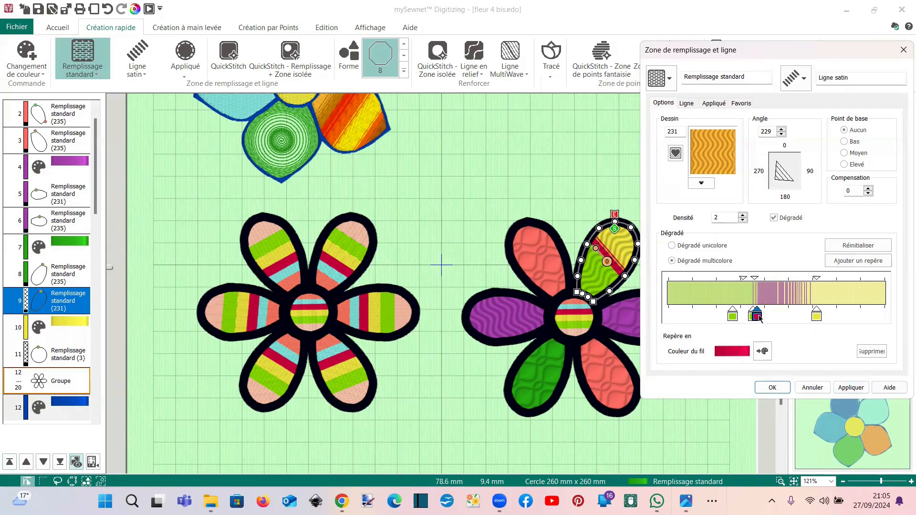
{"action": "left_click", "coordinate": [843, 388]}
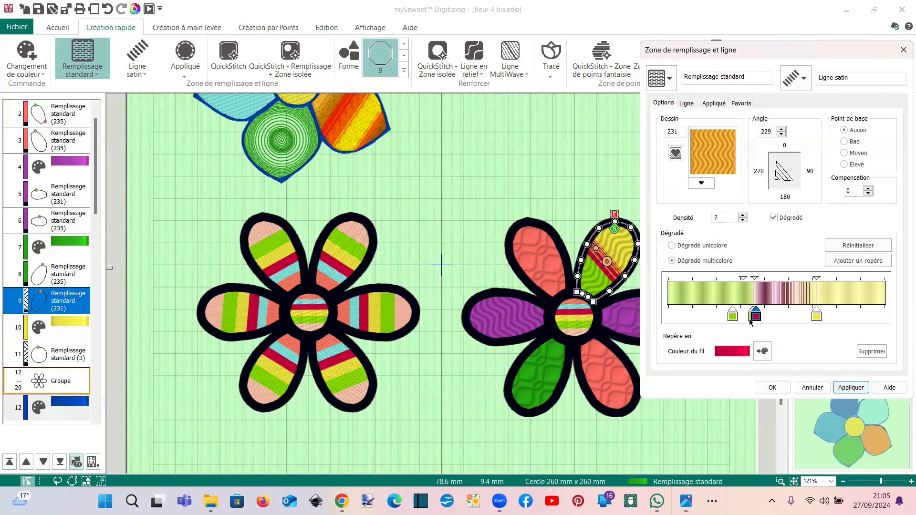
{"action": "left_click_drag", "start_coordinate": [817, 316], "coordinate": [841, 316]}
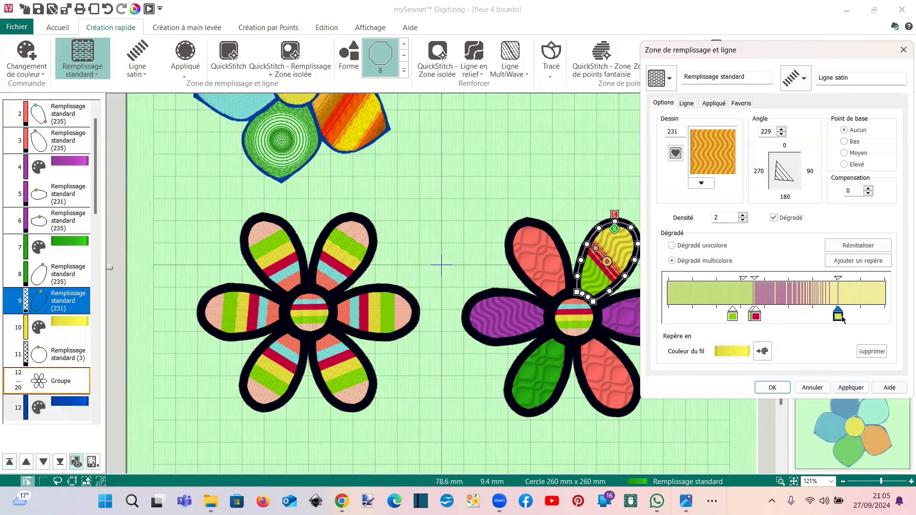
{"action": "left_click", "coordinate": [846, 388]}
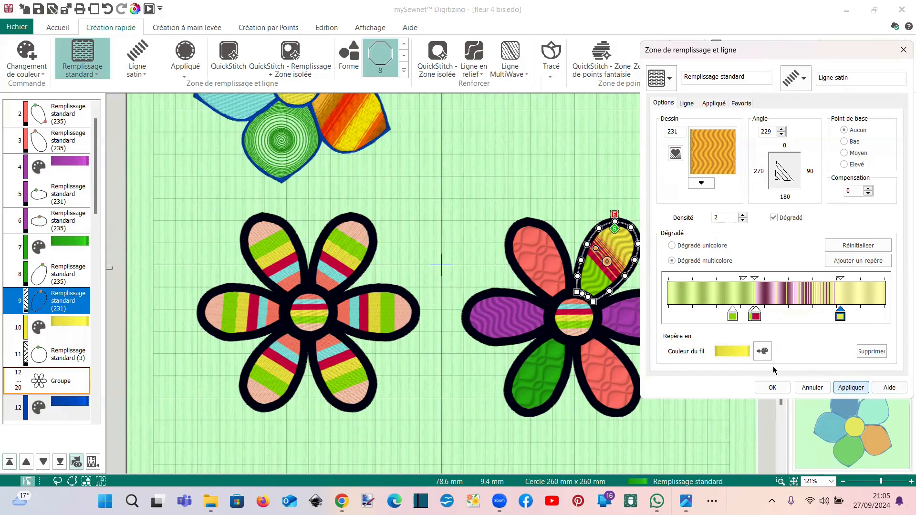
- Try the crimson-to-yellow transition point close to crimson, and return it to the yellow marker, applying each position
{"action": "left_click", "coordinate": [756, 279]}
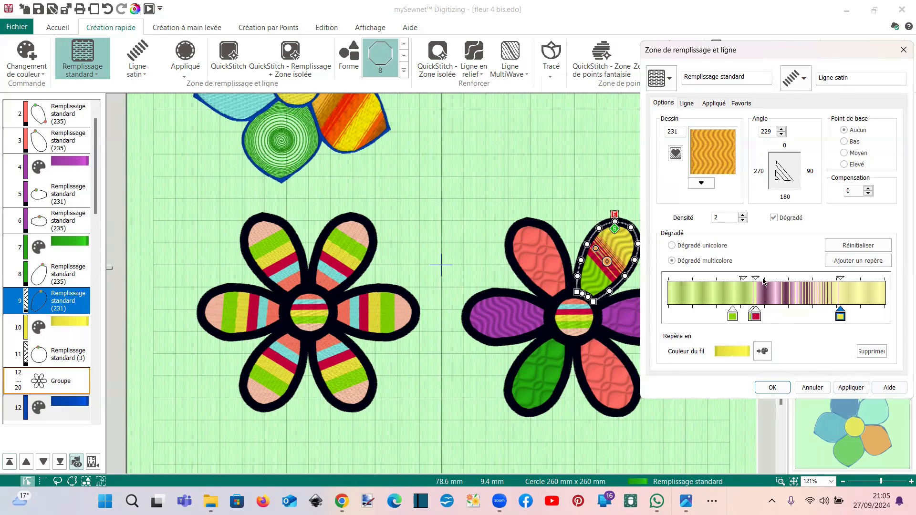
{"action": "left_click_drag", "start_coordinate": [839, 279], "coordinate": [770, 280]}
{"action": "left_click", "coordinate": [847, 390]}
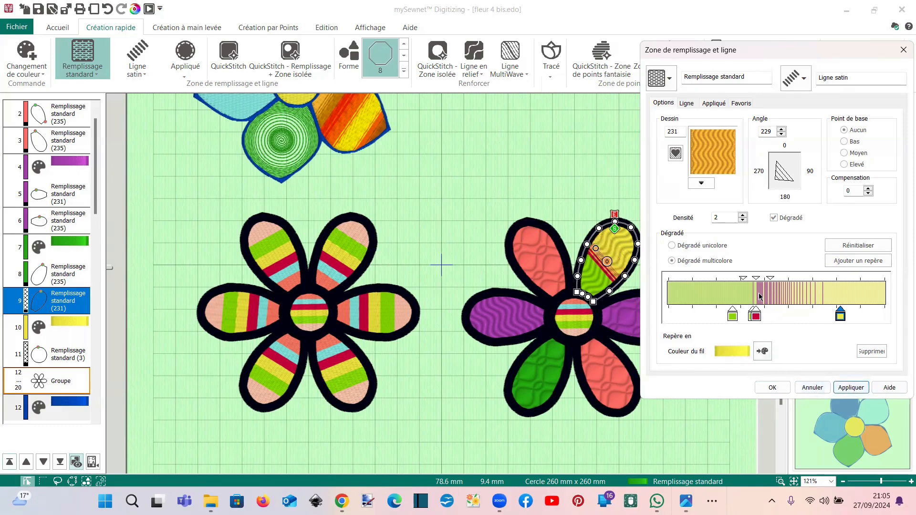
{"action": "left_click_drag", "start_coordinate": [770, 278], "coordinate": [840, 279]}
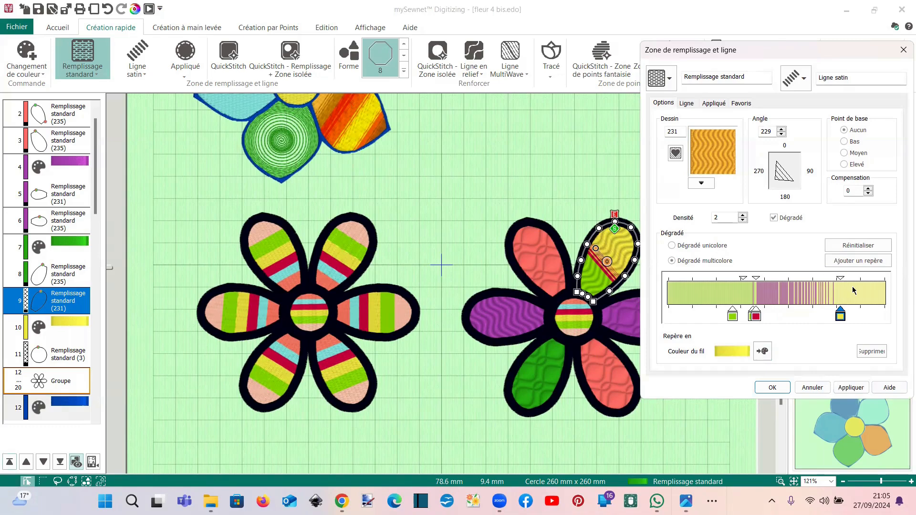
{"action": "left_click", "coordinate": [851, 388]}
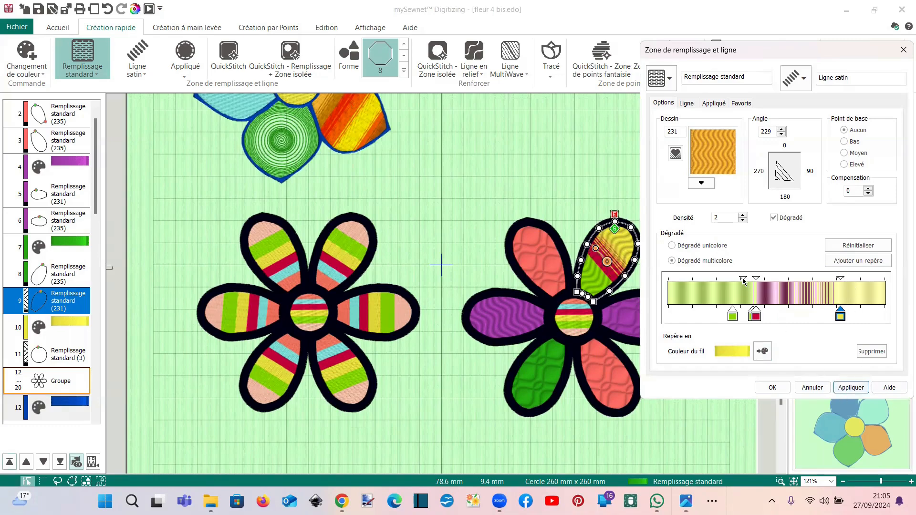
- Align the transition point between the two green markers with the first green marker and apply the gradient
{"action": "mouse_move", "coordinate": [743, 280]}
{"action": "left_mouse_down"}
{"action": "mouse_move", "coordinate": [732, 280]}
{"action": "mouse_move", "coordinate": [753, 280]}
{"action": "left_mouse_up"}
{"action": "left_click", "coordinate": [853, 388]}
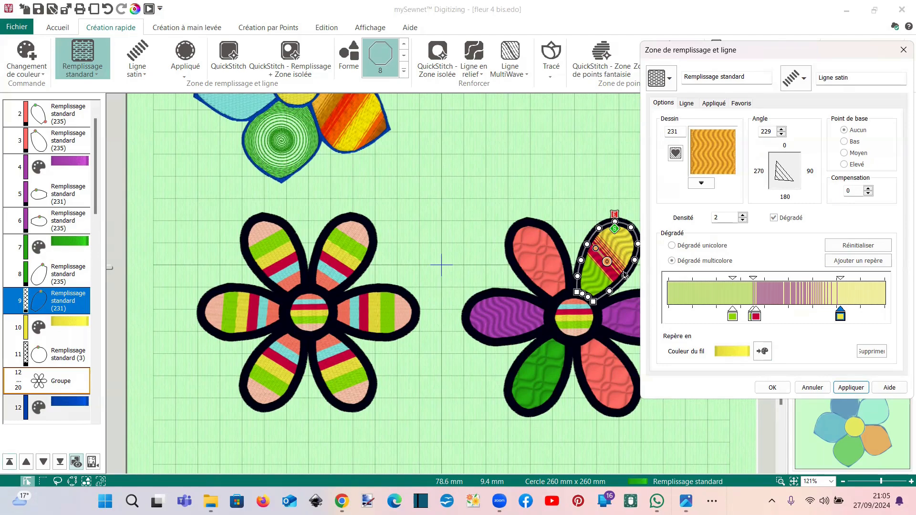
- Add a second crimson gradient marker, place it right beside the yellow marker on its crimson side, and apply
{"action": "left_click", "coordinate": [610, 251]}
{"action": "left_click", "coordinate": [756, 317]}
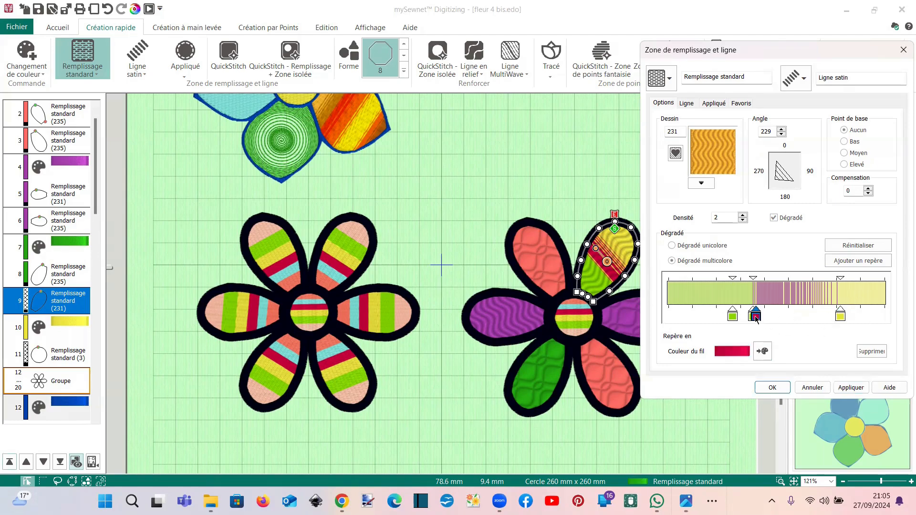
{"action": "left_click", "coordinate": [865, 262]}
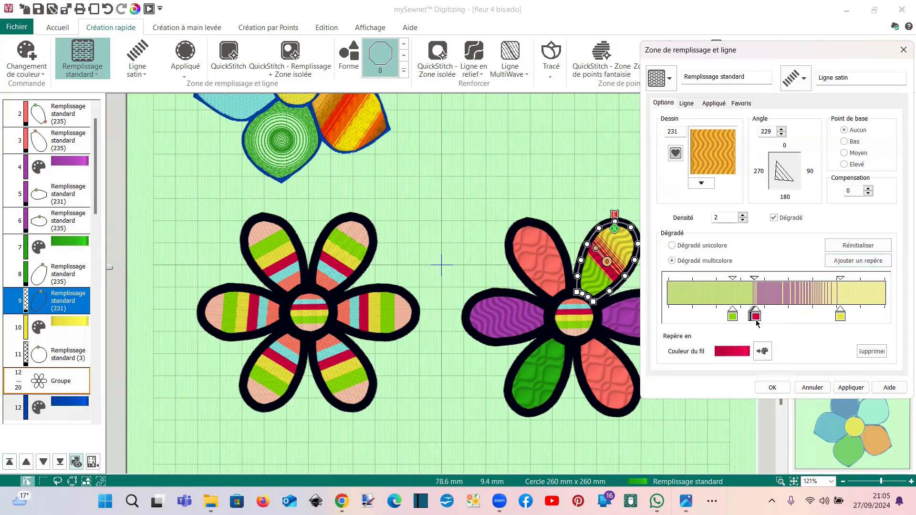
{"action": "left_click_drag", "start_coordinate": [756, 321], "coordinate": [836, 321]}
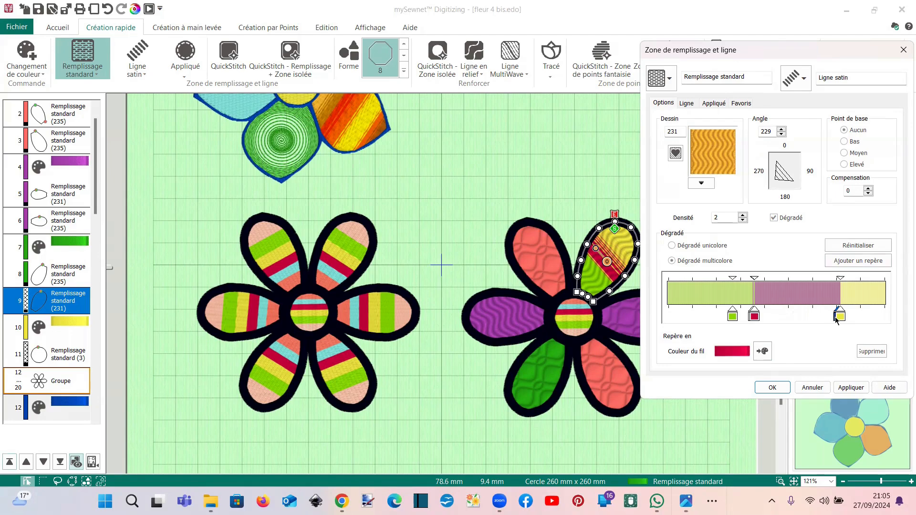
{"action": "left_click", "coordinate": [855, 389]}
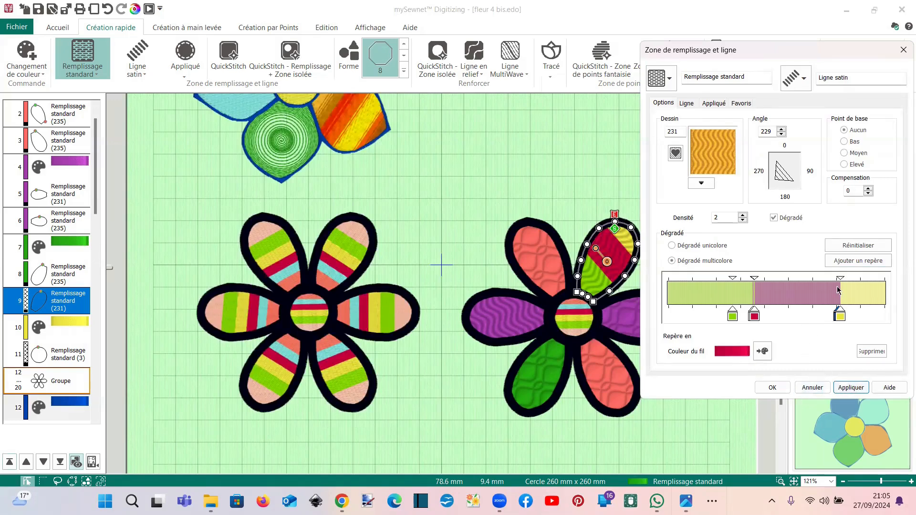
- Add a gradient marker between the two crimson markers, set its thread colour to 2515 Bluestone, and apply
{"action": "left_click", "coordinate": [846, 262]}
{"action": "left_click", "coordinate": [762, 352]}
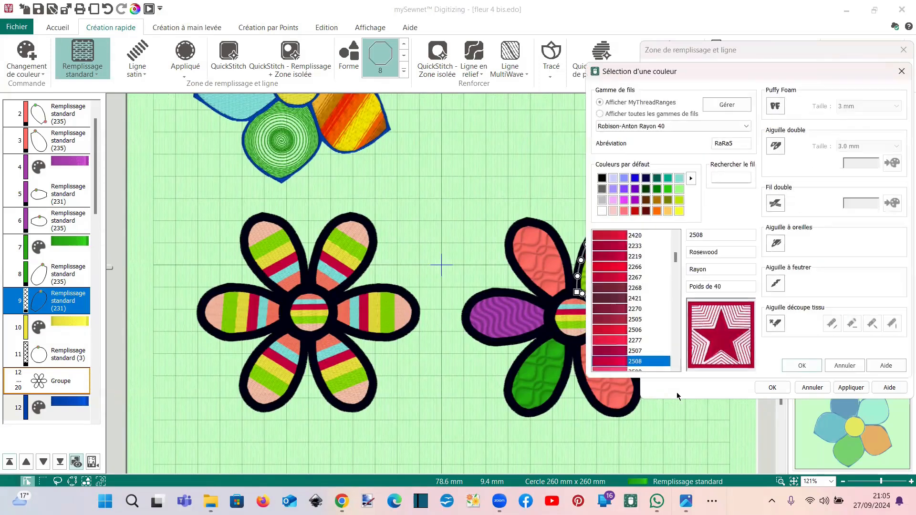
{"action": "left_click", "coordinate": [679, 178]}
{"action": "left_click", "coordinate": [611, 342]}
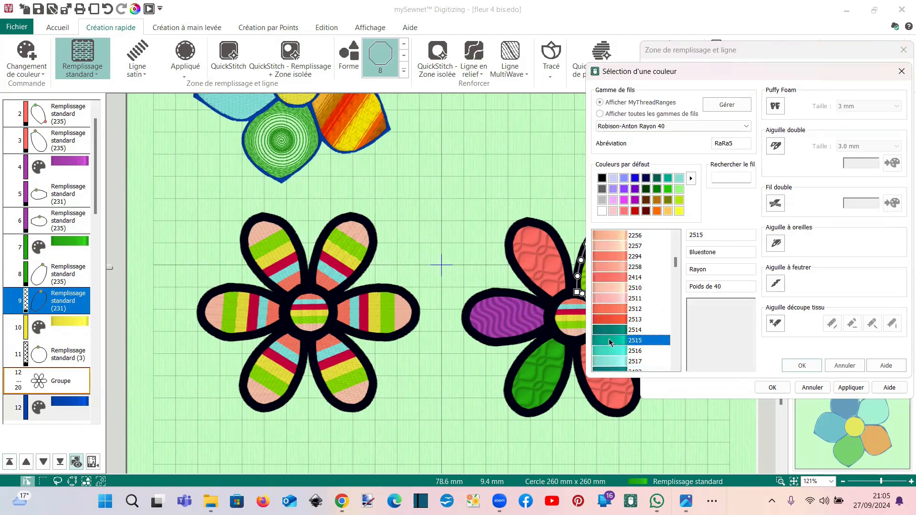
{"action": "left_click", "coordinate": [765, 386]}
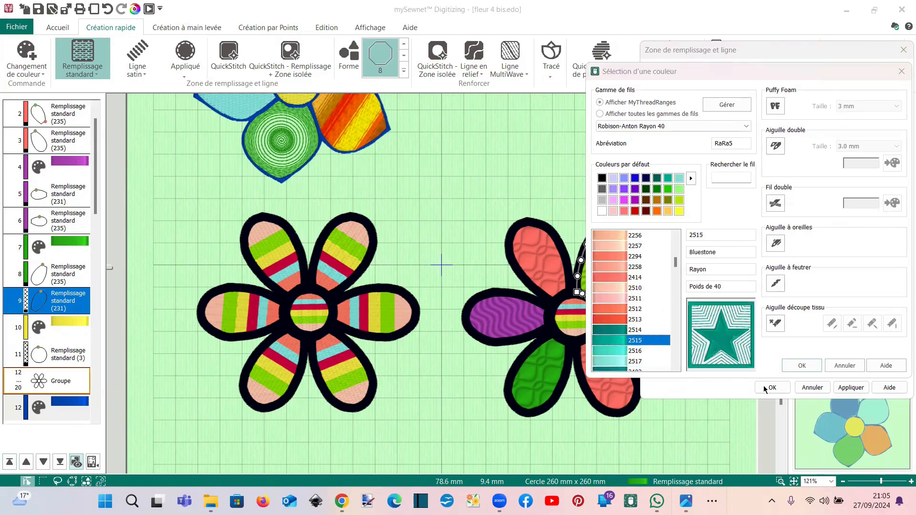
{"action": "left_click", "coordinate": [802, 365]}
{"action": "left_click", "coordinate": [852, 387]}
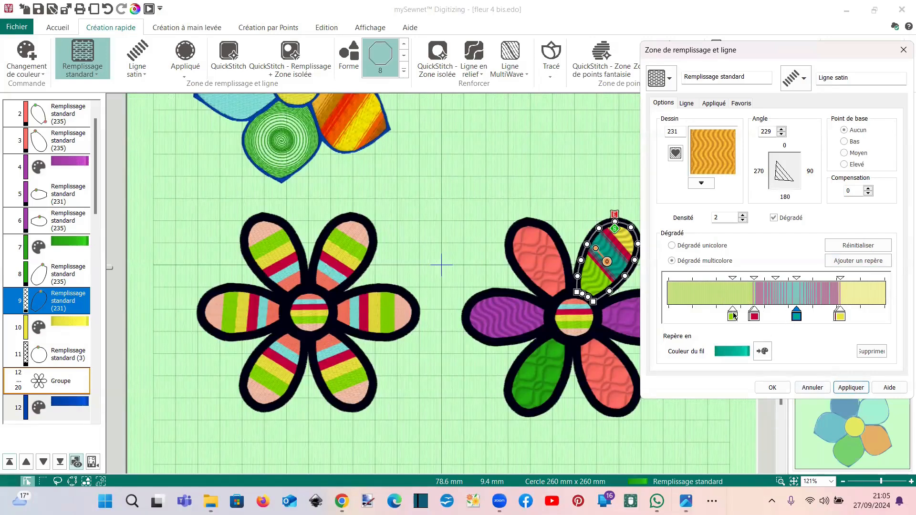
- Spread the teal marker's transition points towards the neighbouring crimson markers, shift the second crimson and yellow markers slightly farther from teal, and apply
{"action": "left_click_drag", "start_coordinate": [797, 317], "coordinate": [795, 318]}
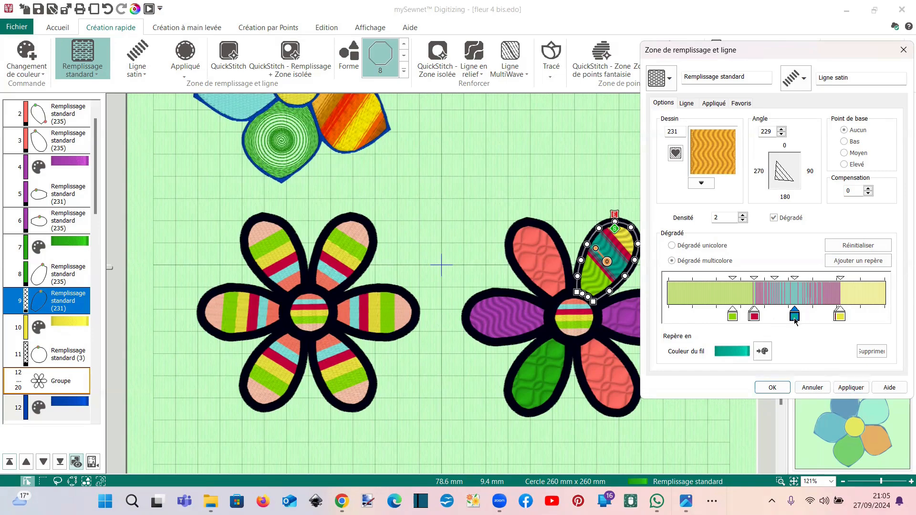
{"action": "mouse_move", "coordinate": [774, 280]}
{"action": "left_mouse_down"}
{"action": "mouse_move", "coordinate": [763, 283]}
{"action": "mouse_move", "coordinate": [821, 281]}
{"action": "left_mouse_up"}
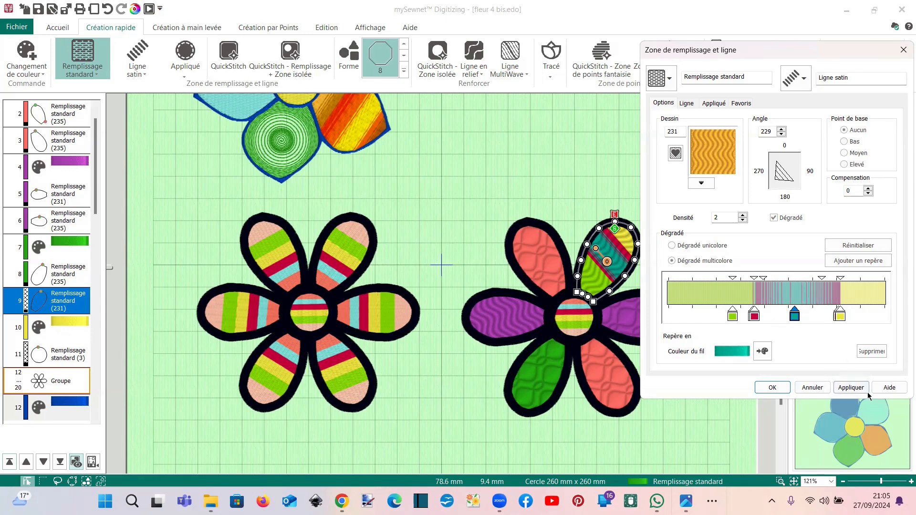
{"action": "left_click", "coordinate": [852, 387]}
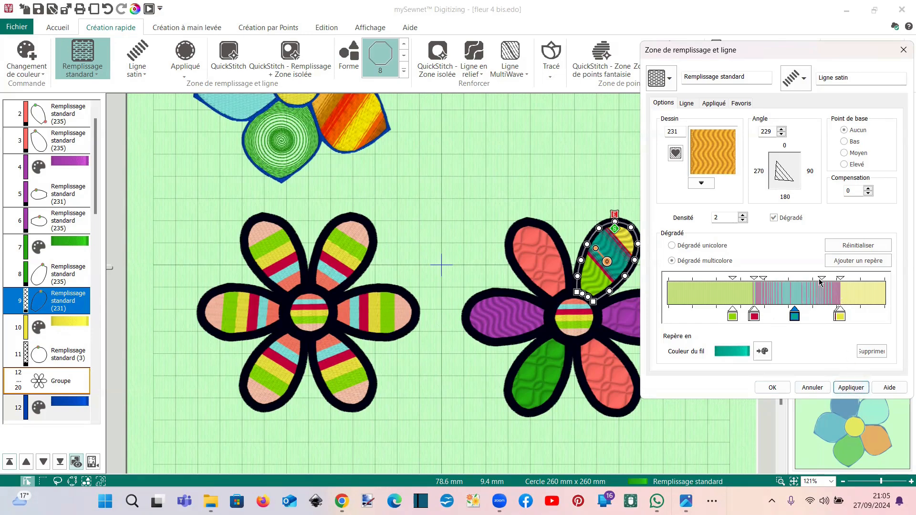
{"action": "left_click_drag", "start_coordinate": [823, 282], "coordinate": [806, 281]}
{"action": "left_click", "coordinate": [844, 386]}
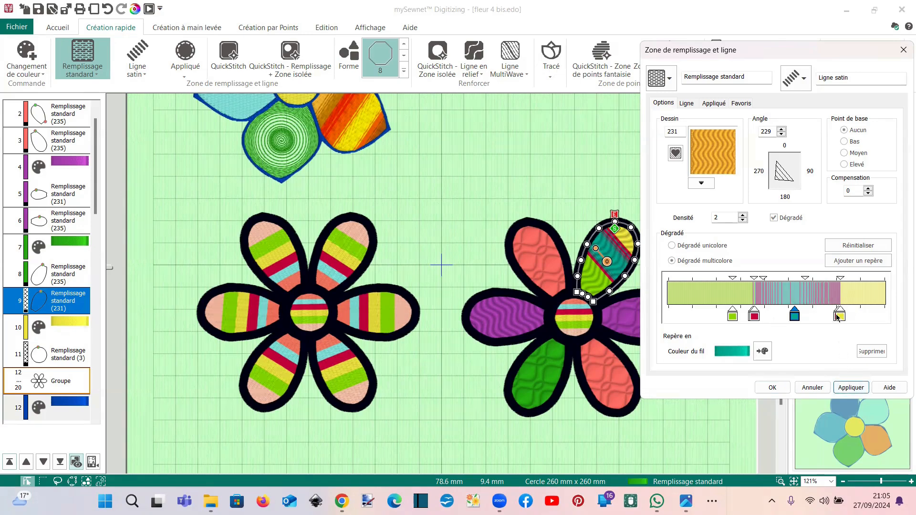
{"action": "left_click_drag", "start_coordinate": [839, 317], "coordinate": [843, 319]}
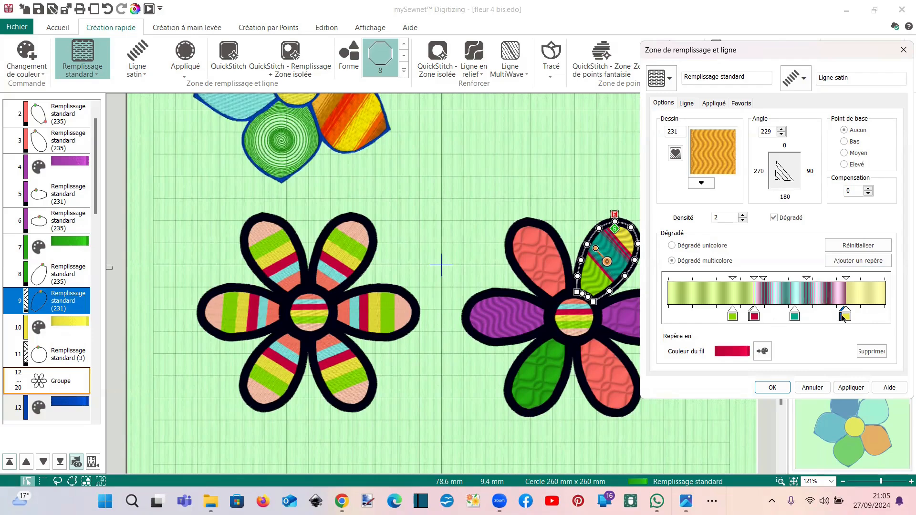
{"action": "left_click", "coordinate": [846, 387]}
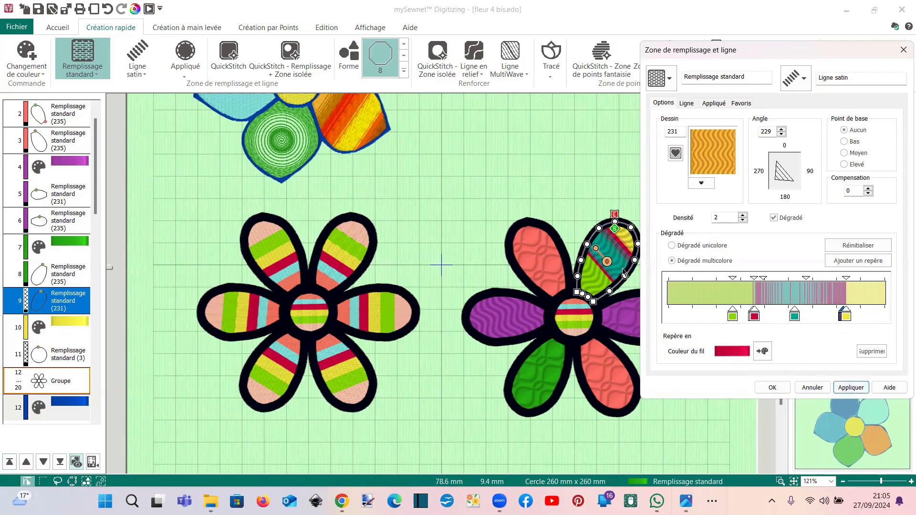
- Add a crimson marker after the first crimson one, place it right beside the teal marker, and apply
{"action": "left_click", "coordinate": [754, 318]}
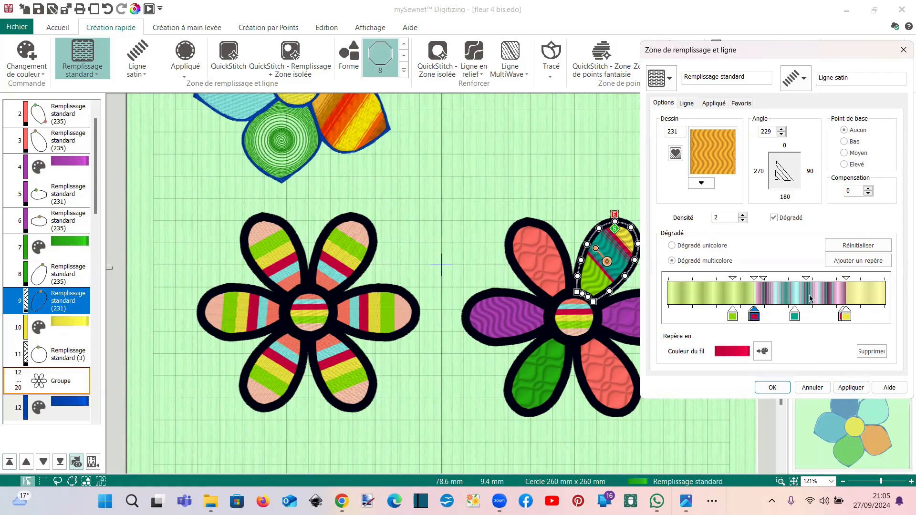
{"action": "left_click", "coordinate": [849, 261]}
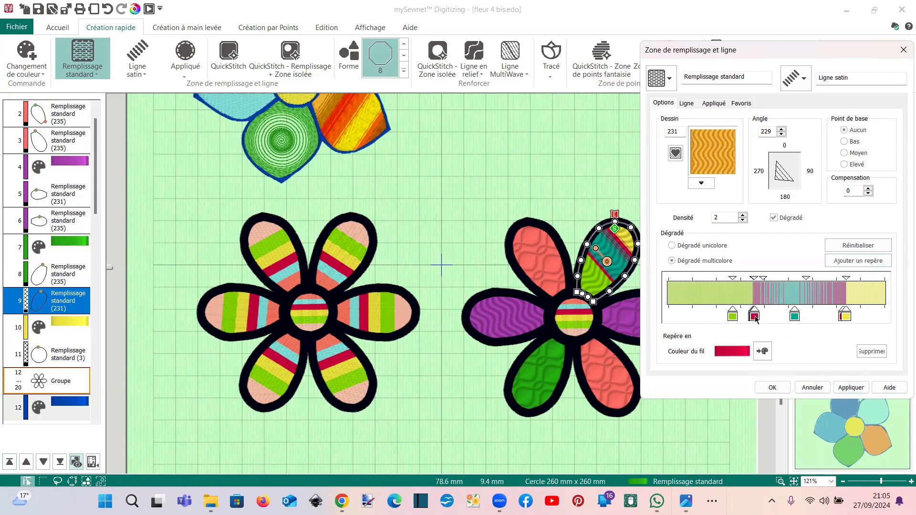
{"action": "left_click_drag", "start_coordinate": [755, 316], "coordinate": [791, 320]}
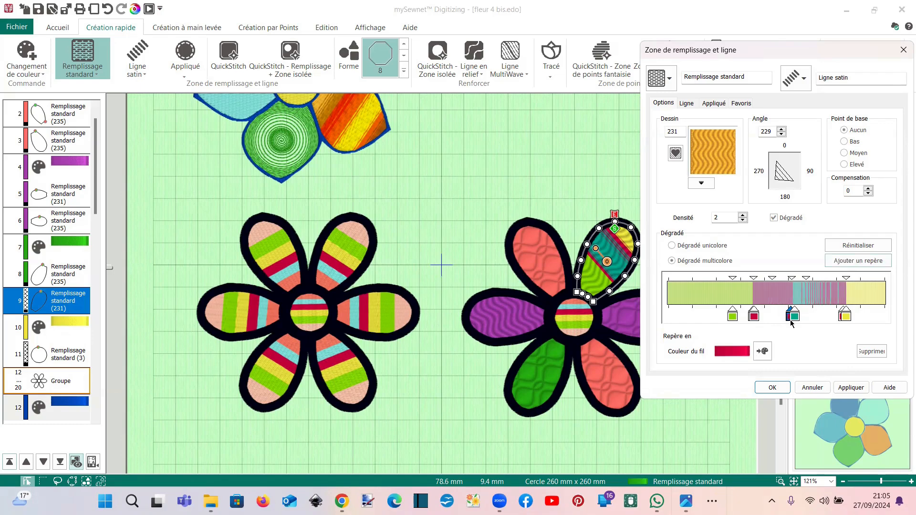
{"action": "left_click", "coordinate": [793, 317]}
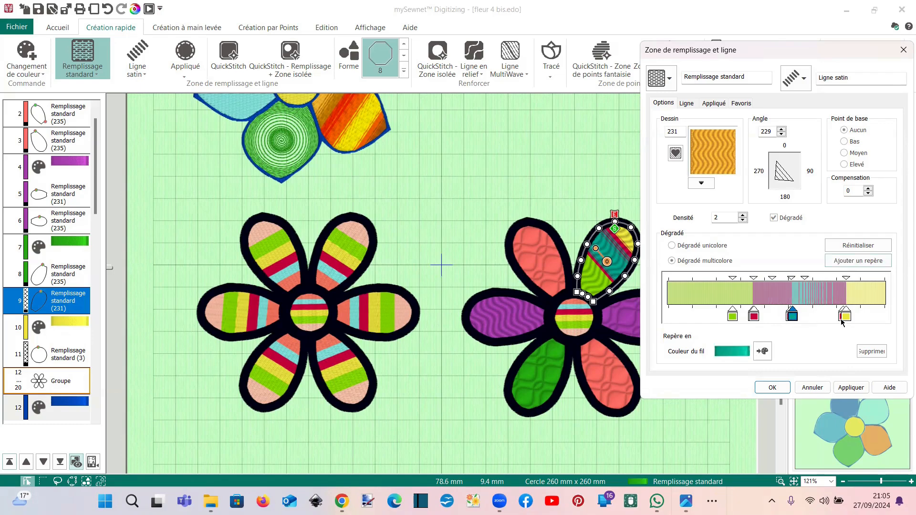
{"action": "left_click", "coordinate": [851, 388]}
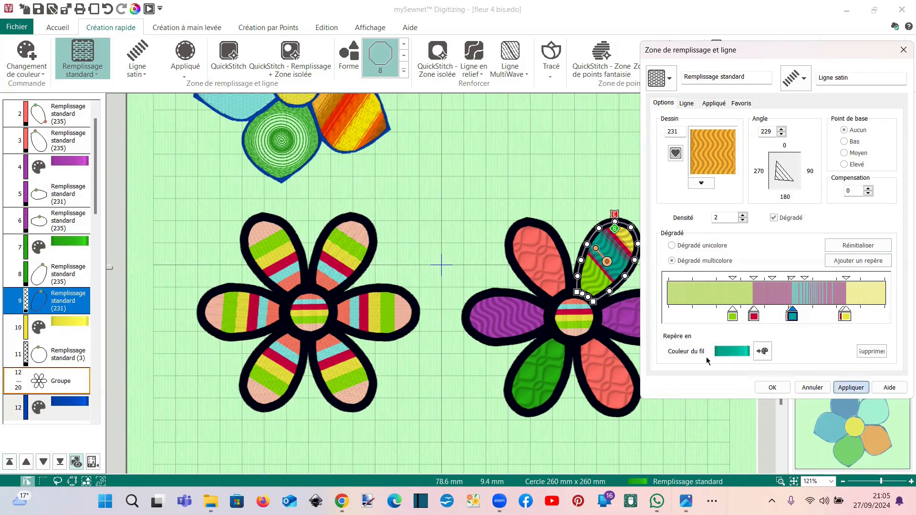
- Add a second teal marker, place it right beside the crimson marker next to yellow, and apply and accept the gradient
{"action": "left_click", "coordinate": [793, 317]}
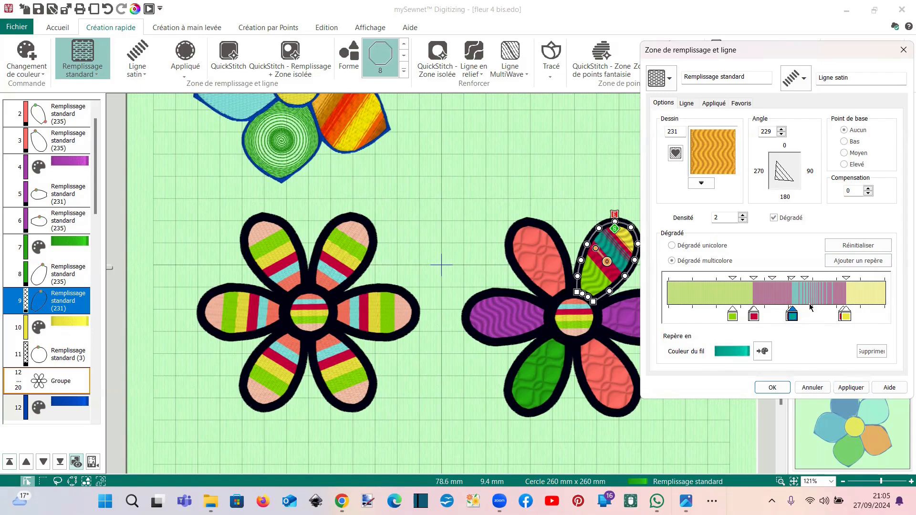
{"action": "left_click", "coordinate": [856, 264]}
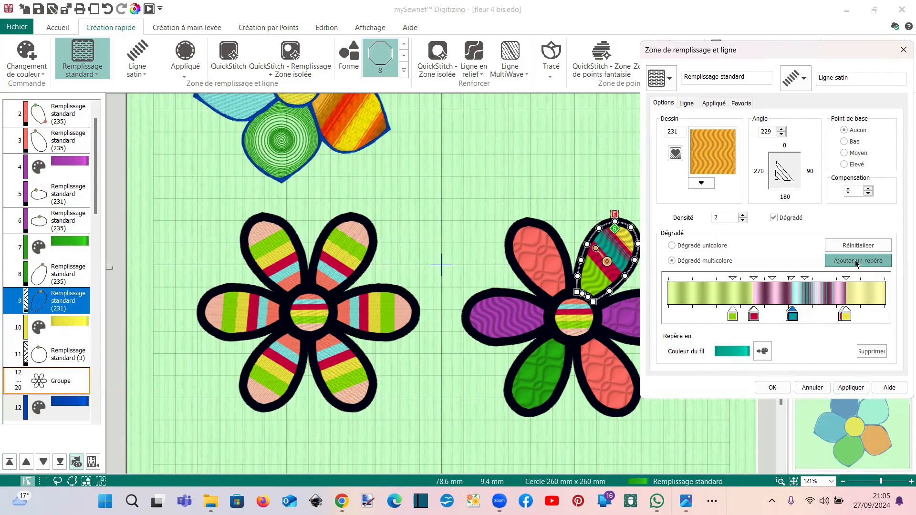
{"action": "left_click_drag", "start_coordinate": [791, 320], "coordinate": [840, 321]}
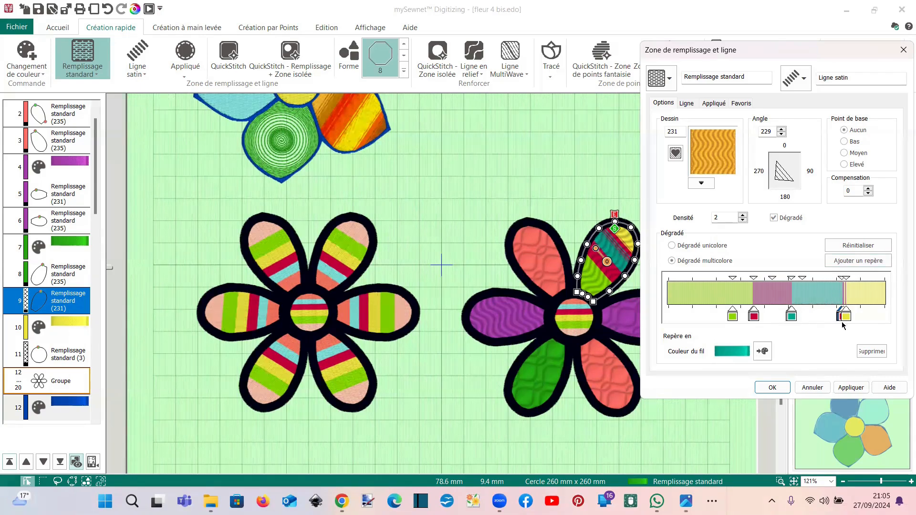
{"action": "left_click", "coordinate": [858, 388]}
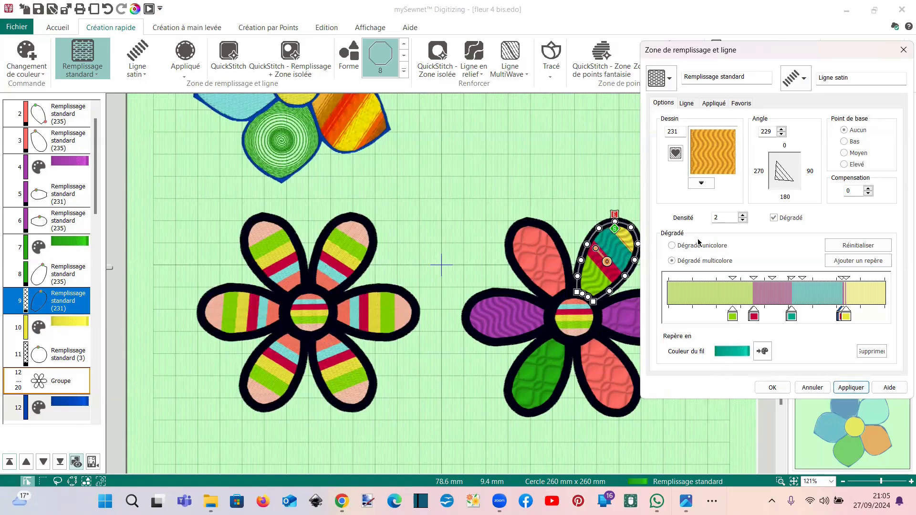
{"action": "left_click", "coordinate": [845, 316]}
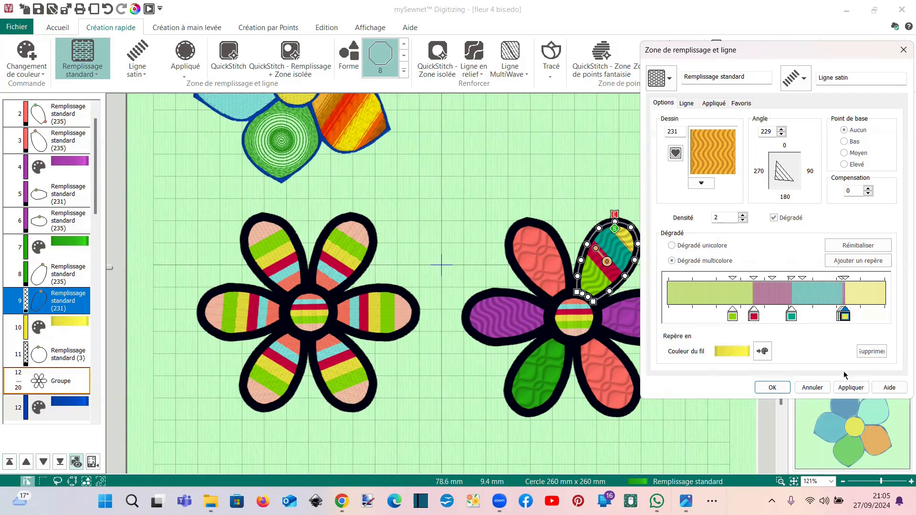
{"action": "left_click", "coordinate": [850, 389]}
{"action": "left_click", "coordinate": [758, 387]}
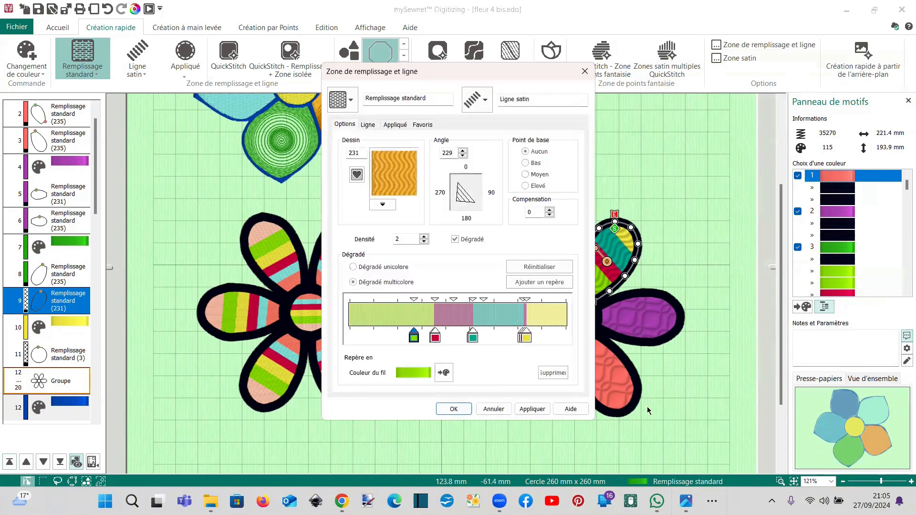
{"action": "left_click", "coordinate": [493, 409]}
{"action": "right_click", "coordinate": [724, 416]}
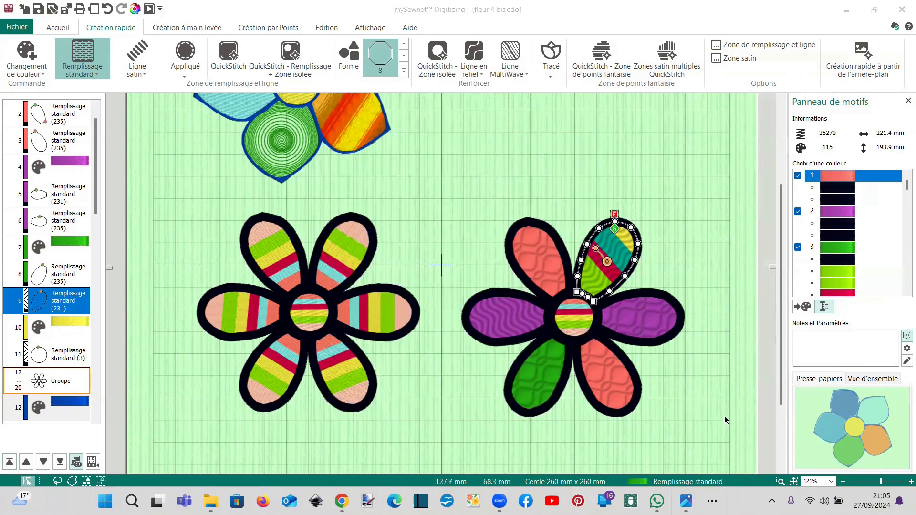
{"action": "left_click", "coordinate": [493, 409]}
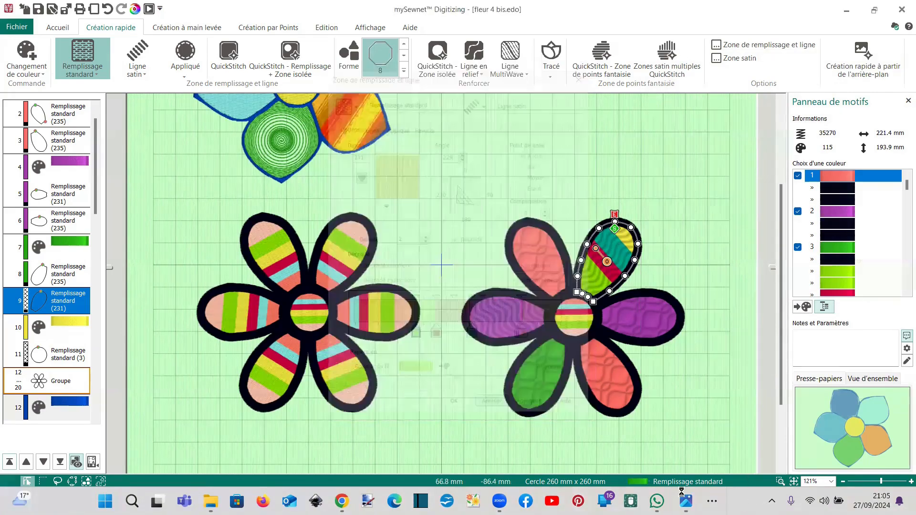
{"action": "right_click", "coordinate": [684, 409]}
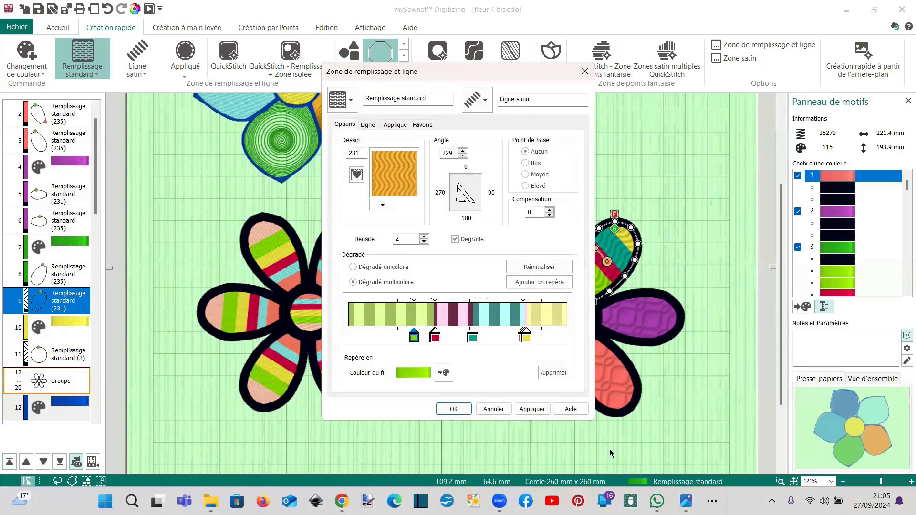
{"action": "left_click", "coordinate": [494, 410]}
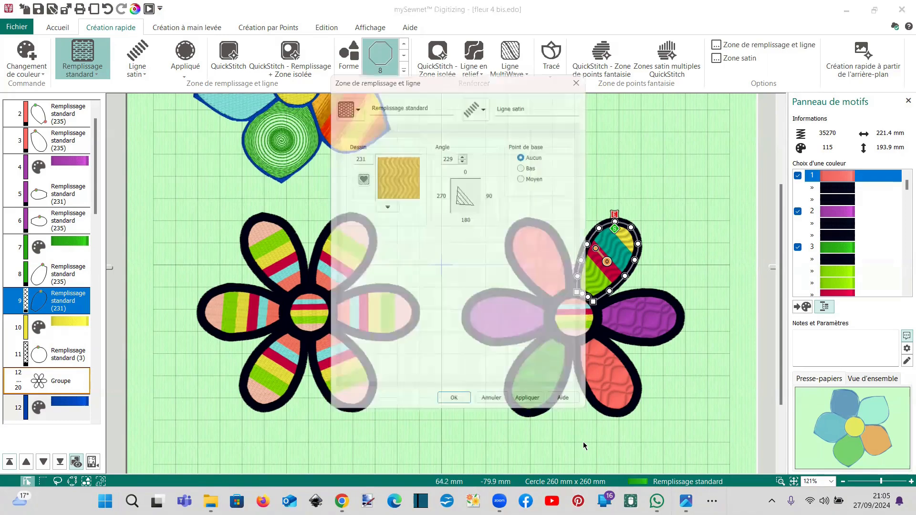
{"action": "left_click", "coordinate": [494, 409]}
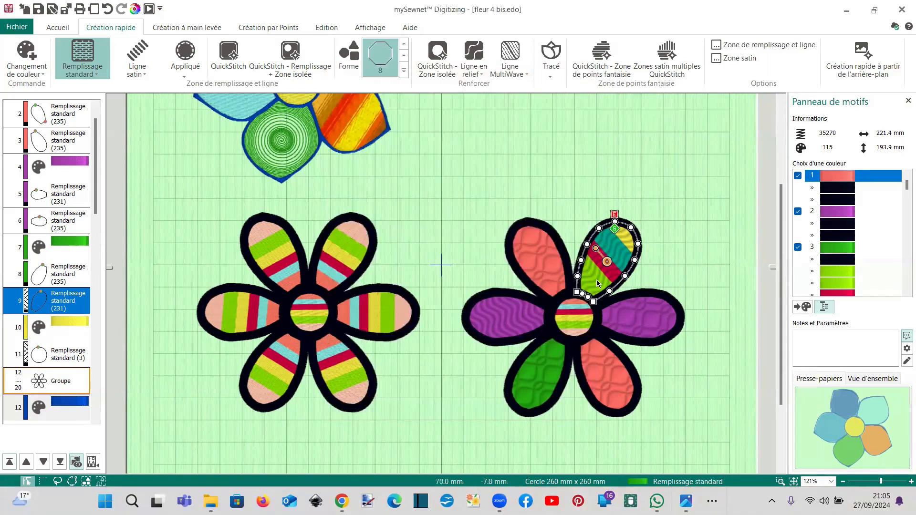
- Open the favourites options in the multicolour petal's standard fill properties and accept the dialog
{"action": "double_click", "coordinate": [597, 280]}
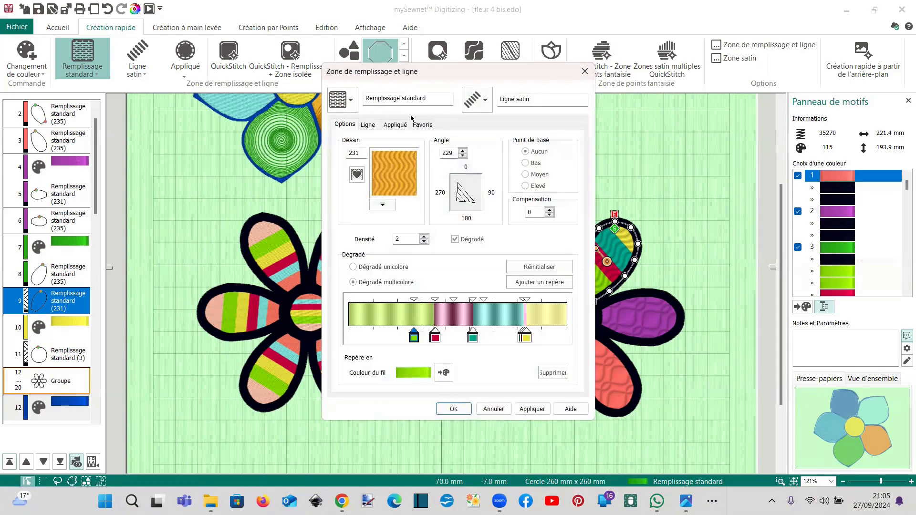
{"action": "left_click", "coordinate": [420, 124]}
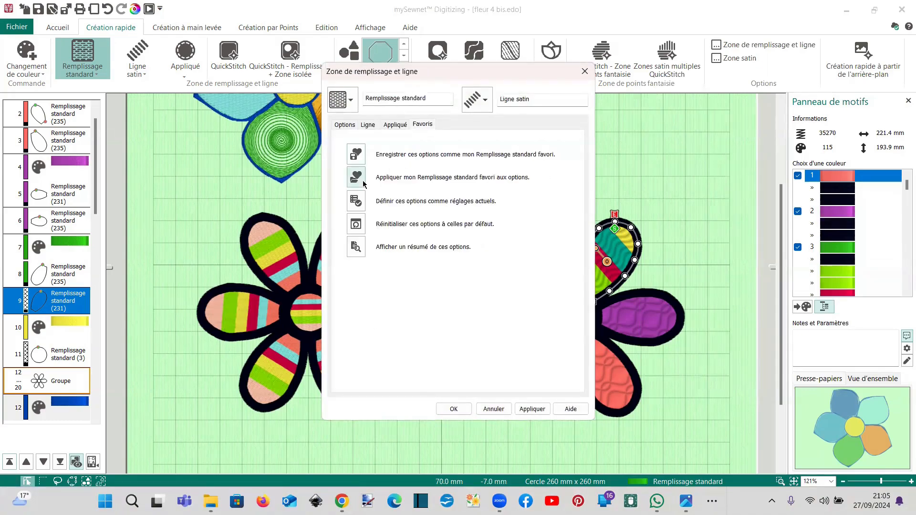
{"action": "left_click", "coordinate": [451, 408]}
- Apply the favourite standard fill options to the green lower-left petal of the right flower
{"action": "left_click", "coordinate": [520, 386]}
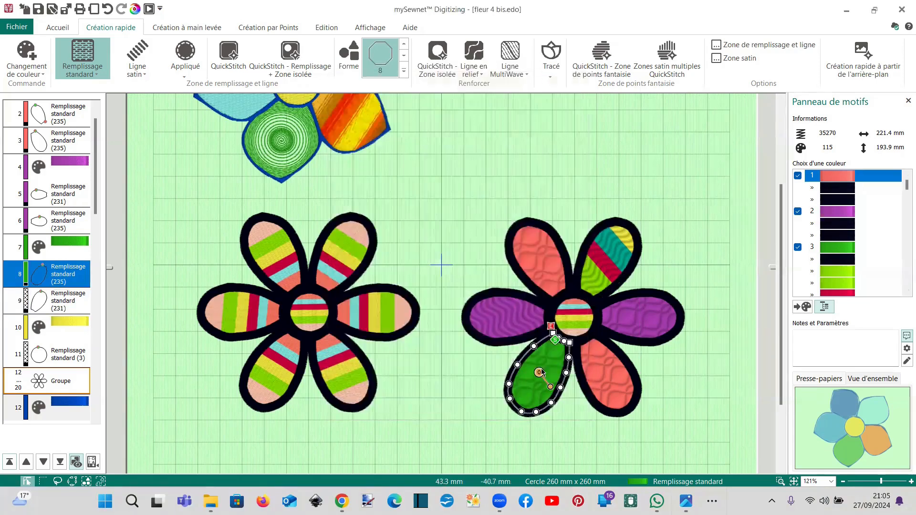
{"action": "double_click", "coordinate": [541, 375]}
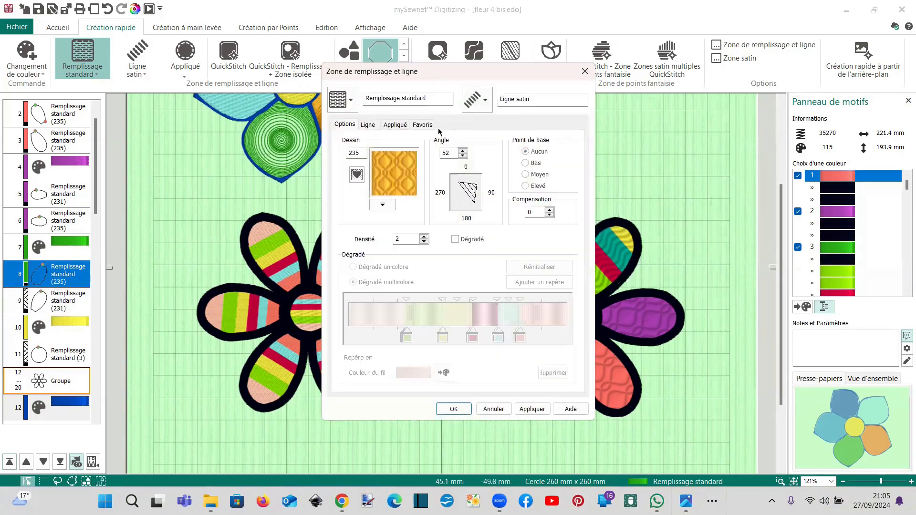
{"action": "left_click", "coordinate": [423, 125]}
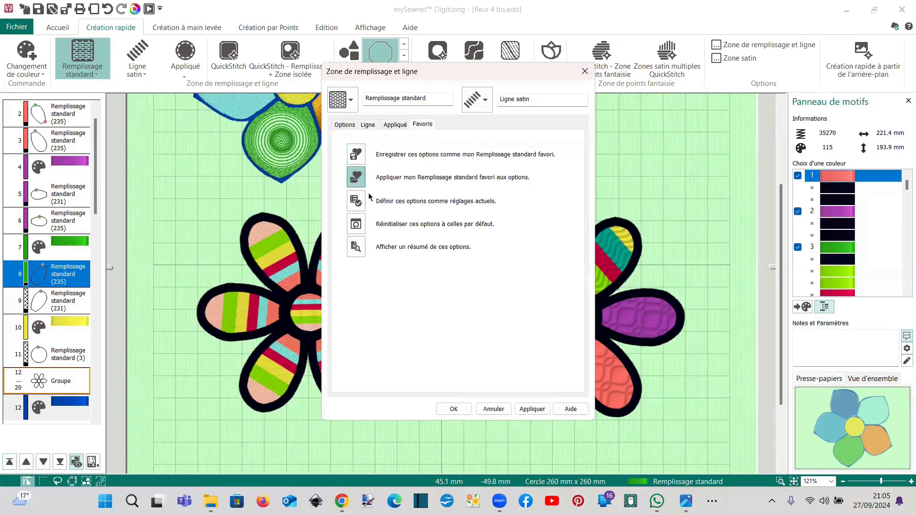
{"action": "left_click", "coordinate": [470, 413]}
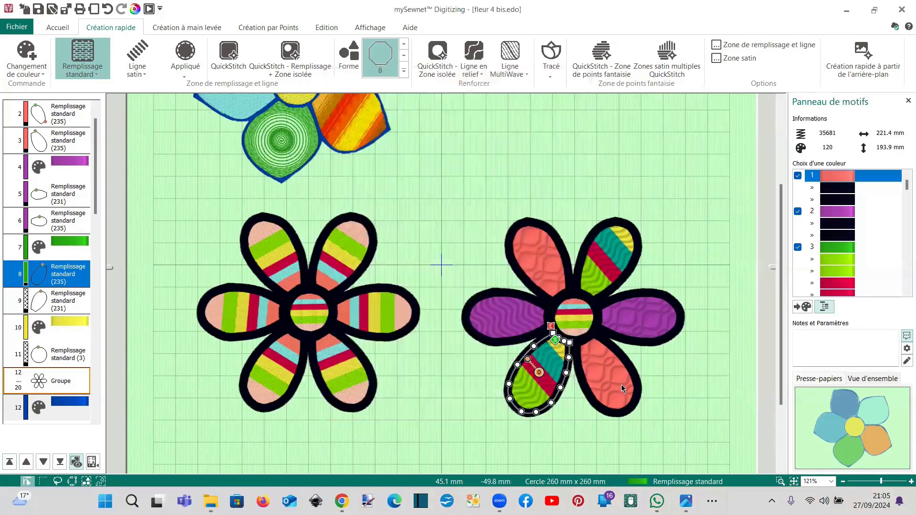
- Apply the favourite standard fill options to the coral lower-right petal of the right flower
{"action": "left_click", "coordinate": [608, 376]}
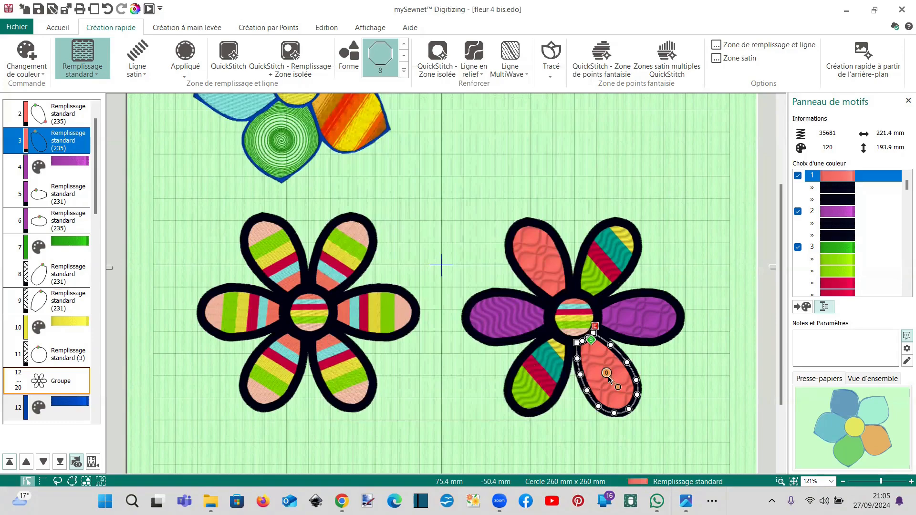
{"action": "double_click", "coordinate": [608, 379]}
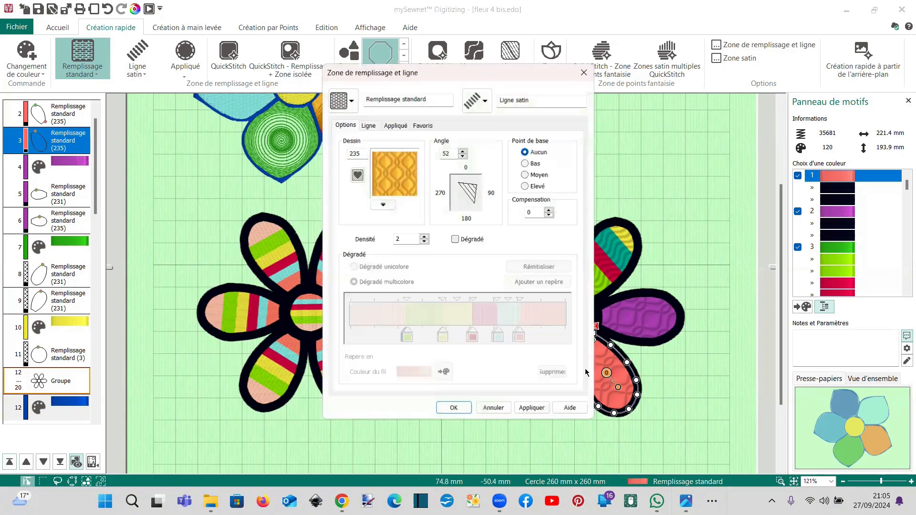
{"action": "left_click", "coordinate": [423, 124]}
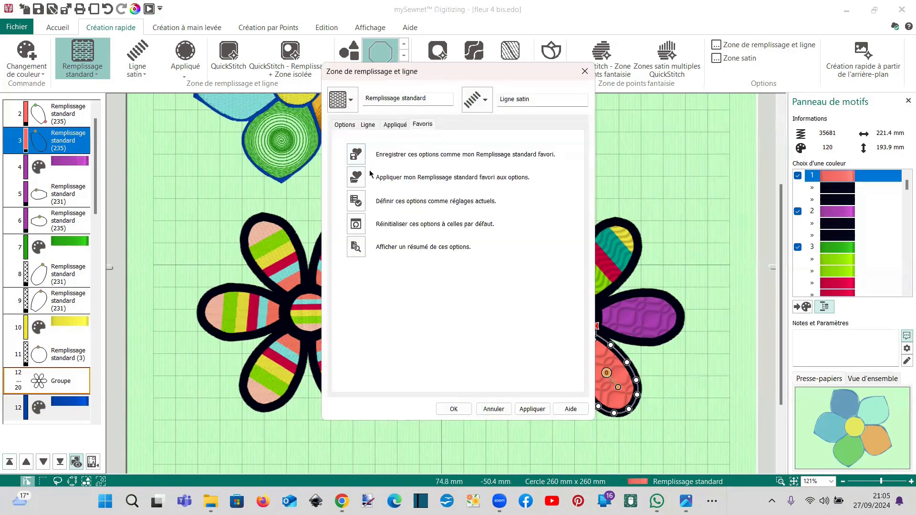
{"action": "left_click", "coordinate": [357, 180]}
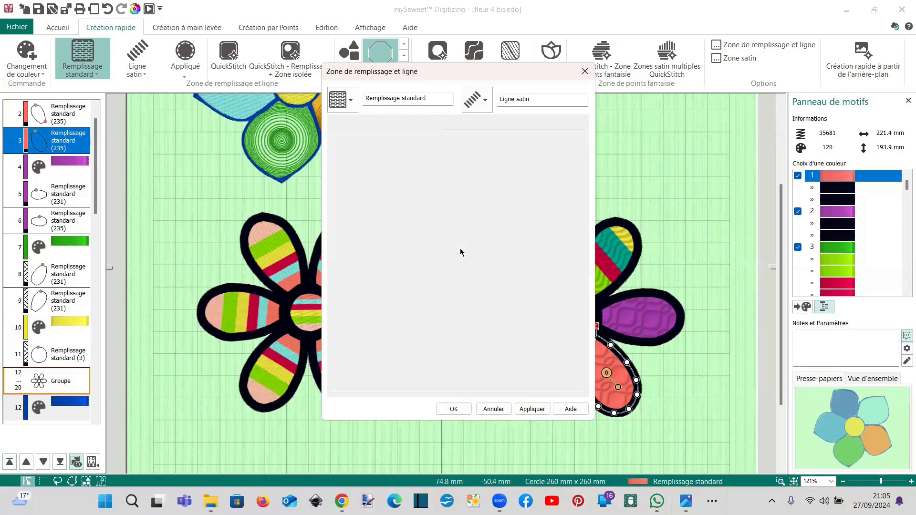
{"action": "left_click", "coordinate": [454, 409]}
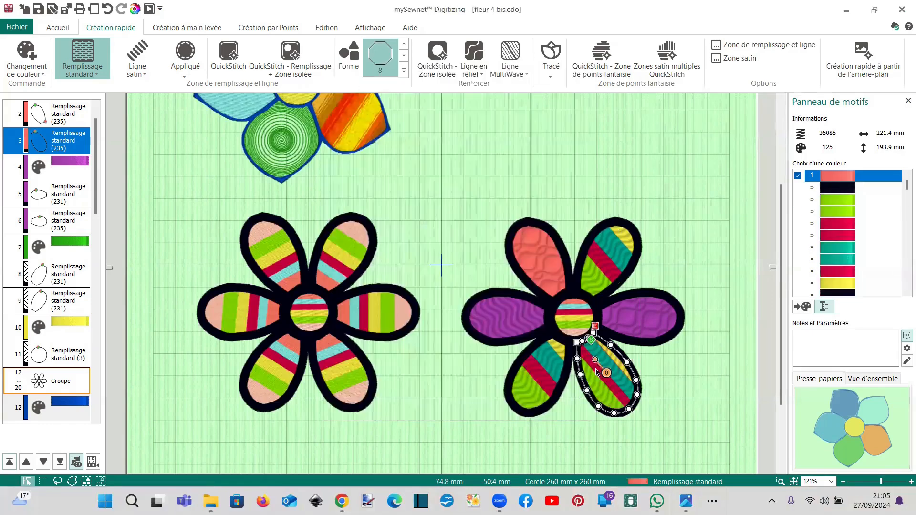
- Apply the favourite standard fill options to the purple left petal of the right flower
{"action": "left_click", "coordinate": [504, 322]}
{"action": "double_click", "coordinate": [505, 322]}
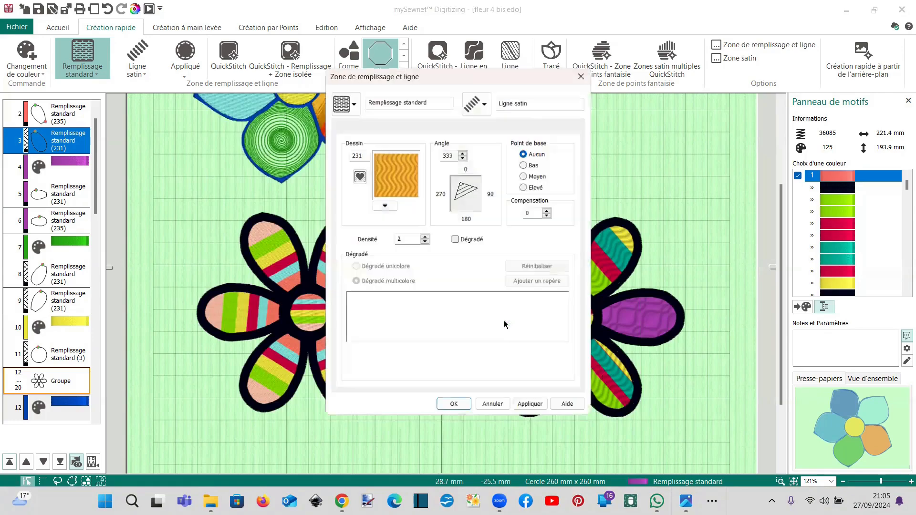
{"action": "left_click", "coordinate": [430, 126]}
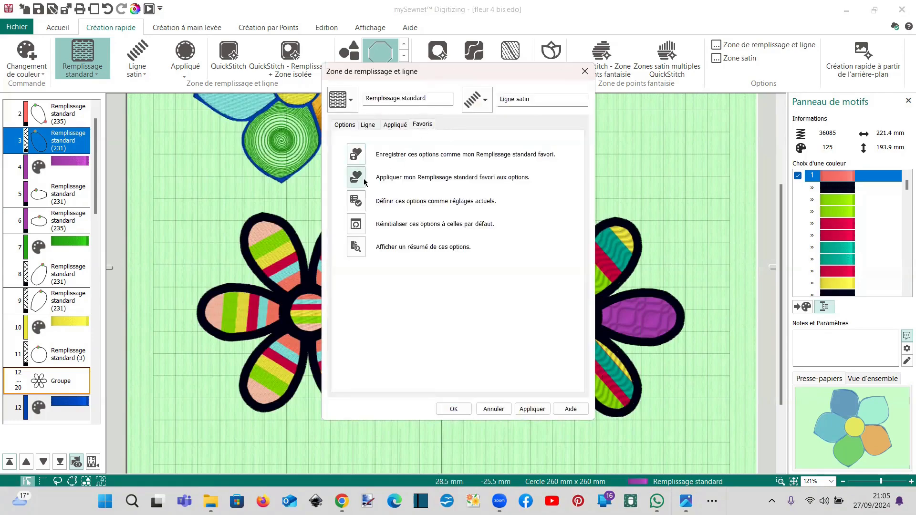
{"action": "left_click", "coordinate": [495, 408]}
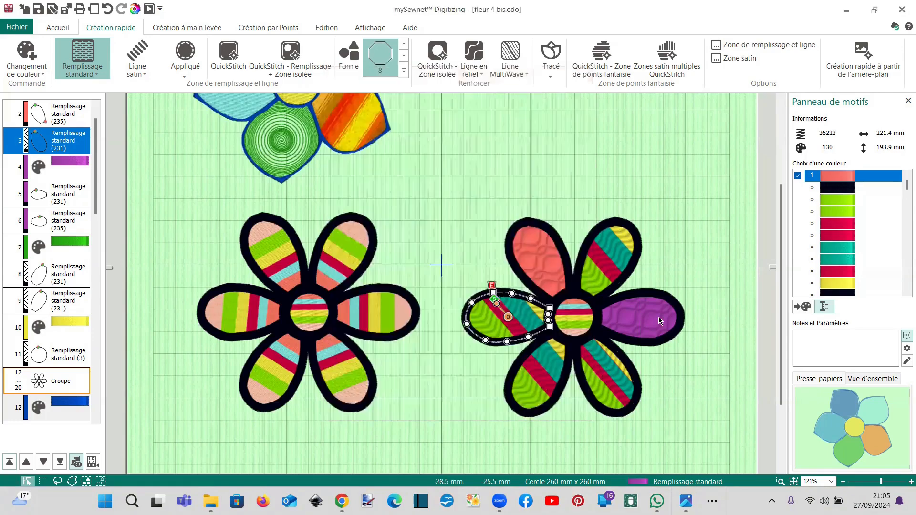
- Apply the favourite standard fill options to the purple right petal of the right flower
{"action": "left_click", "coordinate": [658, 317]}
{"action": "double_click", "coordinate": [659, 319]}
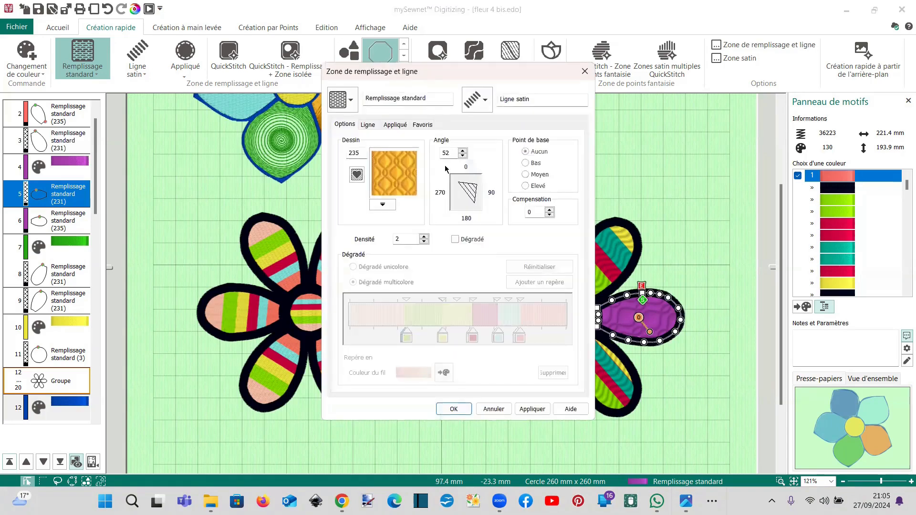
{"action": "left_click", "coordinate": [423, 125]}
{"action": "left_click", "coordinate": [356, 177]}
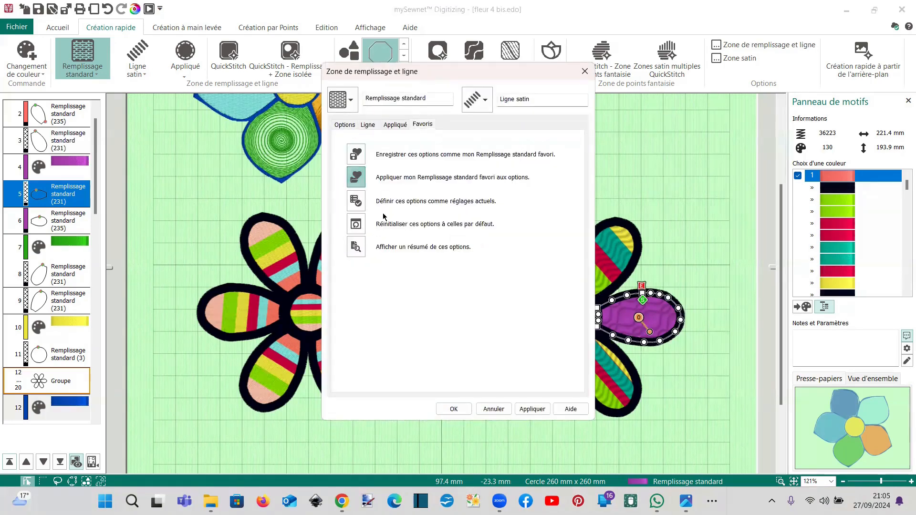
{"action": "left_click", "coordinate": [454, 409]}
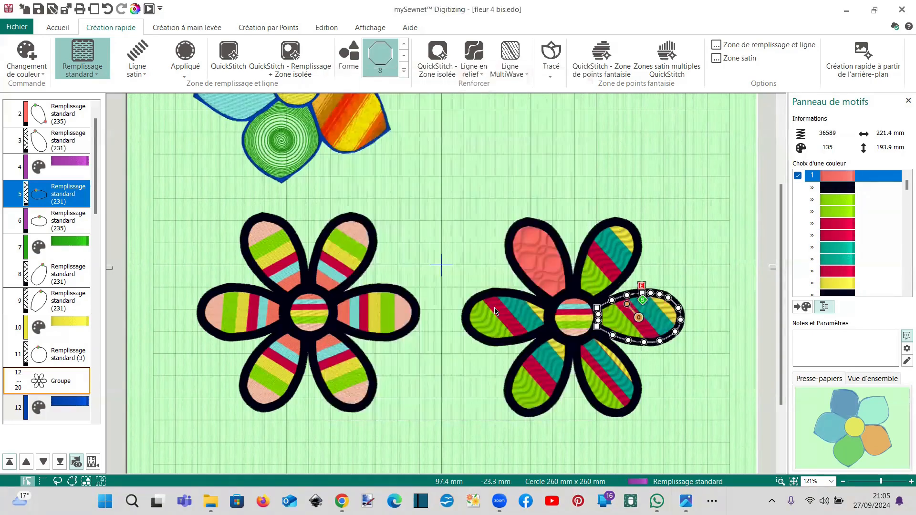
- Reapply the favourite standard fill options to the already striped right petal of the right flower
{"action": "right_click", "coordinate": [534, 255]}
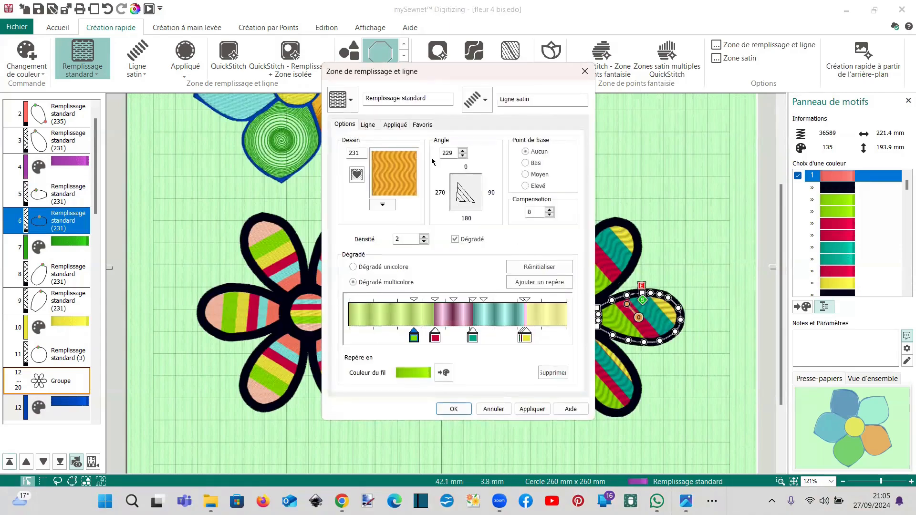
{"action": "left_click", "coordinate": [423, 124]}
{"action": "left_click", "coordinate": [356, 177]}
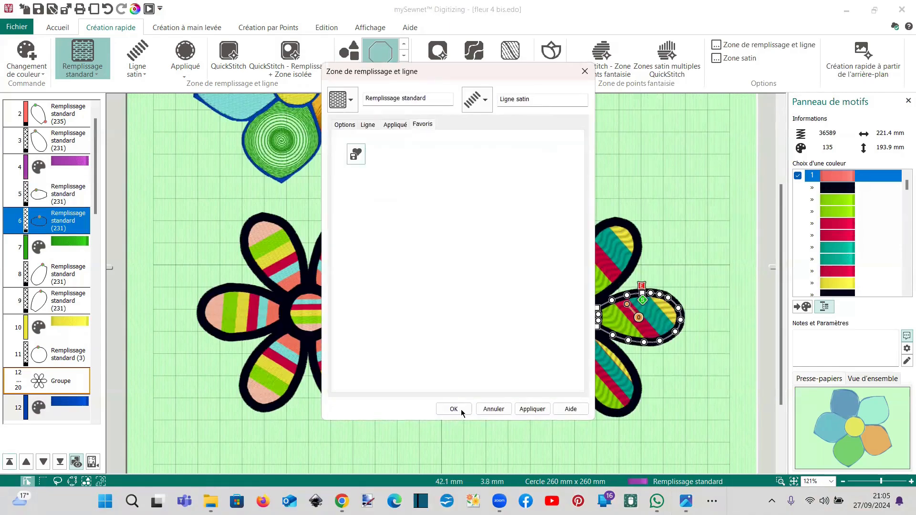
{"action": "left_click", "coordinate": [454, 409]}
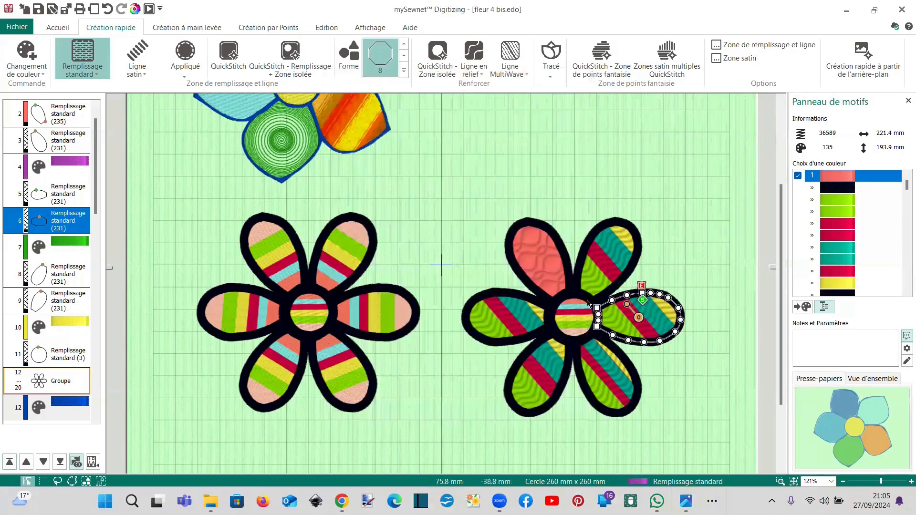
{"action": "double_click", "coordinate": [531, 251]}
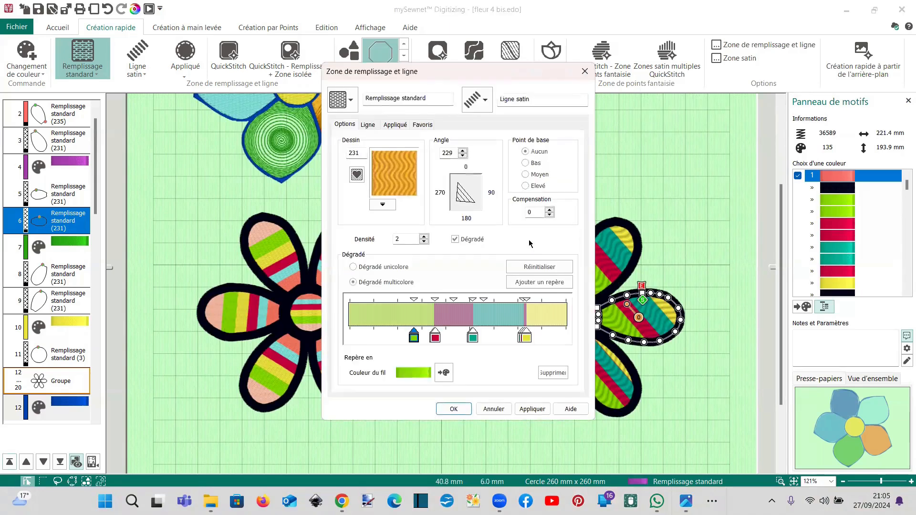
{"action": "left_click", "coordinate": [422, 125]}
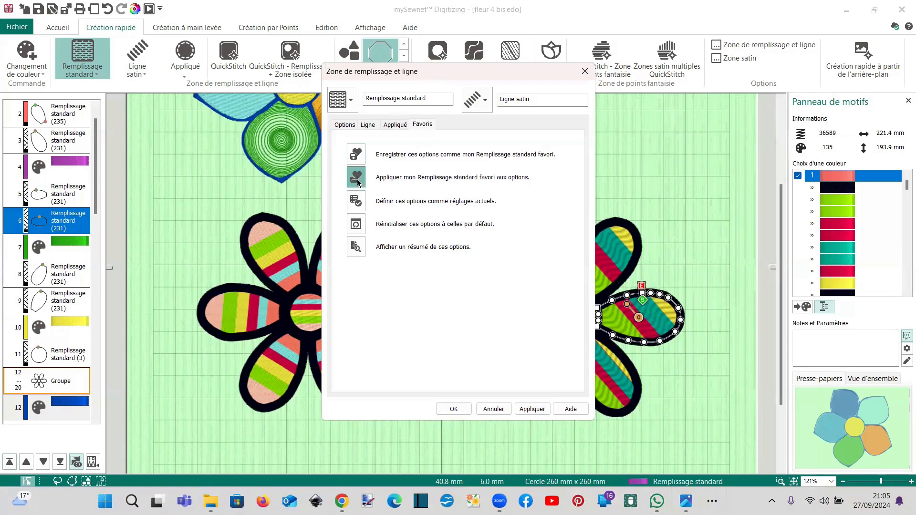
{"action": "left_click", "coordinate": [356, 177]}
{"action": "left_click", "coordinate": [454, 409]}
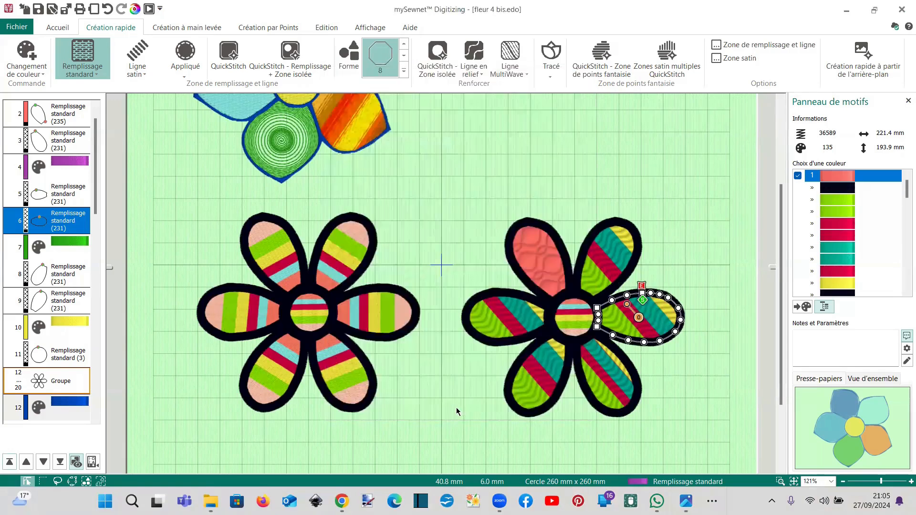
- Apply the favourite standard fill options to the coral upper-left petal of the right flower
{"action": "double_click", "coordinate": [530, 259]}
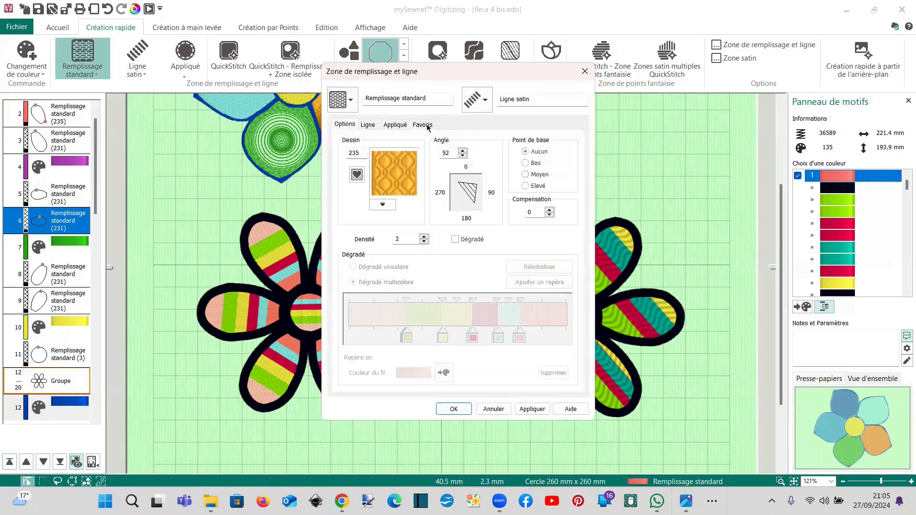
{"action": "left_click", "coordinate": [424, 125]}
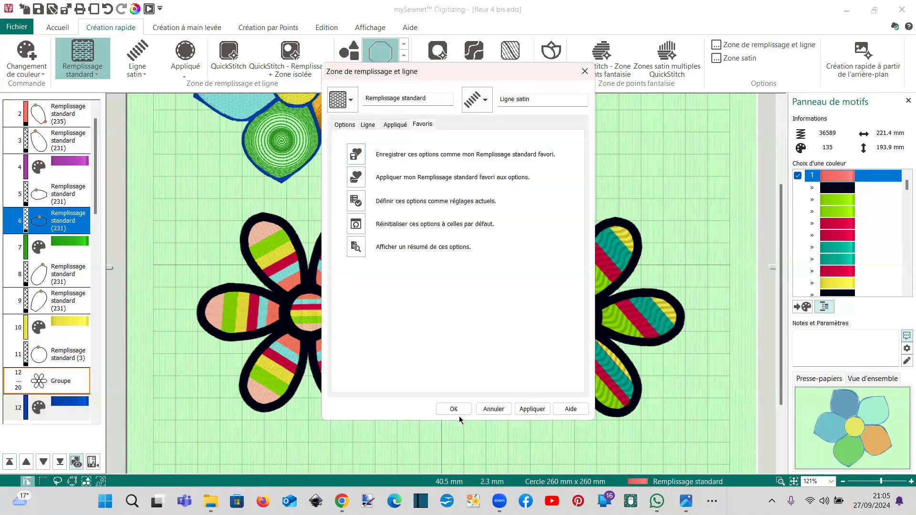
{"action": "left_click", "coordinate": [454, 408]}
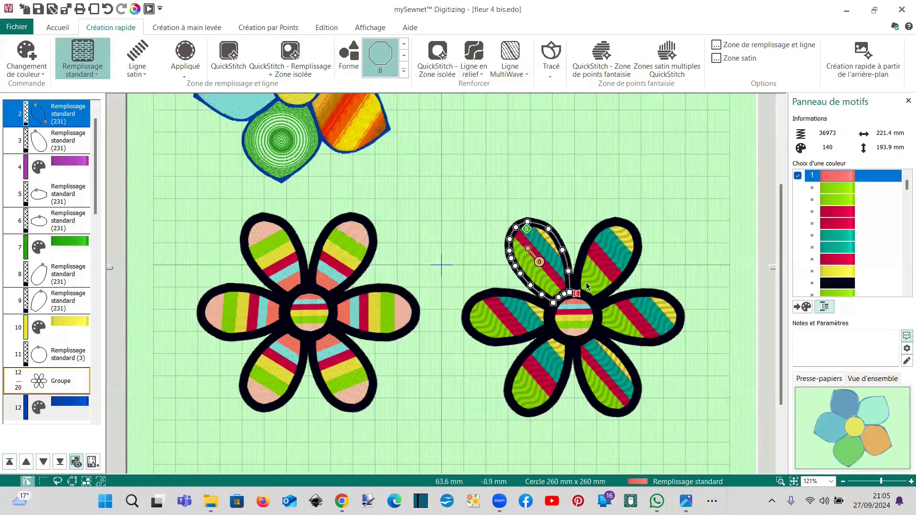
- Rotate the fill angle on the right flower's upper-left, left and lower-left petals so the stripes cross each petal with green nearest the centre
{"action": "left_click_drag", "start_coordinate": [527, 248], "coordinate": [508, 278]}
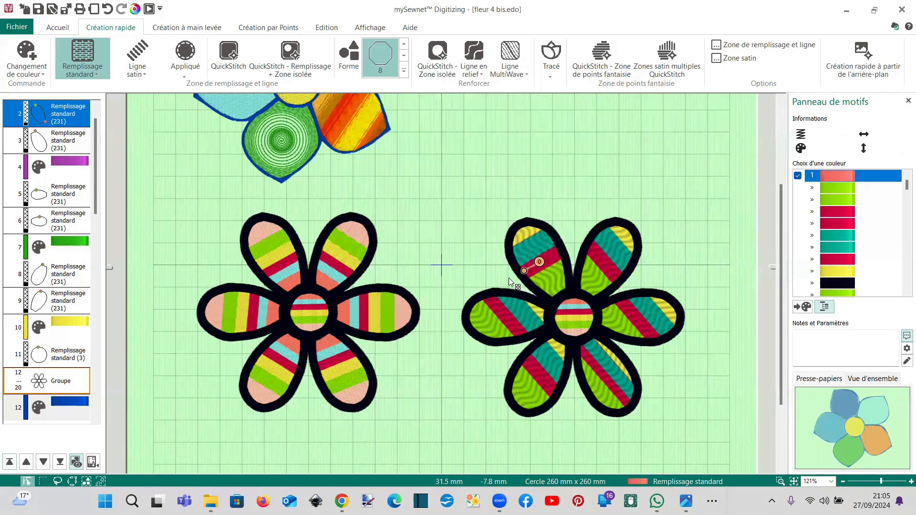
{"action": "left_click", "coordinate": [499, 331]}
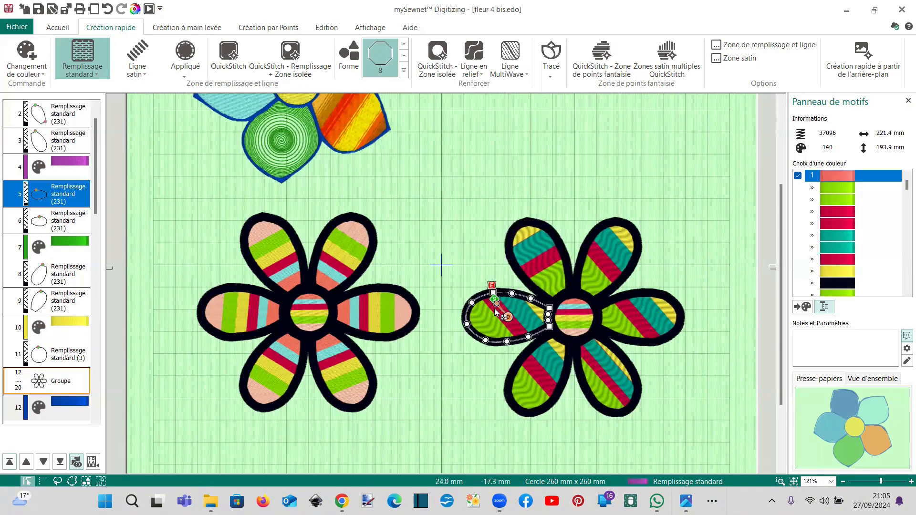
{"action": "left_click_drag", "start_coordinate": [496, 312], "coordinate": [508, 339]}
{"action": "left_click", "coordinate": [529, 378]}
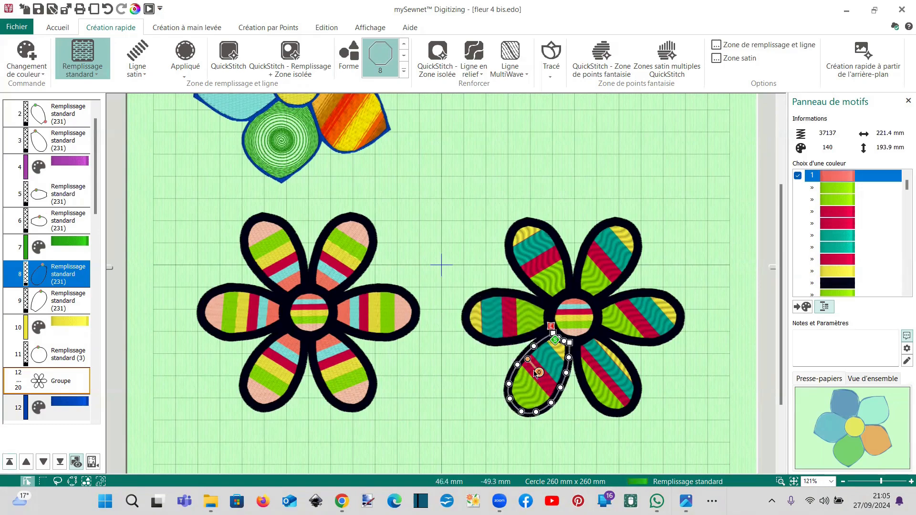
{"action": "mouse_move", "coordinate": [528, 361]}
{"action": "left_mouse_down"}
{"action": "mouse_move", "coordinate": [559, 375]}
{"action": "mouse_move", "coordinate": [562, 393]}
{"action": "mouse_move", "coordinate": [541, 422]}
{"action": "mouse_move", "coordinate": [577, 396]}
{"action": "mouse_move", "coordinate": [544, 355]}
{"action": "left_mouse_up"}
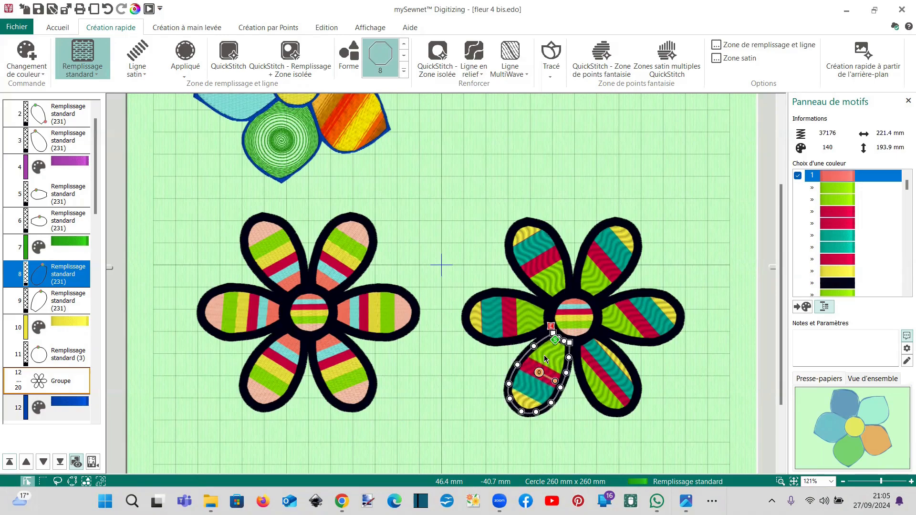
- Recolour the first teal gradient marker in the right flower's lower-left petal to thread 2430 Purple Shadow
{"action": "double_click", "coordinate": [544, 355]}
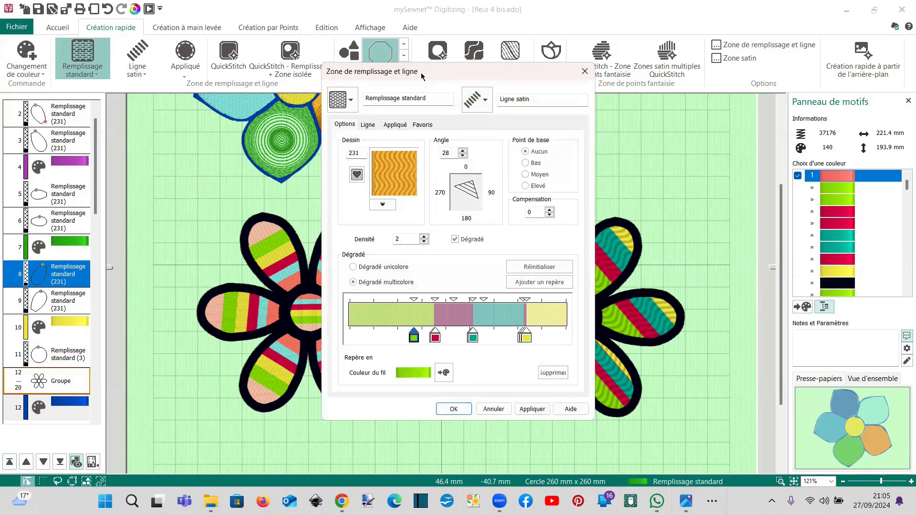
{"action": "left_click_drag", "start_coordinate": [424, 77], "coordinate": [726, 43]}
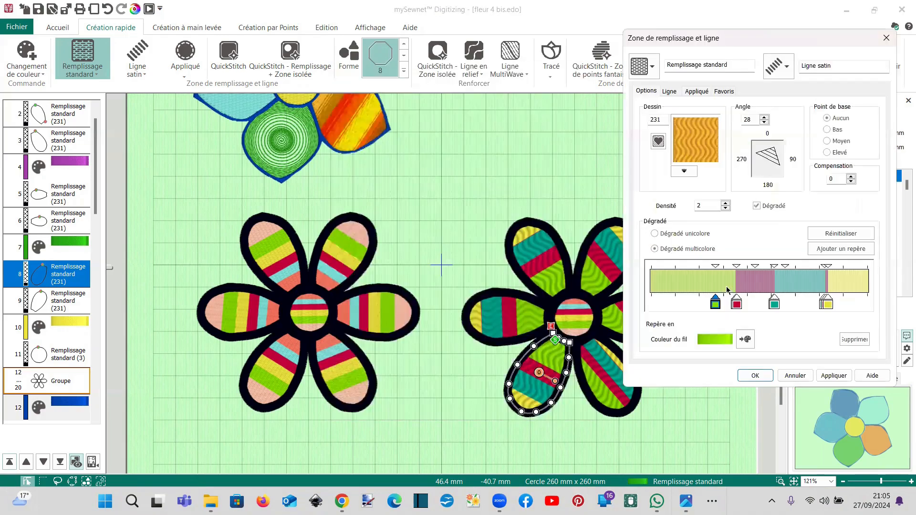
{"action": "left_click", "coordinate": [774, 304]}
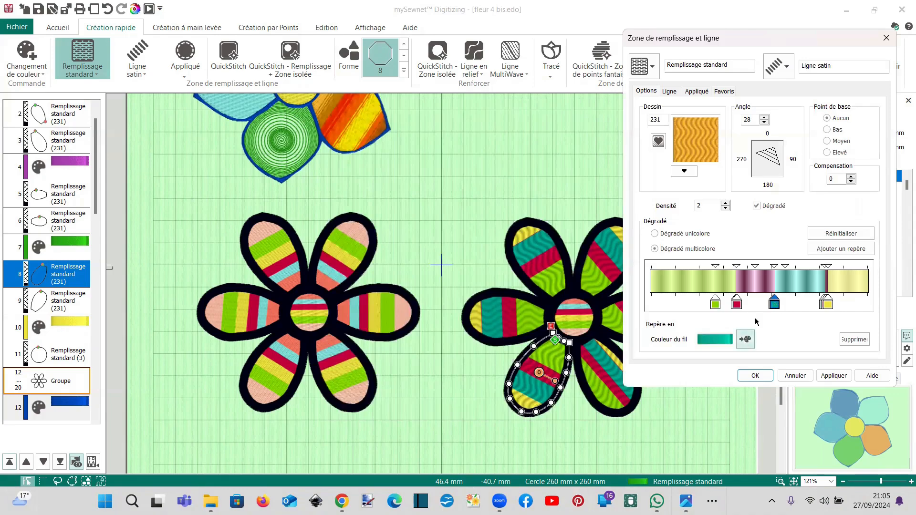
{"action": "left_click", "coordinate": [745, 339]}
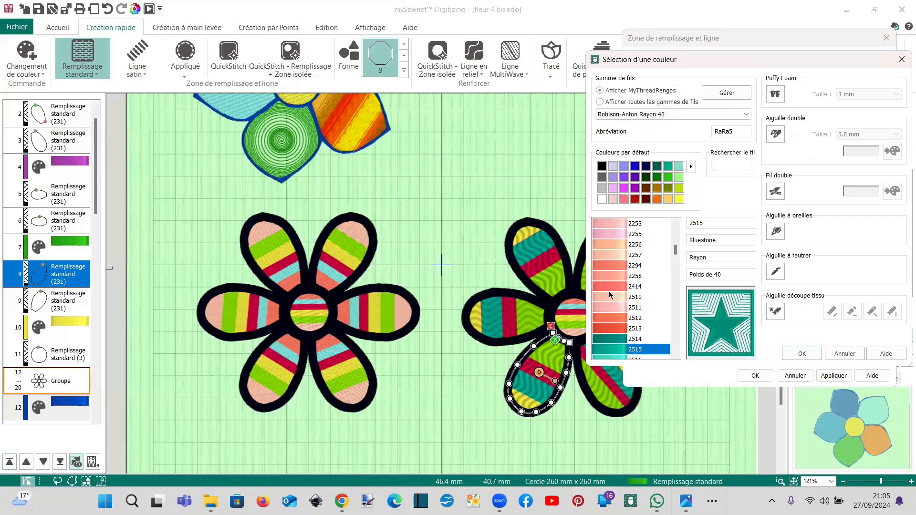
{"action": "scroll", "coordinate": [610, 297], "scroll_direction": "down", "scroll_amount": 2}
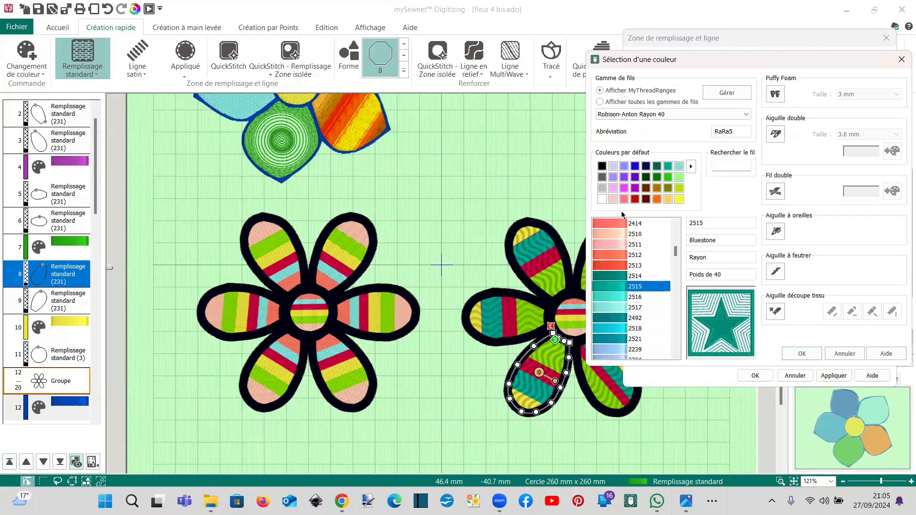
{"action": "left_click", "coordinate": [635, 188]}
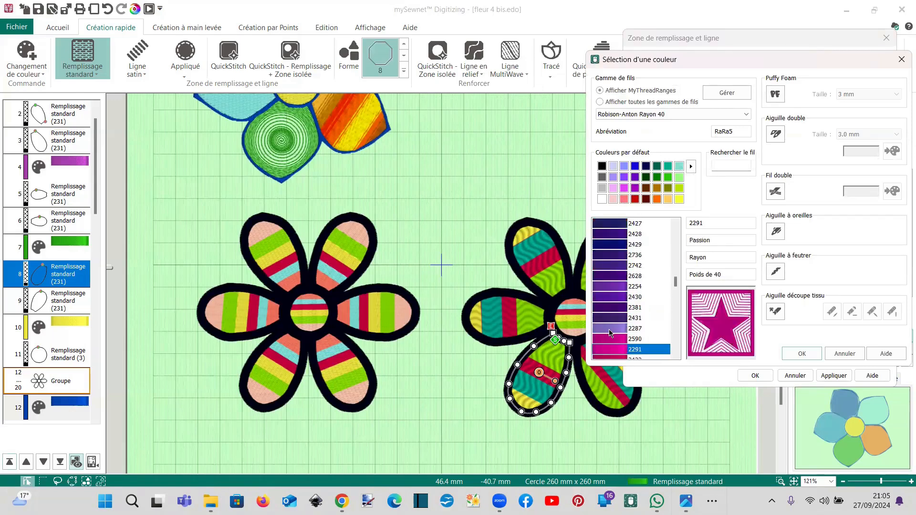
{"action": "left_click", "coordinate": [613, 298]}
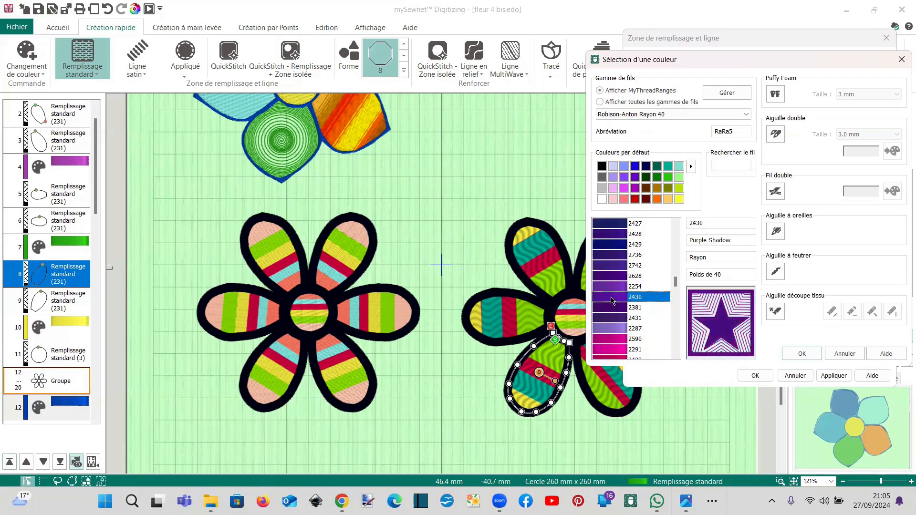
{"action": "left_click", "coordinate": [794, 354]}
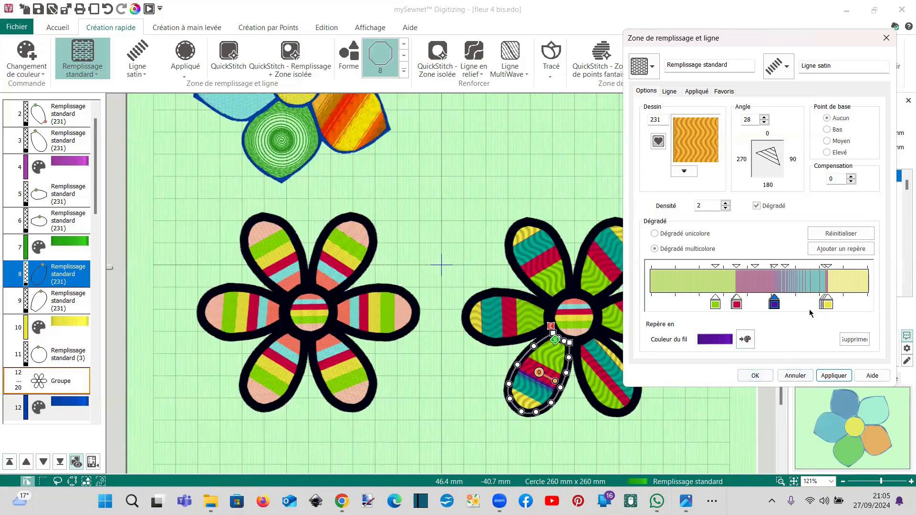
- Delete the remaining teal gradient marker and add a second purple marker just before the yellow one
{"action": "left_click_drag", "start_coordinate": [820, 306], "coordinate": [807, 307]}
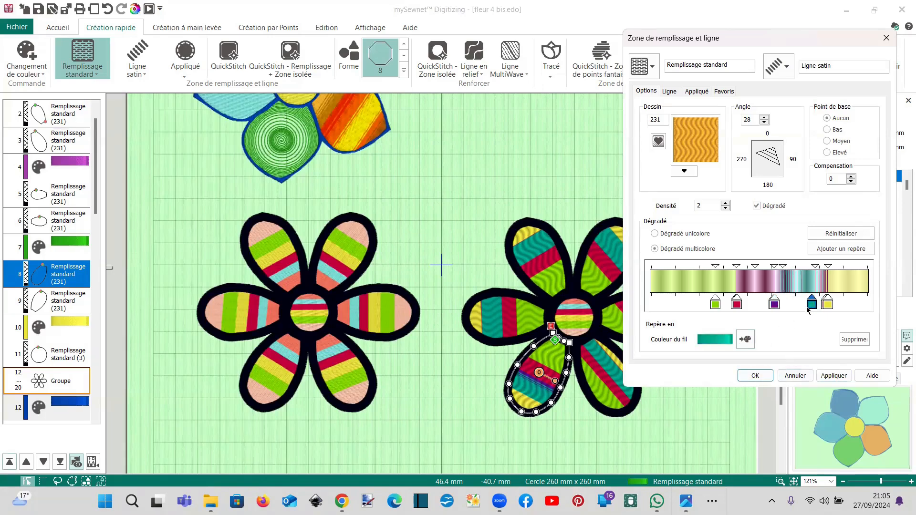
{"action": "left_click", "coordinate": [854, 339]}
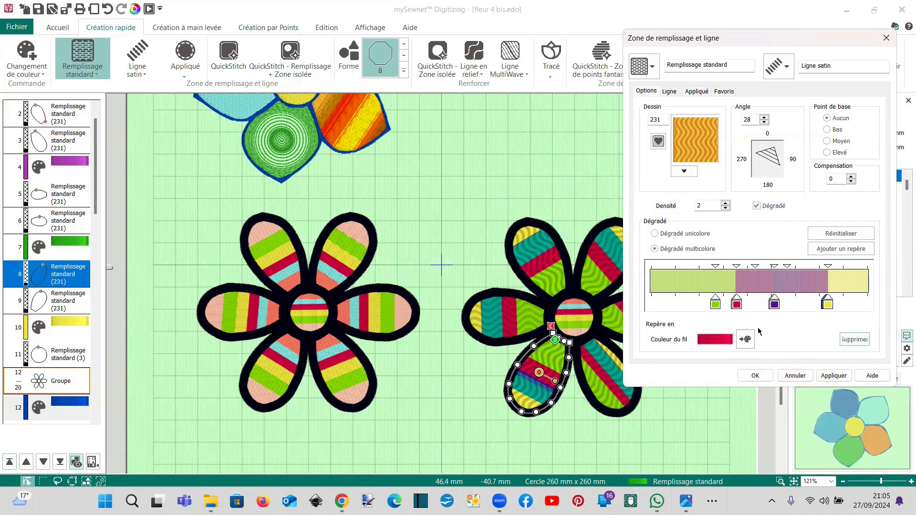
{"action": "left_click", "coordinate": [775, 305]}
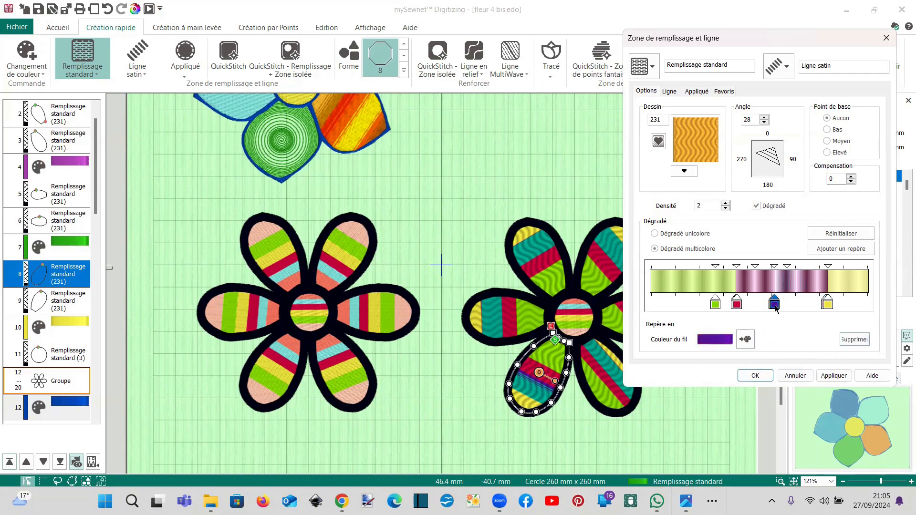
{"action": "left_click", "coordinate": [839, 249]}
{"action": "left_click_drag", "start_coordinate": [775, 309], "coordinate": [834, 306]}
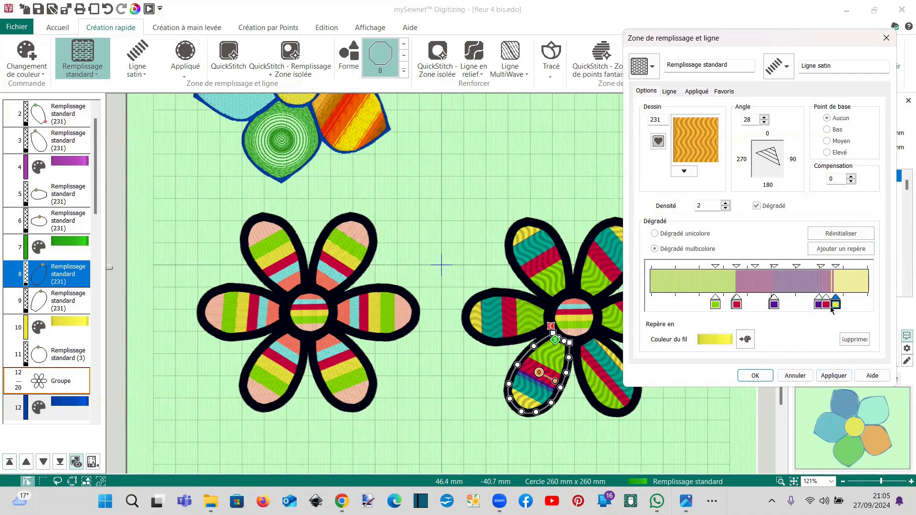
- Delete the extra red marker beside yellow, move the yellow marker up against the second purple one, and apply the gradient to the petal
{"action": "left_click", "coordinate": [824, 306]}
{"action": "left_click", "coordinate": [852, 340]}
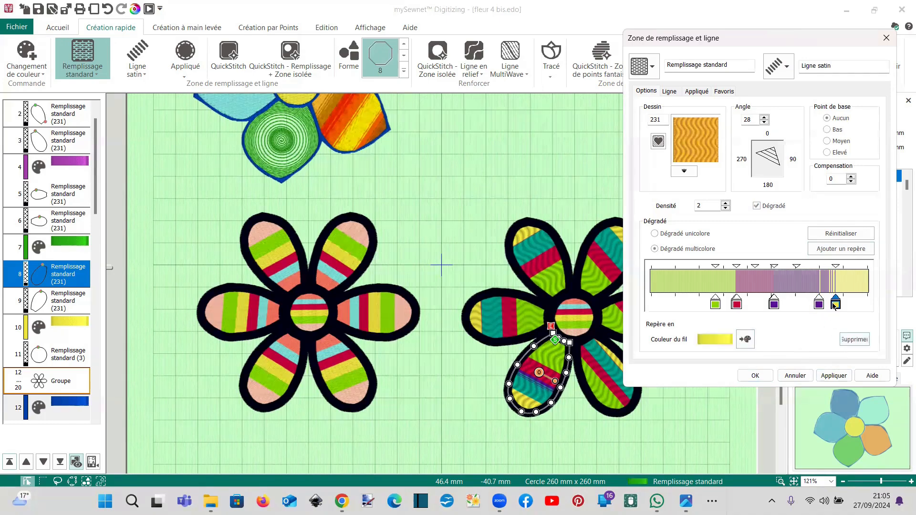
{"action": "left_click_drag", "start_coordinate": [833, 307], "coordinate": [818, 310]}
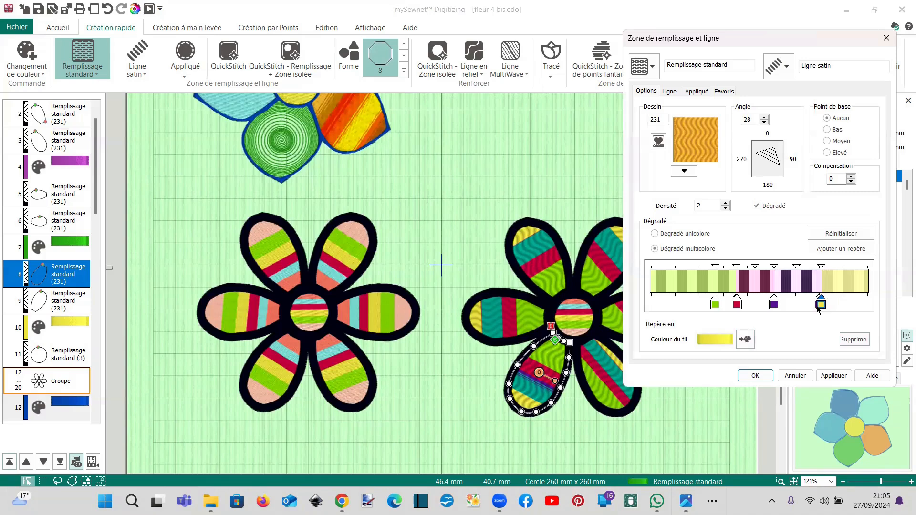
{"action": "left_click", "coordinate": [825, 377]}
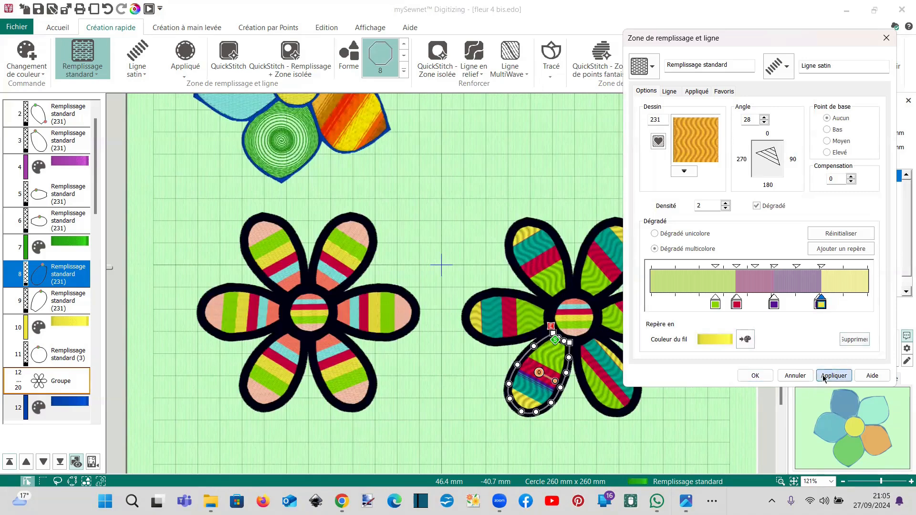
{"action": "left_click", "coordinate": [755, 375]}
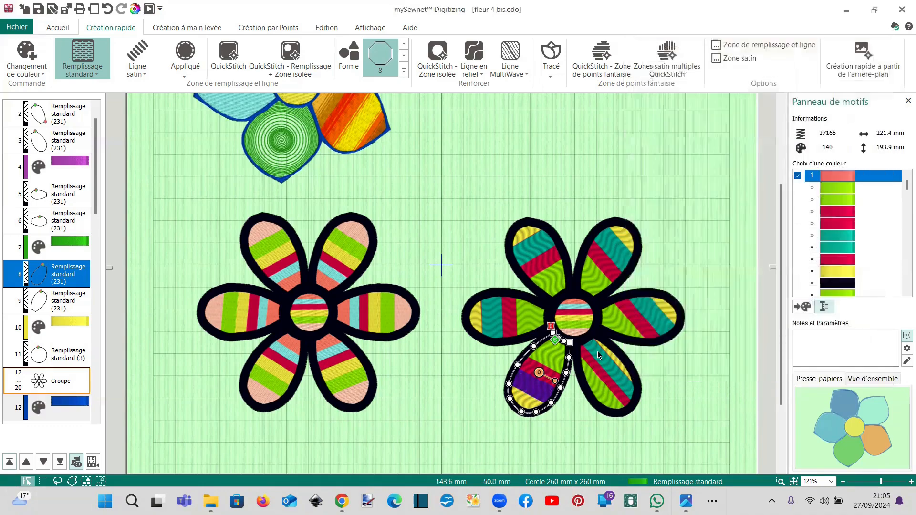
- Save the right flower's lower-left petal options as the favourite standard fill
{"action": "double_click", "coordinate": [555, 355]}
{"action": "left_click", "coordinate": [422, 125]}
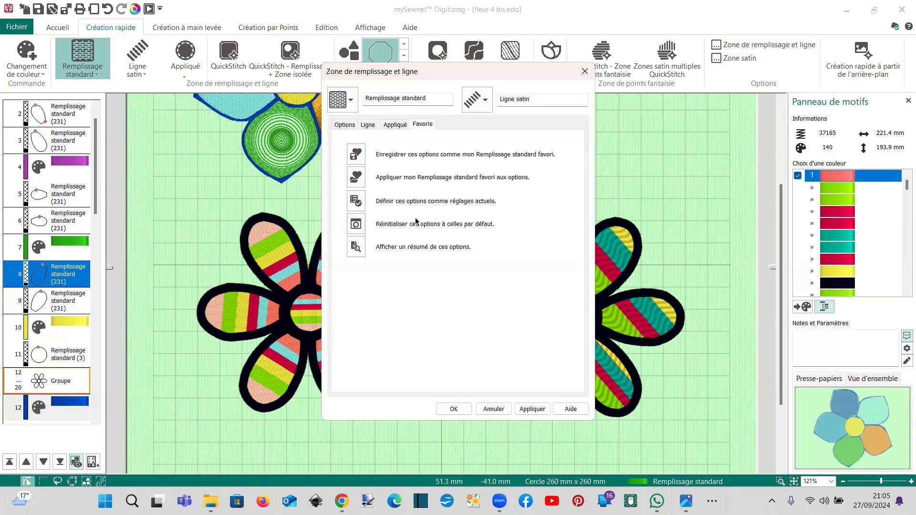
{"action": "left_click", "coordinate": [458, 403]}
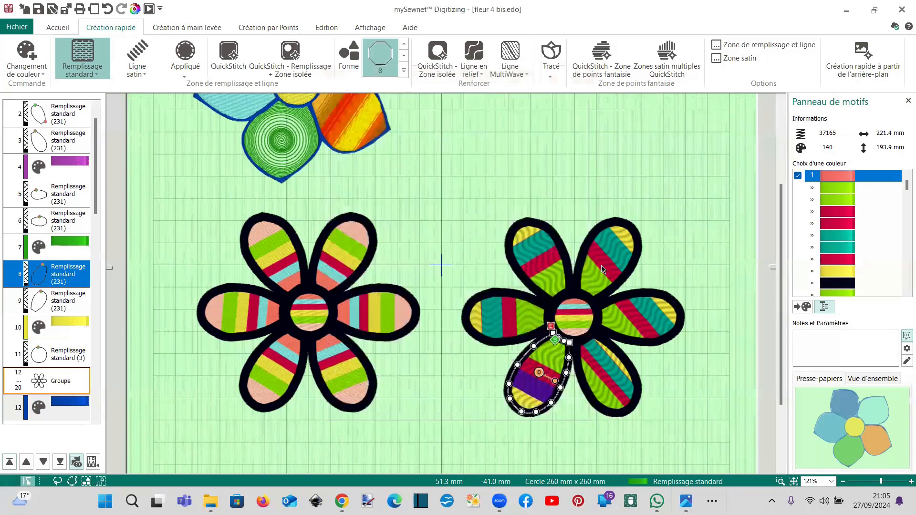
- Apply the favourite standard fill options to the upper-right petal of the right flower
{"action": "double_click", "coordinate": [603, 269]}
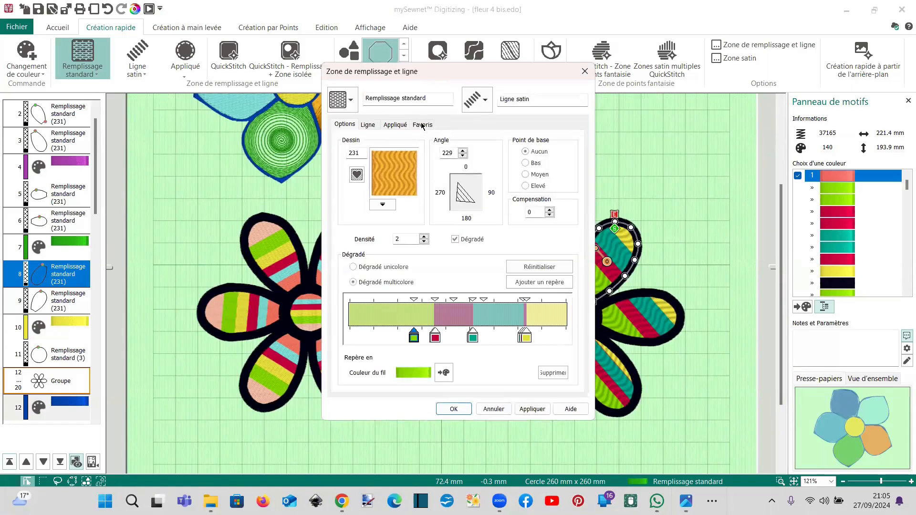
{"action": "left_click", "coordinate": [422, 124]}
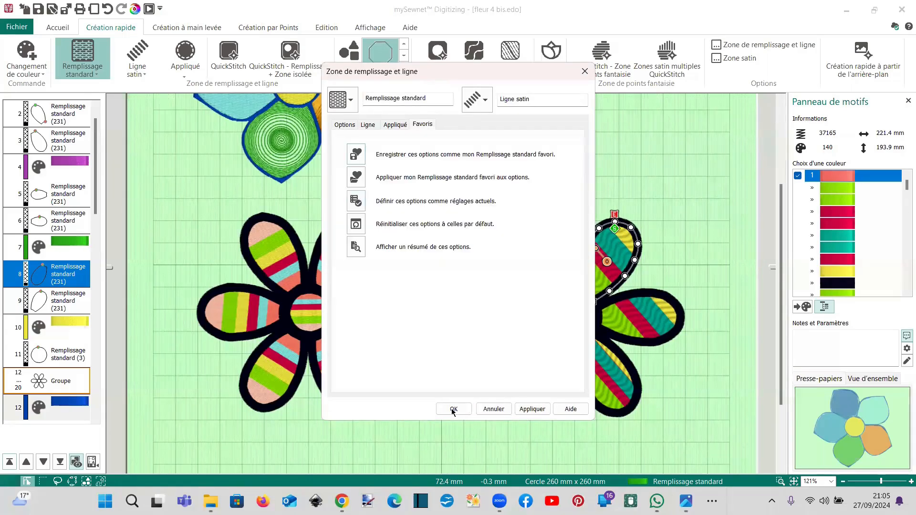
{"action": "left_click", "coordinate": [453, 409]}
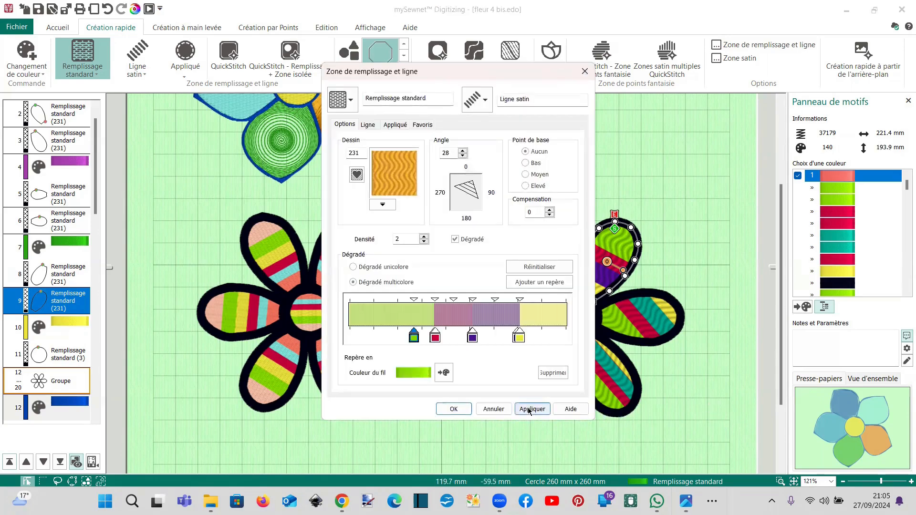
{"action": "left_click", "coordinate": [529, 410]}
{"action": "left_click", "coordinate": [455, 411]}
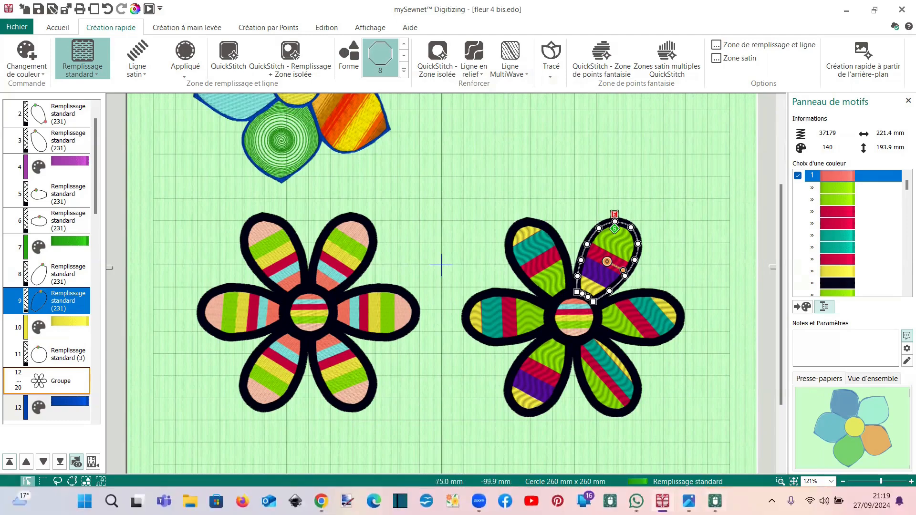
- Switch to mySewnet Embroidery and examine the striped fills of the cats and the petal fills of both flowers up close
{"action": "mouse_move", "coordinate": [715, 500]}
{"action": "left_click", "coordinate": [701, 454]}
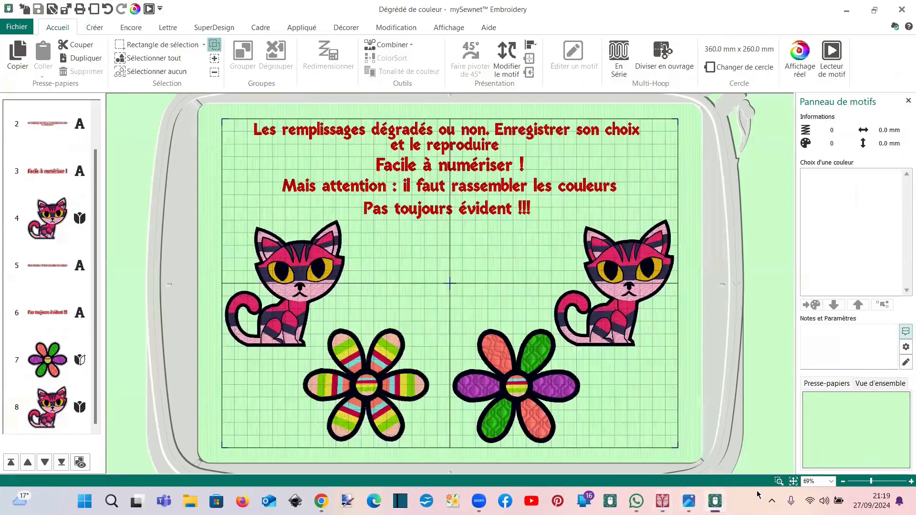
{"action": "left_click", "coordinate": [779, 481]}
{"action": "left_click_drag", "start_coordinate": [547, 325], "coordinate": [695, 385]}
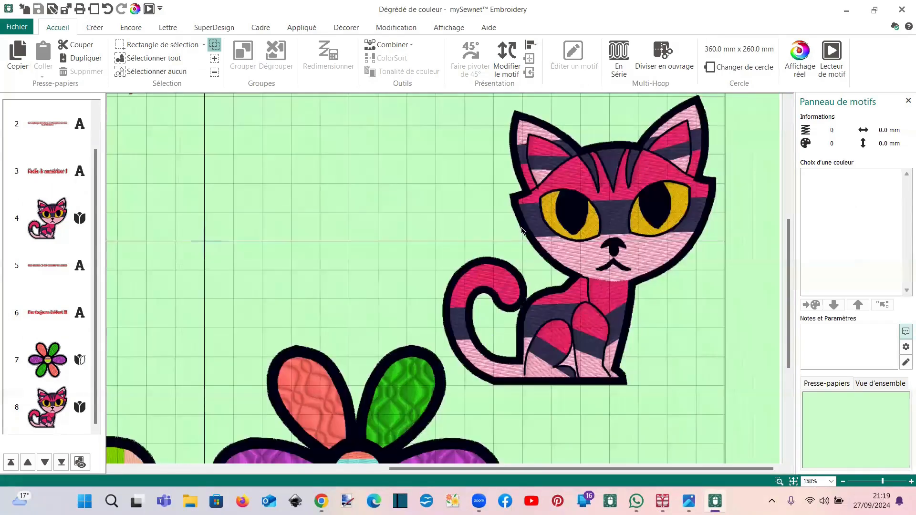
{"action": "scroll", "coordinate": [525, 224], "scroll_direction": "down", "scroll_amount": 1}
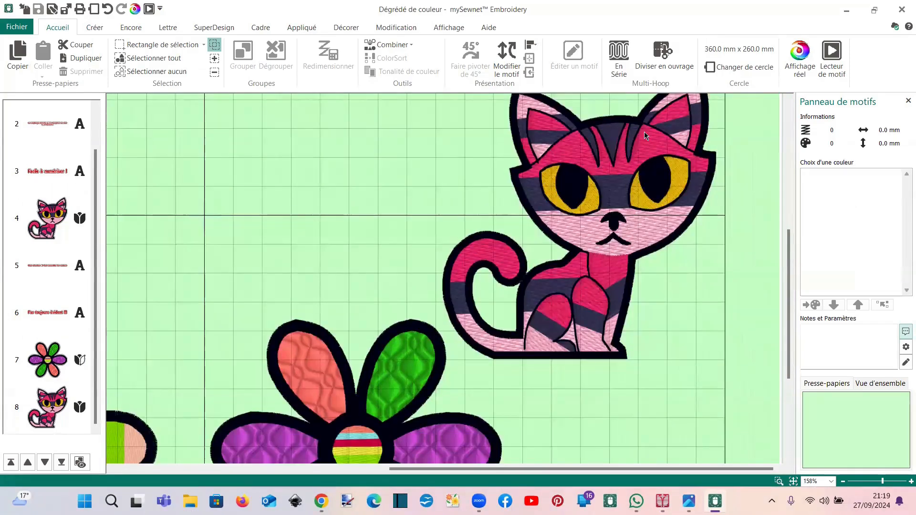
{"action": "scroll", "coordinate": [402, 316], "scroll_direction": "down", "scroll_amount": 2}
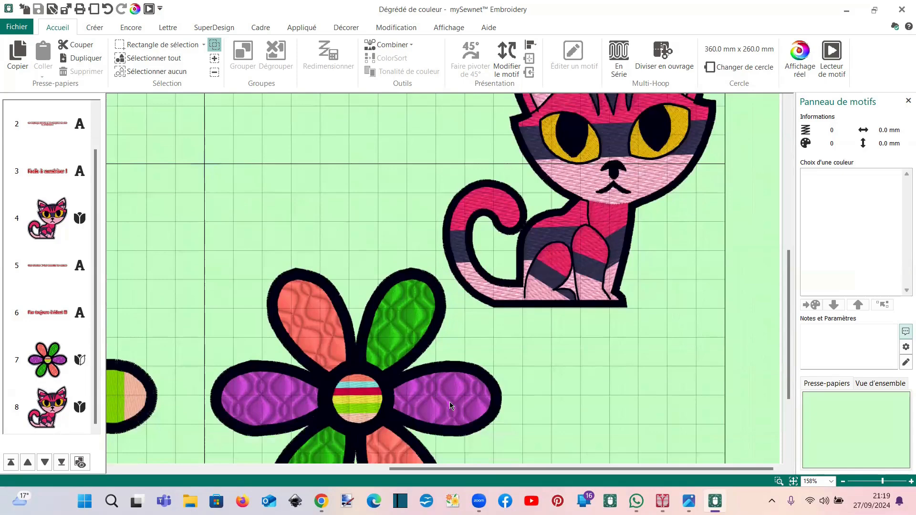
{"action": "left_click_drag", "start_coordinate": [493, 476], "coordinate": [302, 475]}
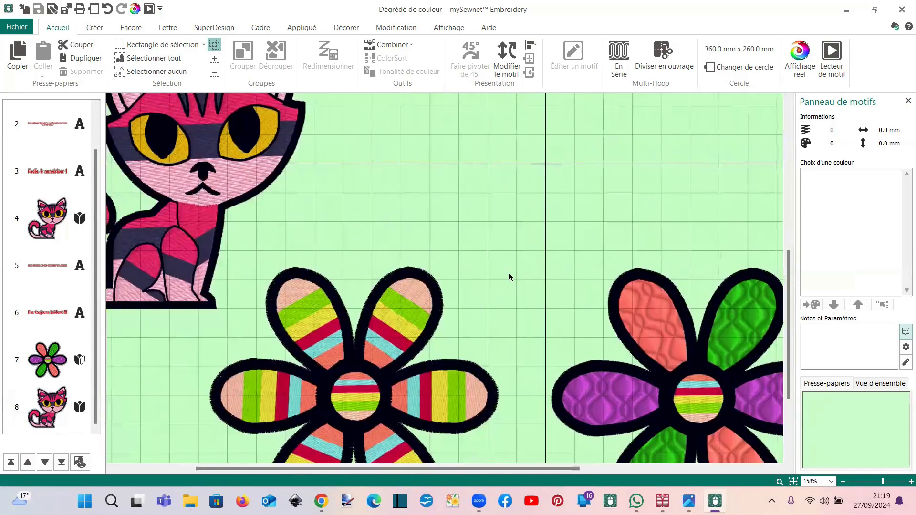
{"action": "scroll", "coordinate": [510, 268], "scroll_direction": "down", "scroll_amount": 1}
{"action": "scroll", "coordinate": [510, 266], "scroll_direction": "down", "scroll_amount": 1}
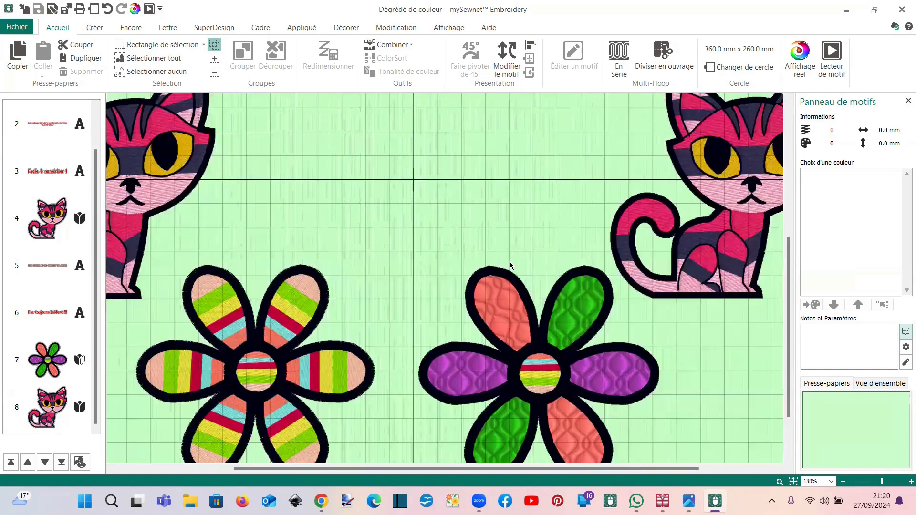
{"action": "scroll", "coordinate": [509, 267], "scroll_direction": "down", "scroll_amount": 1}
{"action": "scroll", "coordinate": [640, 471], "scroll_direction": "down", "scroll_amount": 1}
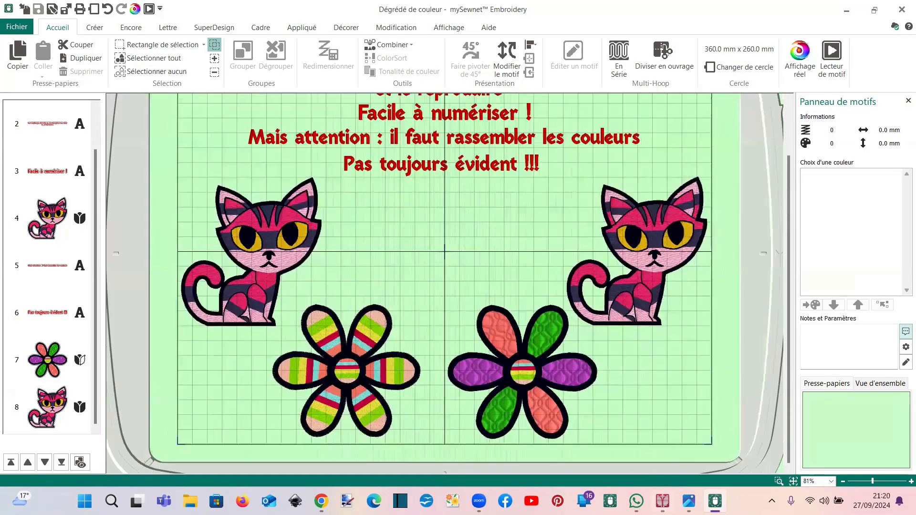
- Switch back to mySewnet Digitizing and delete the yellow colour change, item 19, from the left flower's group
{"action": "mouse_move", "coordinate": [667, 496]}
{"action": "left_click", "coordinate": [661, 441]}
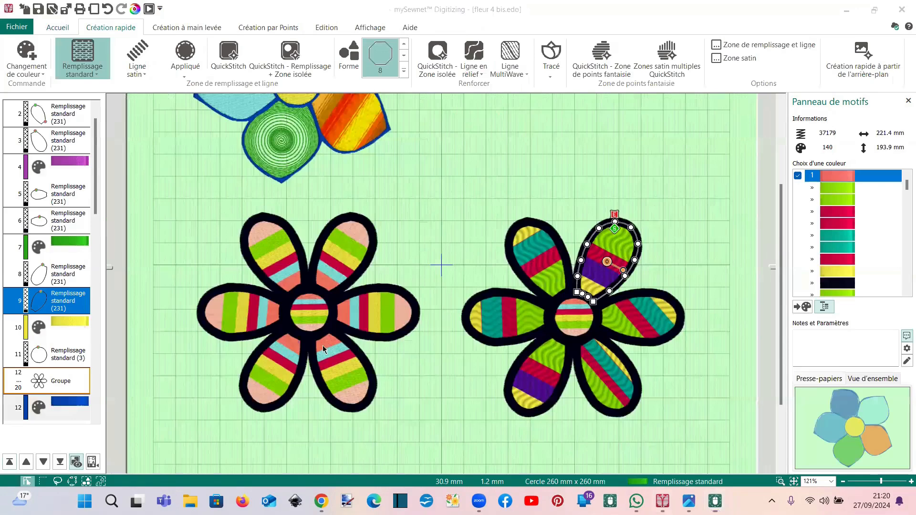
{"action": "left_click", "coordinate": [293, 323]}
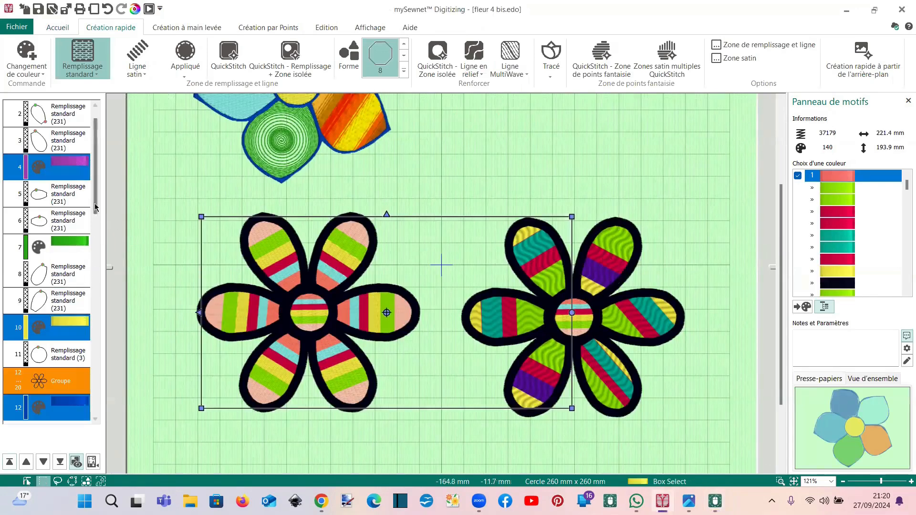
{"action": "scroll", "coordinate": [98, 205], "scroll_direction": "down", "scroll_amount": 4}
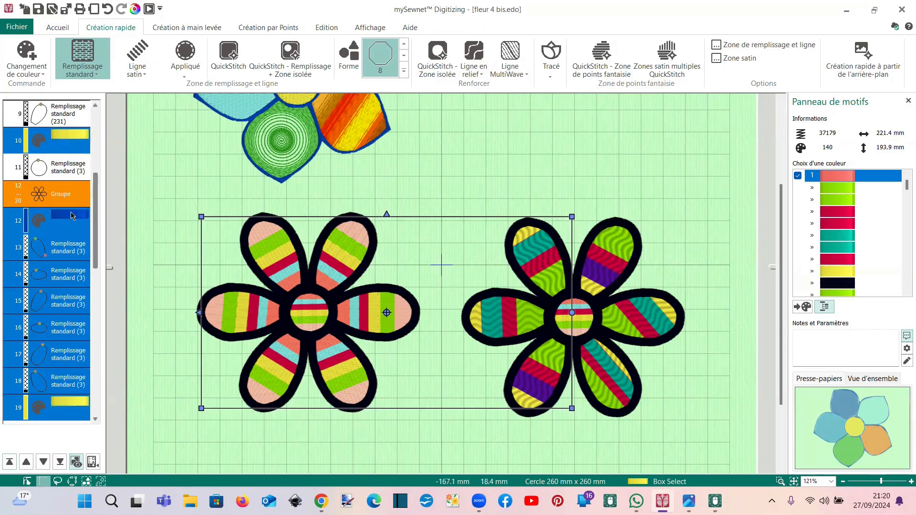
{"action": "left_click", "coordinate": [64, 198]}
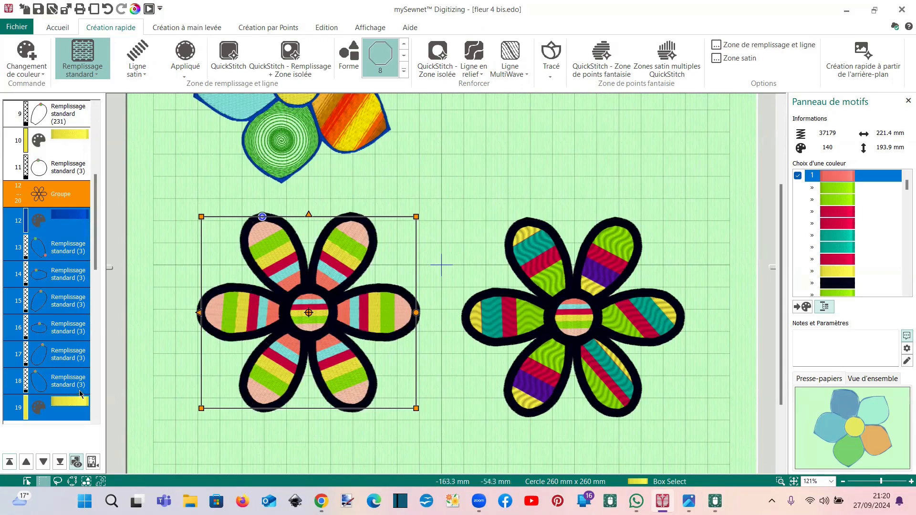
{"action": "left_click", "coordinate": [82, 408]}
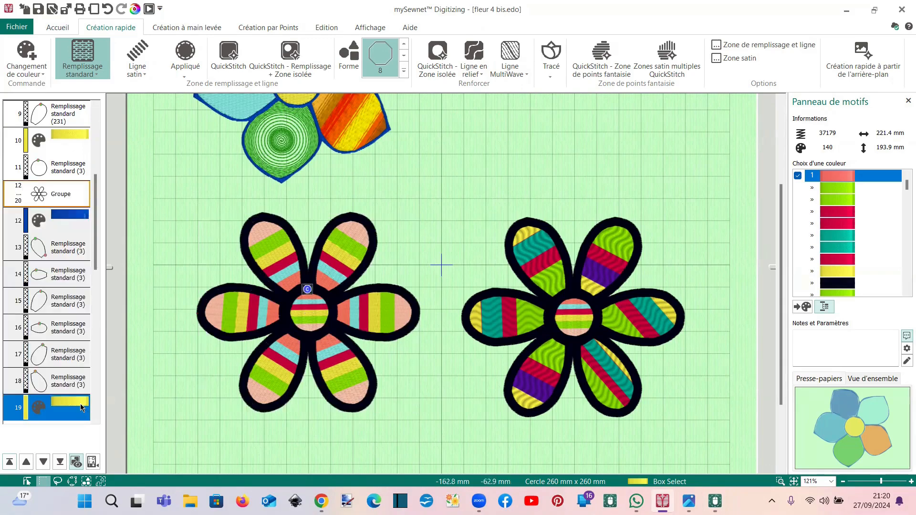
{"action": "key", "text": "Delete"}
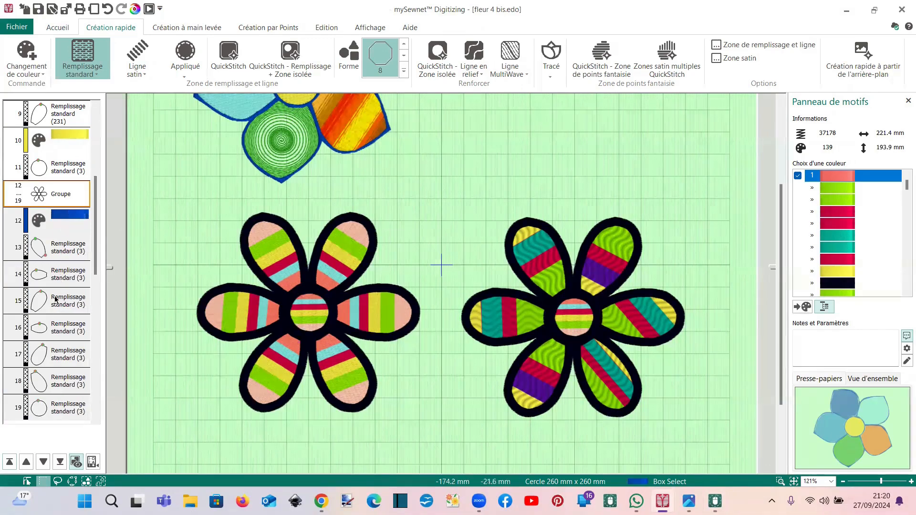
- Copy the left striped flower's group, items 12 to 19, to the clipboard
{"action": "left_click", "coordinate": [62, 200]}
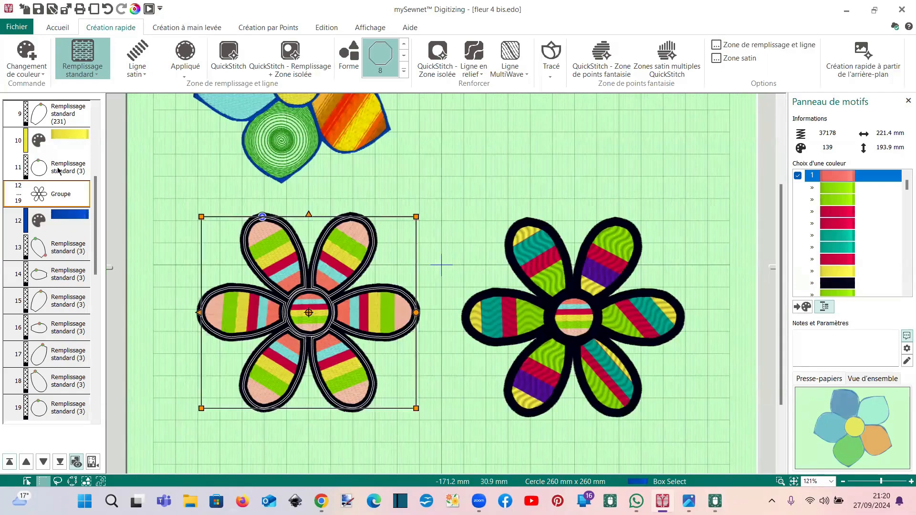
{"action": "left_click", "coordinate": [17, 27]}
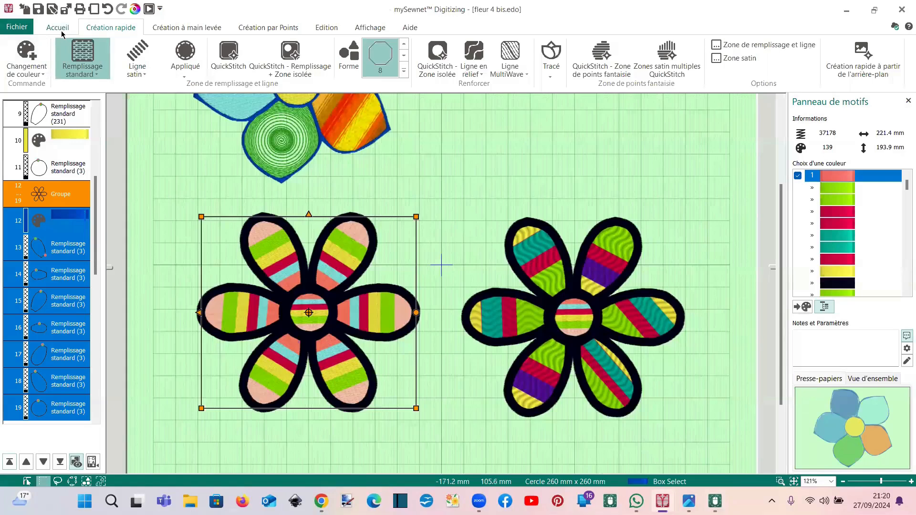
{"action": "left_click", "coordinate": [61, 30]}
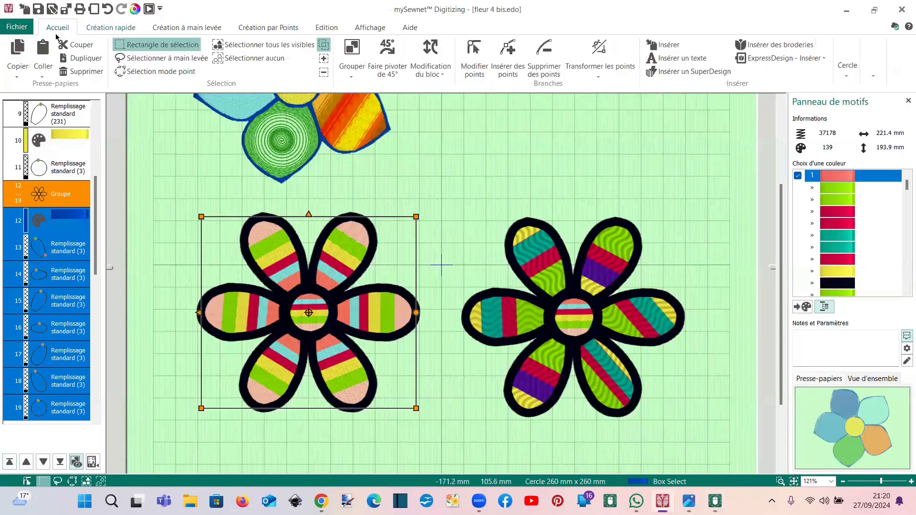
{"action": "left_click", "coordinate": [20, 52]}
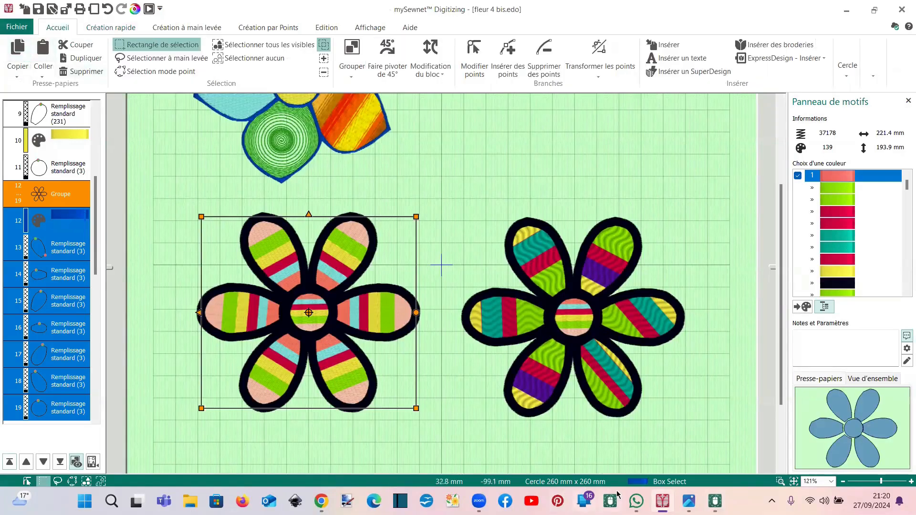
{"action": "mouse_move", "coordinate": [663, 501]}
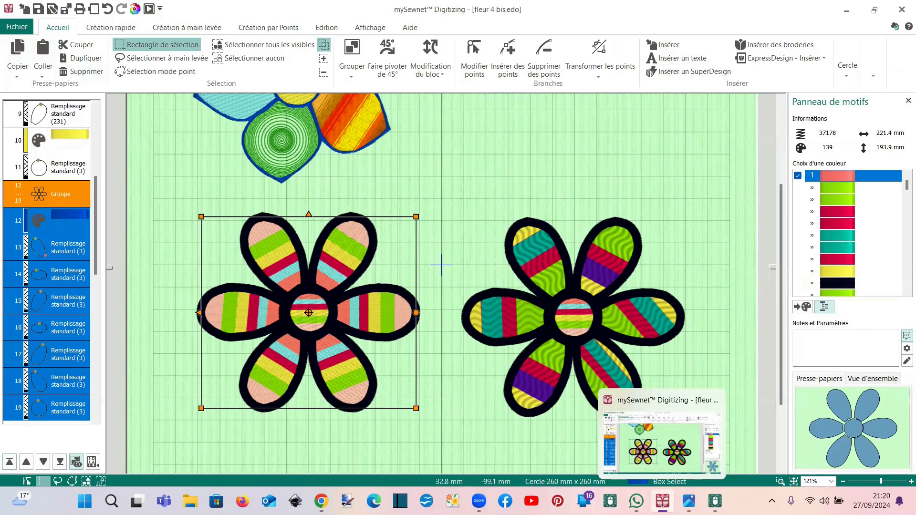
- Open a new blank design window without using the ExpressDesign Wizard and paste the copied flower into it
{"action": "left_click", "coordinate": [24, 27]}
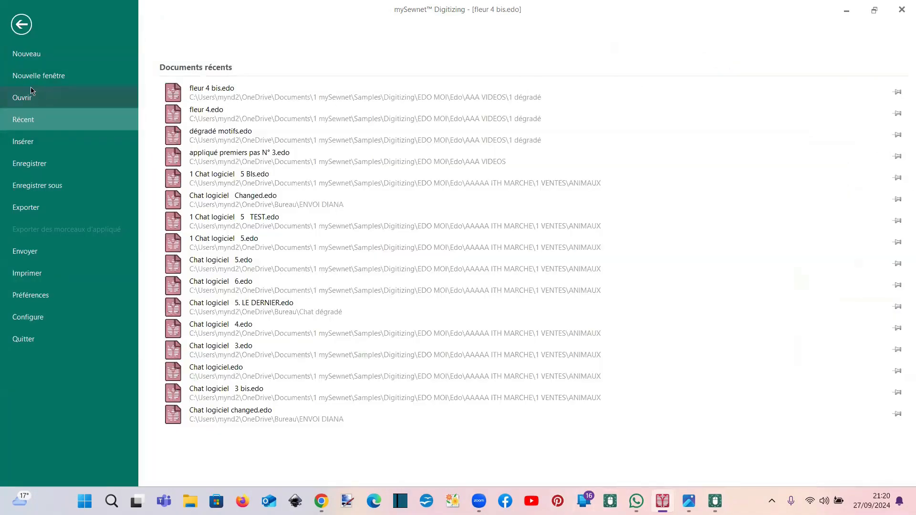
{"action": "left_click", "coordinate": [27, 78]}
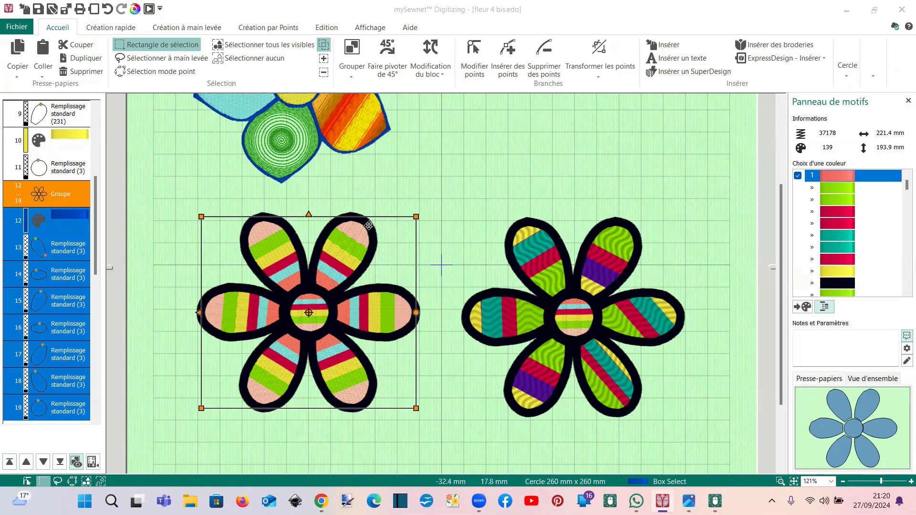
{"action": "key", "text": "ctrl+n"}
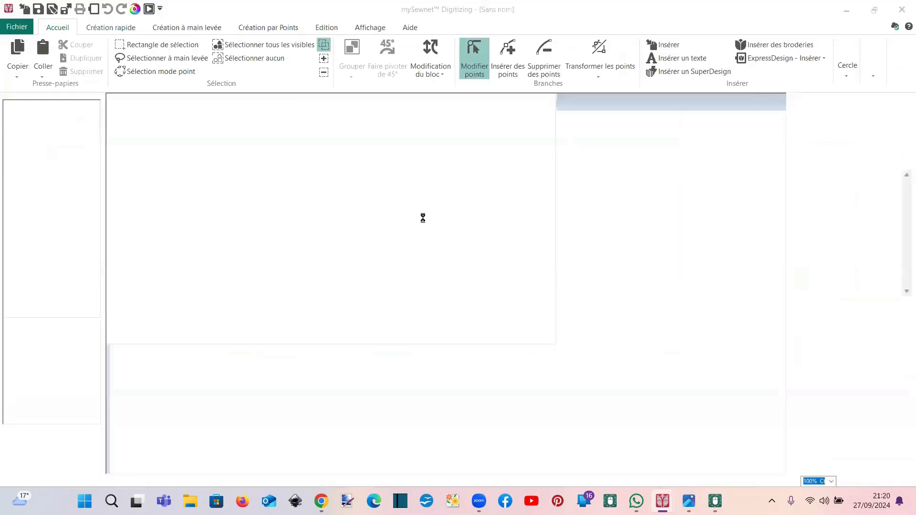
{"action": "left_click", "coordinate": [711, 383]}
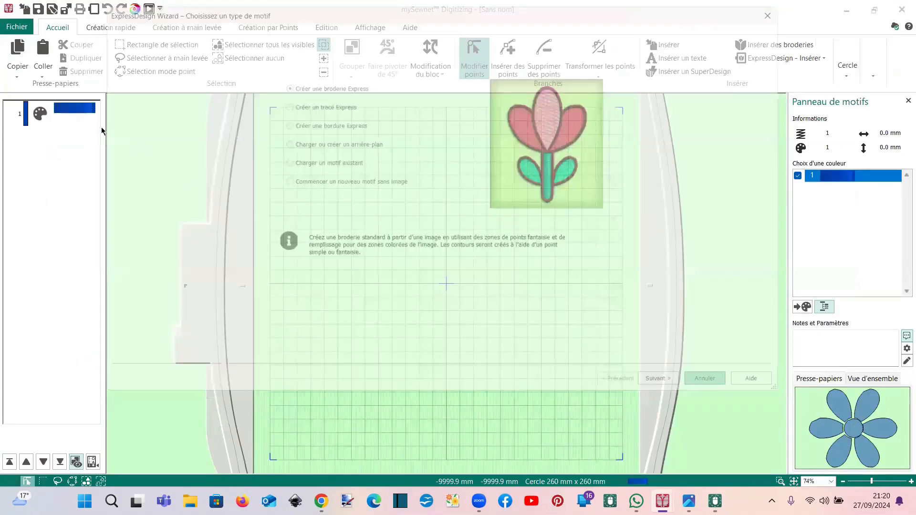
{"action": "key", "text": "ctrl+v"}
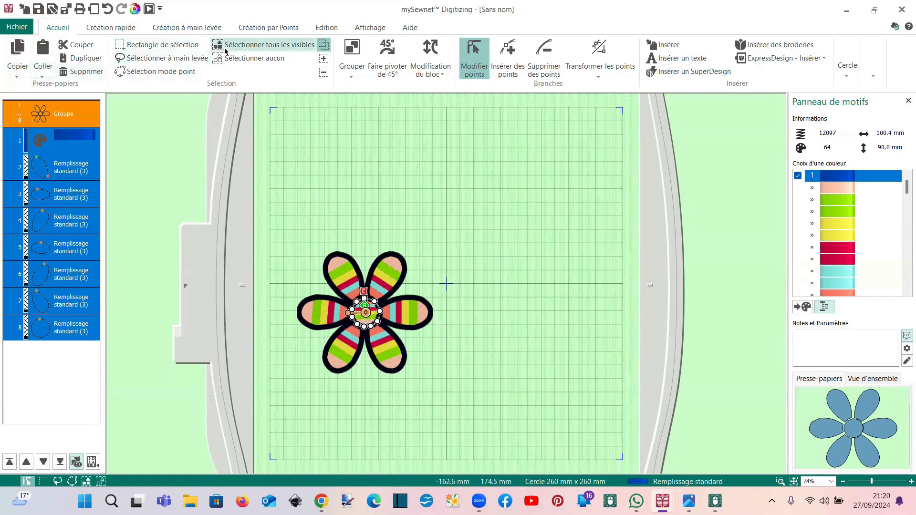
- Select everything visible in the new design and copy the flower for use in mySewnet Embroidery
{"action": "left_click", "coordinate": [265, 45]}
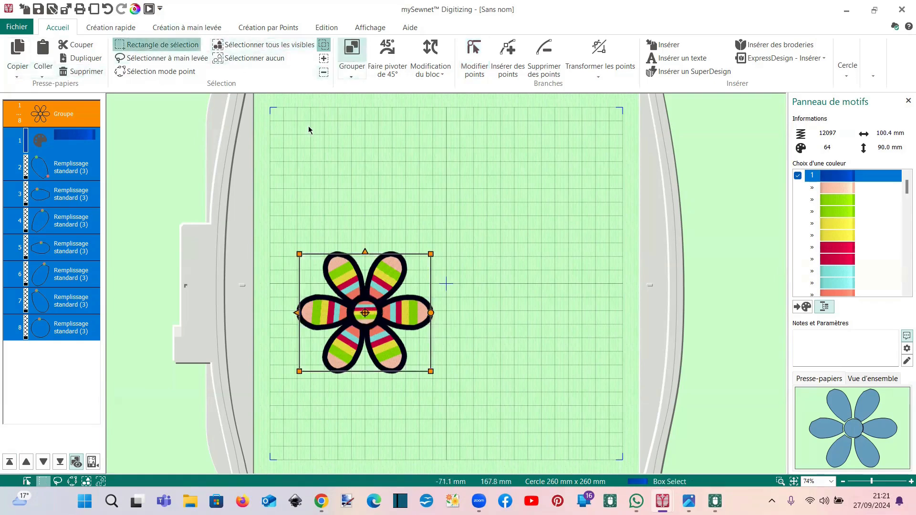
{"action": "left_click", "coordinate": [18, 77]}
{"action": "left_click", "coordinate": [21, 105]}
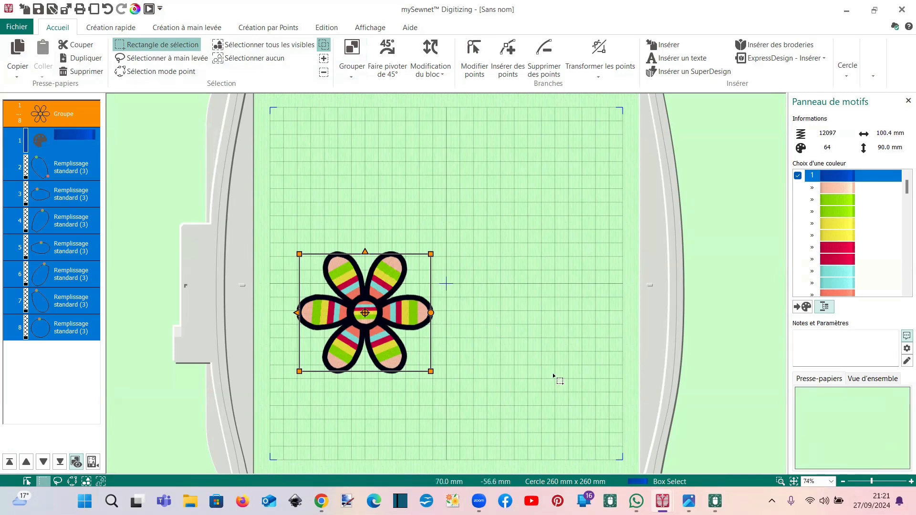
- Switch to mySewnet Embroidery, start a new empty project in its own window and paste the flower
{"action": "mouse_move", "coordinate": [709, 499]}
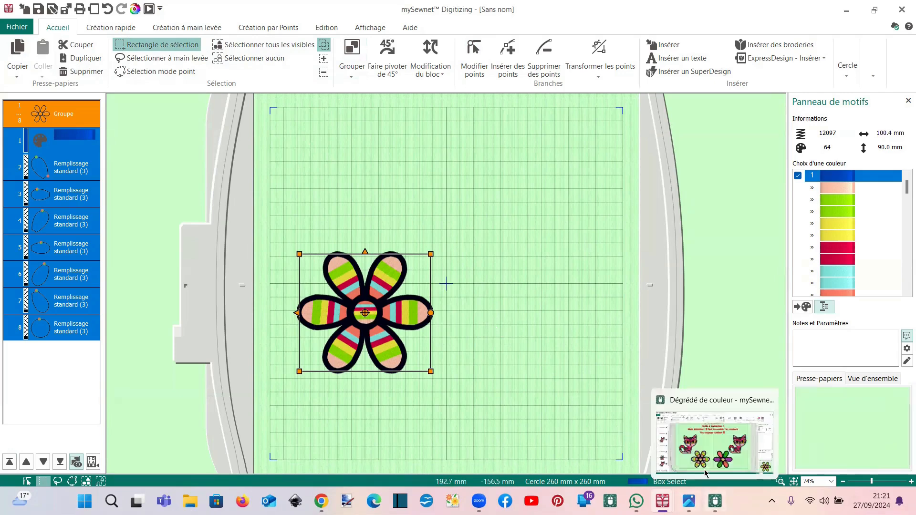
{"action": "left_click", "coordinate": [714, 439]}
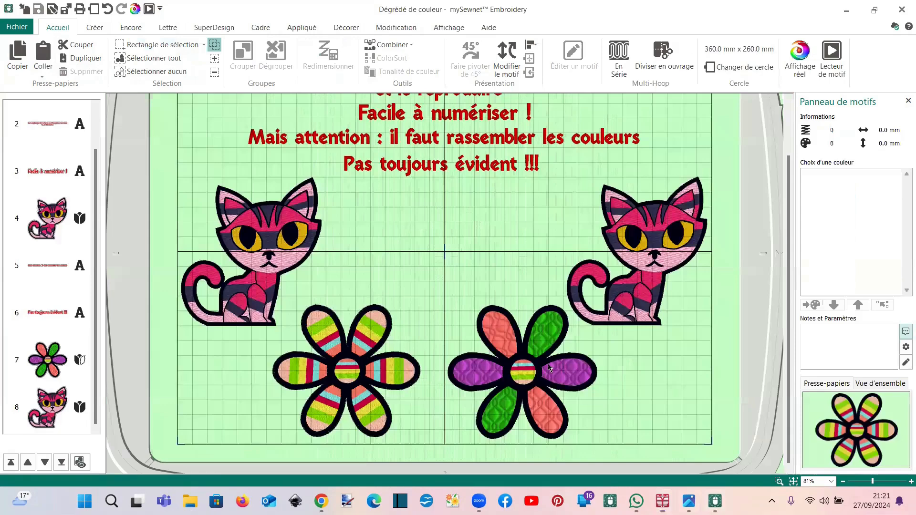
{"action": "left_click", "coordinate": [17, 27]}
{"action": "key", "text": "Escape"}
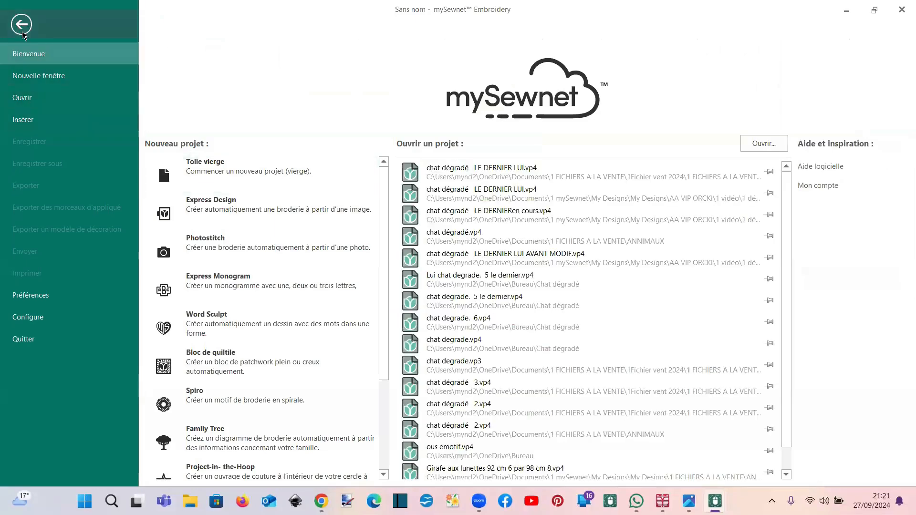
{"action": "left_click", "coordinate": [20, 30]}
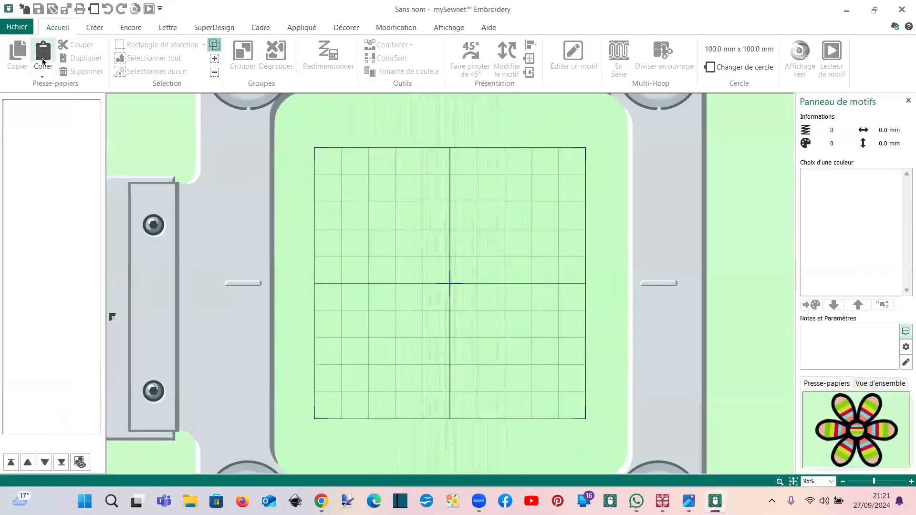
{"action": "left_click", "coordinate": [43, 52]}
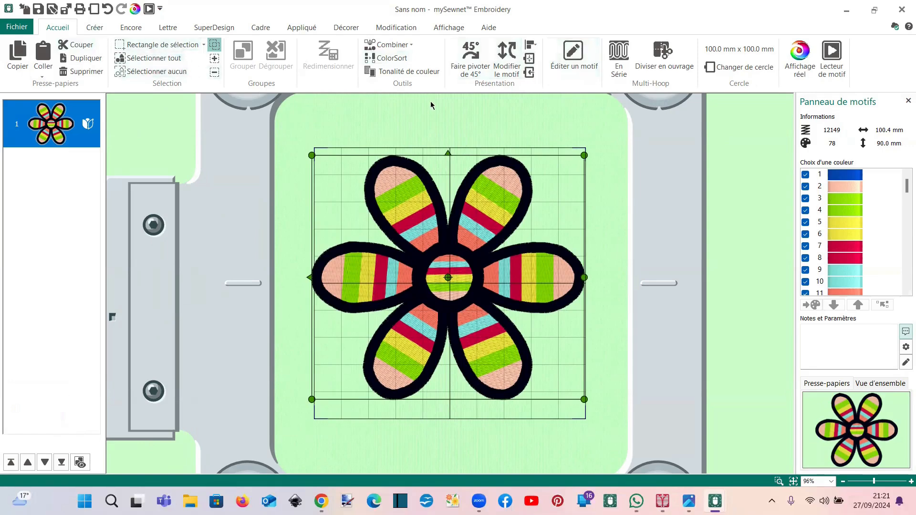
- Centre the flower in the 100 x 100 mm hoop and scale it proportionally to 99 percent
{"action": "left_click", "coordinate": [528, 62]}
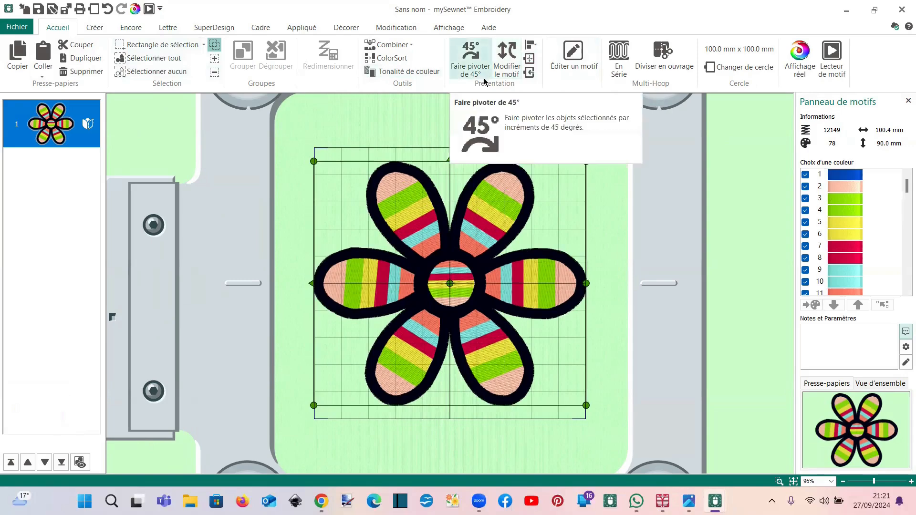
{"action": "left_click", "coordinate": [506, 72]}
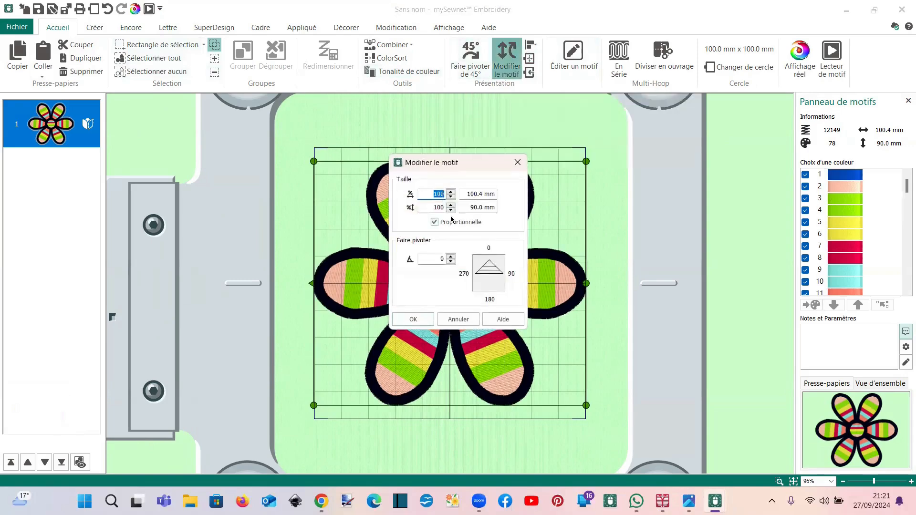
{"action": "type", "text": "99"}
{"action": "left_click", "coordinate": [413, 319]}
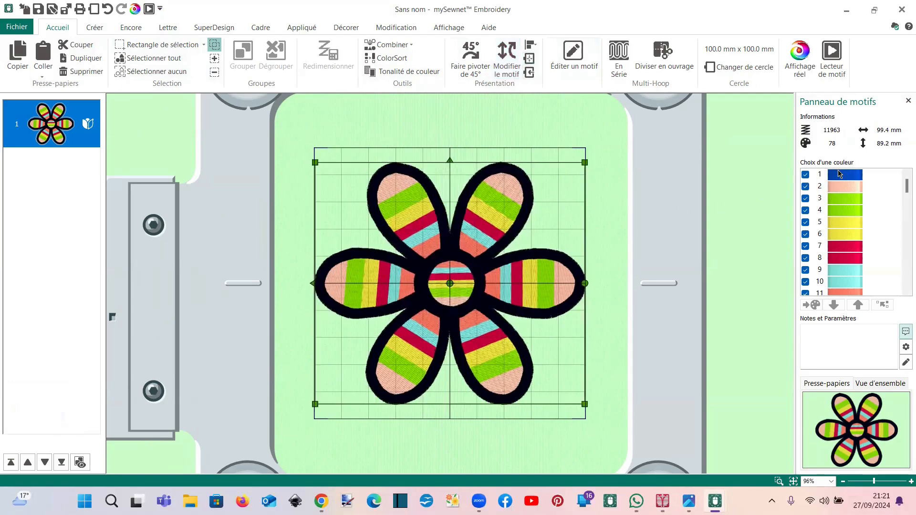
- Review the flower's list of thread colours and fix the design as stitches
{"action": "mouse_move", "coordinate": [839, 178]}
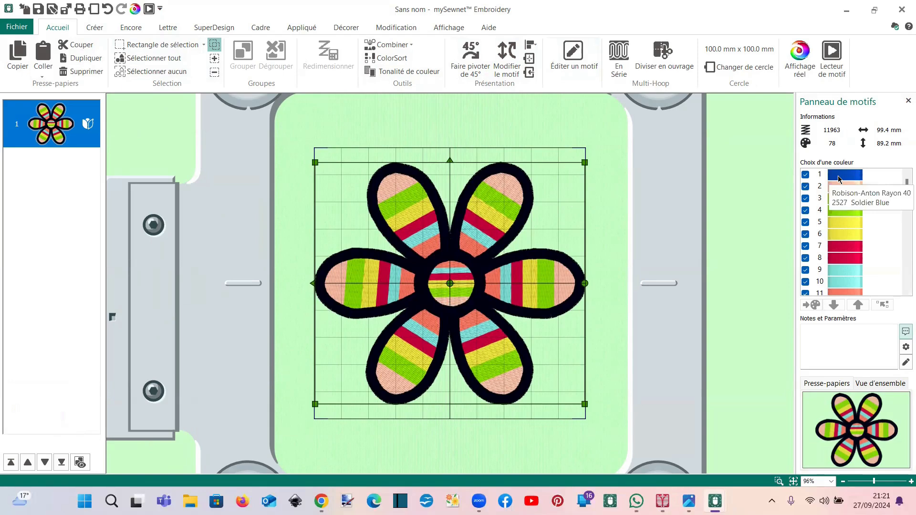
{"action": "scroll", "coordinate": [846, 237], "scroll_direction": "down", "scroll_amount": 5}
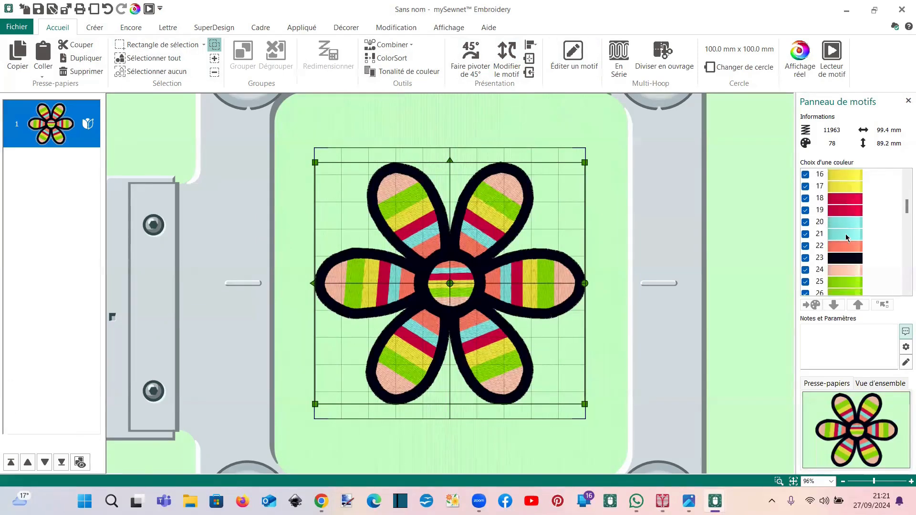
{"action": "scroll", "coordinate": [846, 236], "scroll_direction": "up", "scroll_amount": 5}
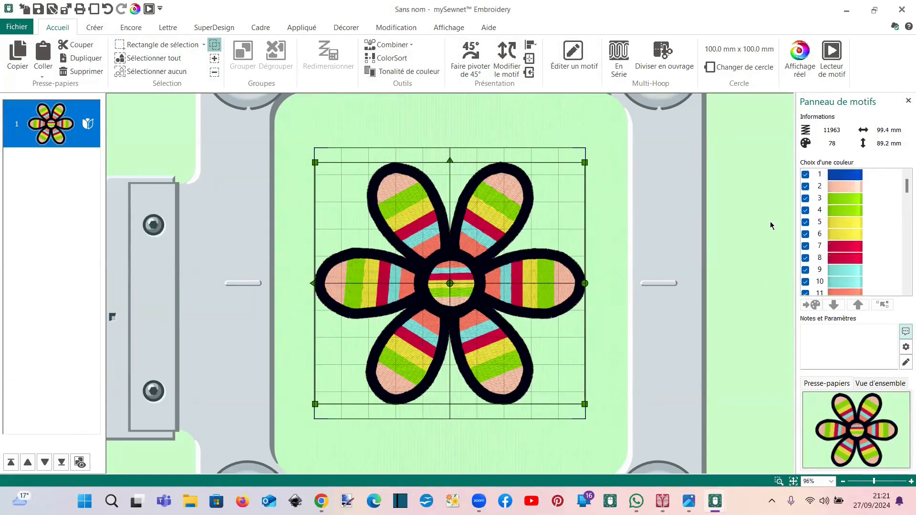
{"action": "scroll", "coordinate": [835, 205], "scroll_direction": "down", "scroll_amount": 5}
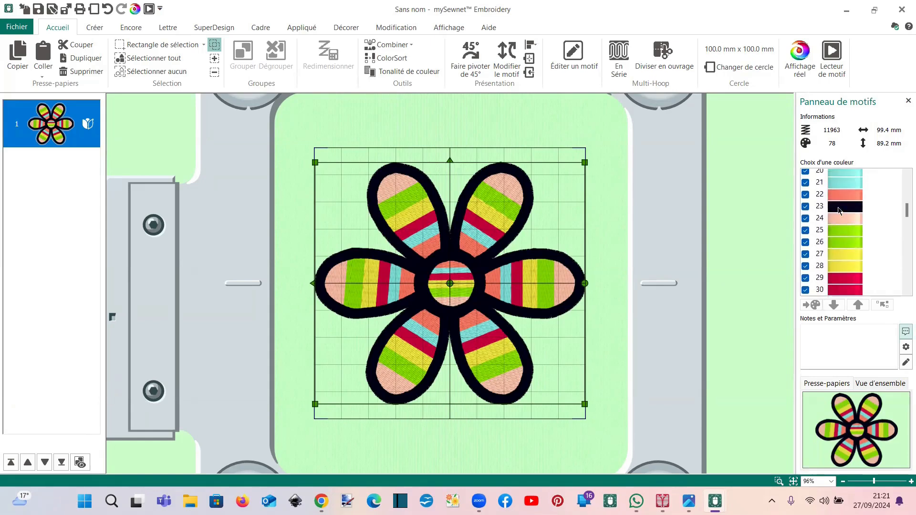
{"action": "scroll", "coordinate": [839, 212], "scroll_direction": "up", "scroll_amount": 5}
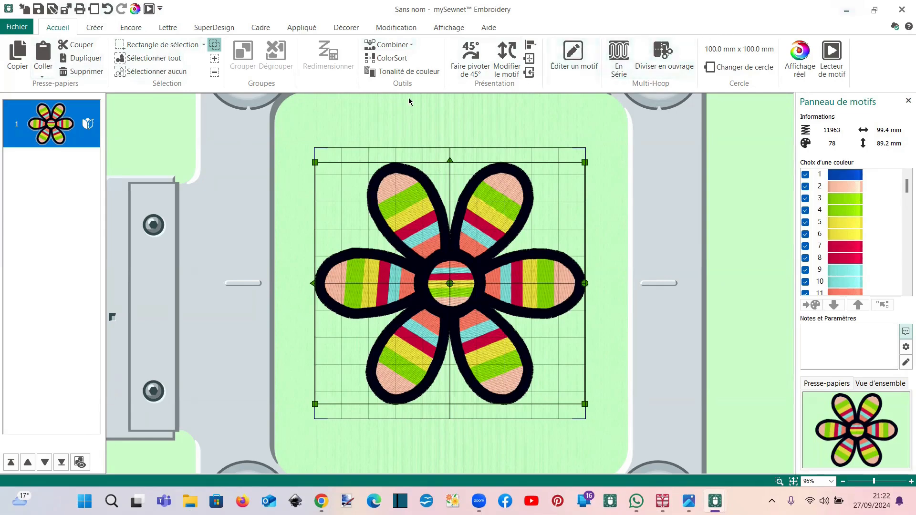
{"action": "left_click", "coordinate": [390, 45]}
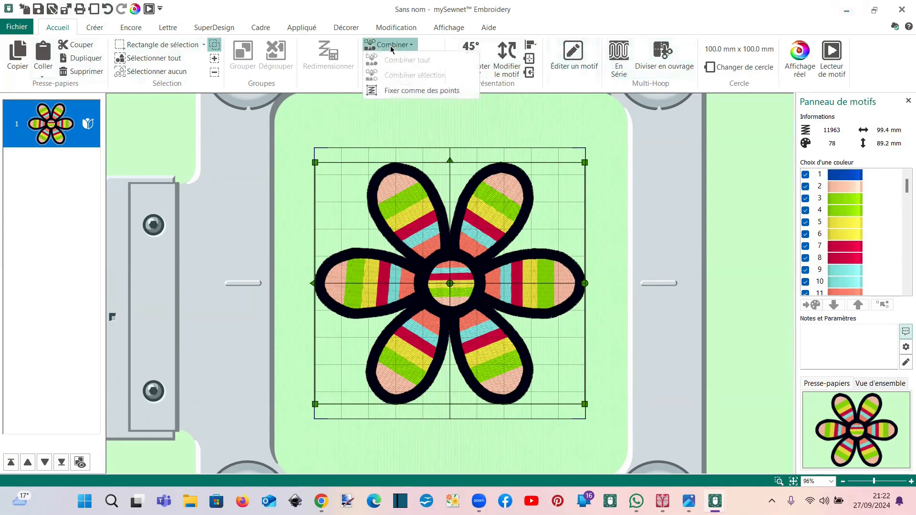
{"action": "left_click", "coordinate": [397, 91]}
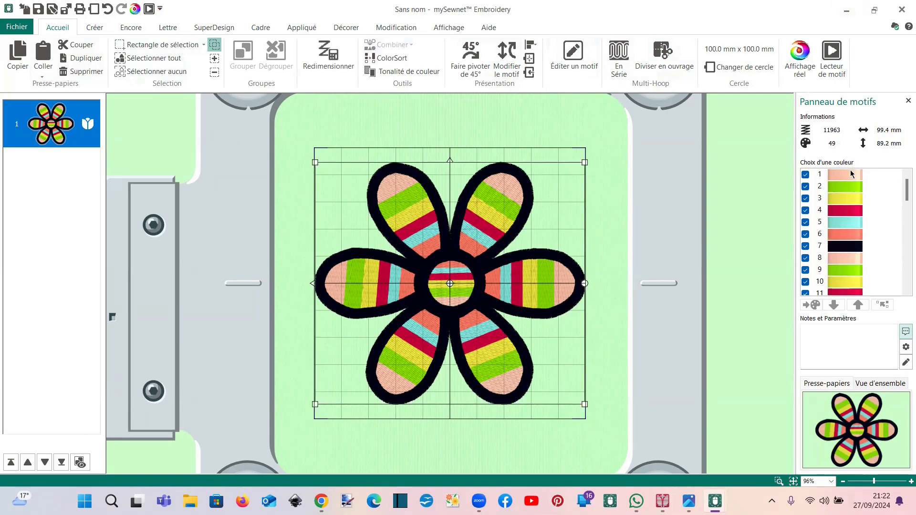
- Merge the flower's repeated thread colours with ColorSort and open the design in mySewnet Stitch Editor
{"action": "left_click", "coordinate": [393, 59]}
{"action": "right_click", "coordinate": [446, 231]}
{"action": "left_click", "coordinate": [474, 256]}
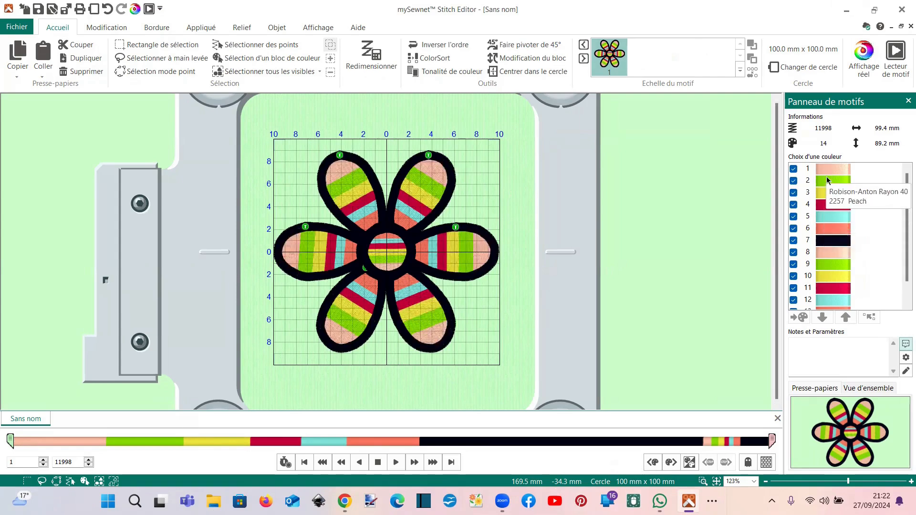
- Move the second peach colour block, number 8, up the colour order to position 2, directly below the first peach
{"action": "left_click", "coordinate": [831, 252]}
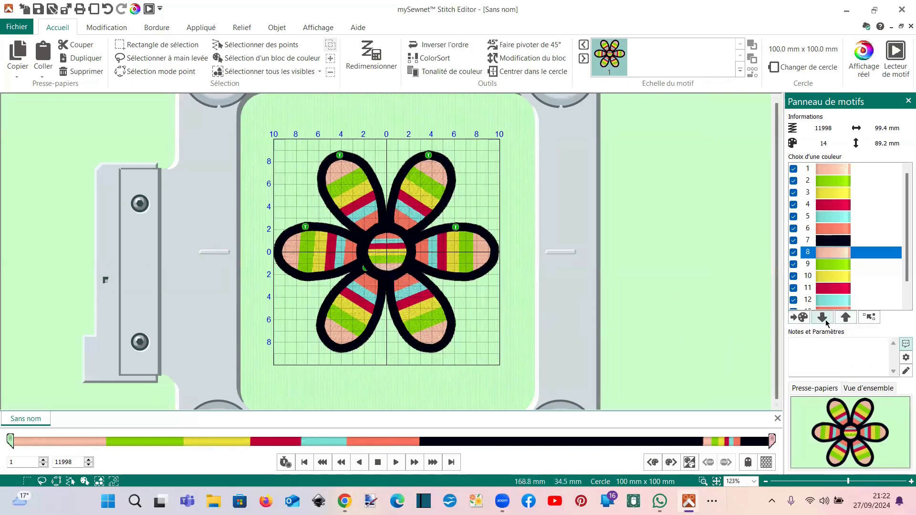
{"action": "left_click", "coordinate": [844, 319]}
{"action": "left_click", "coordinate": [845, 318]}
{"action": "left_click", "coordinate": [844, 318]}
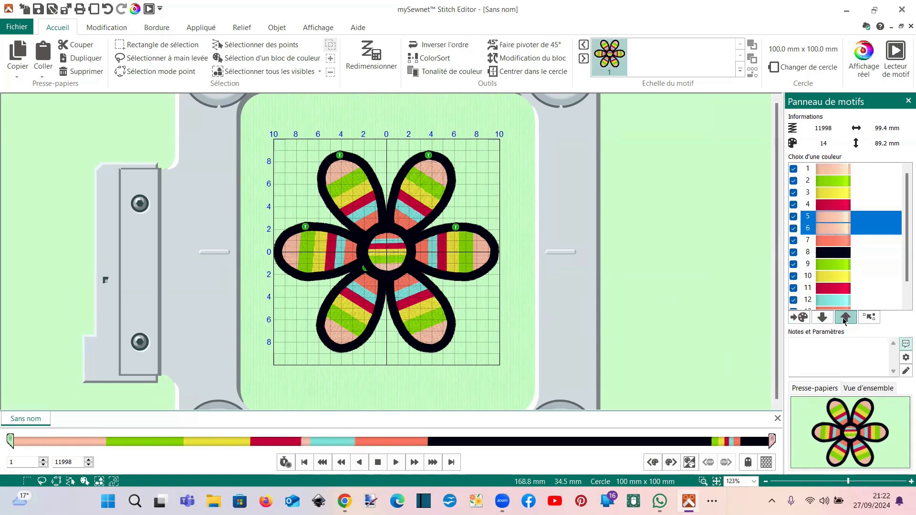
{"action": "left_click", "coordinate": [845, 318]}
{"action": "left_click", "coordinate": [844, 318]}
{"action": "left_click", "coordinate": [845, 318]}
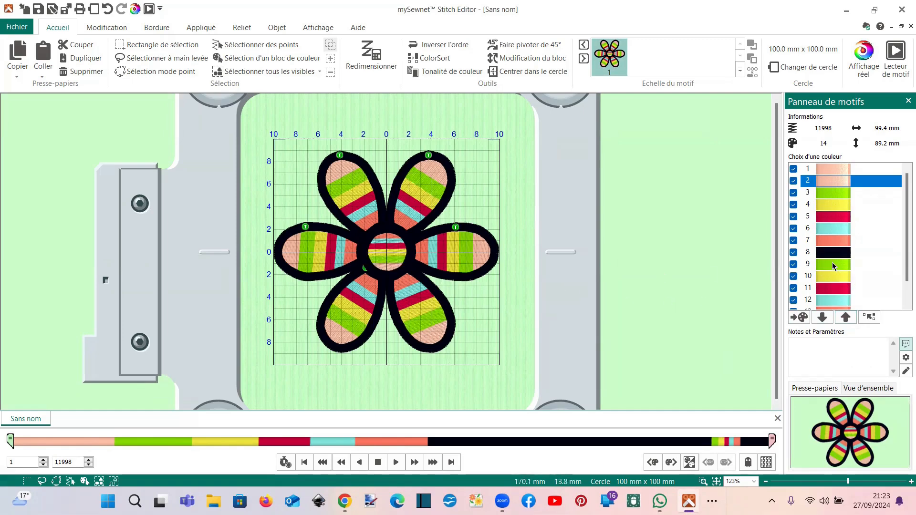
- Move the flower centre's green colour block, number 9, up to position 4, directly below the first green
{"action": "left_click", "coordinate": [834, 265]}
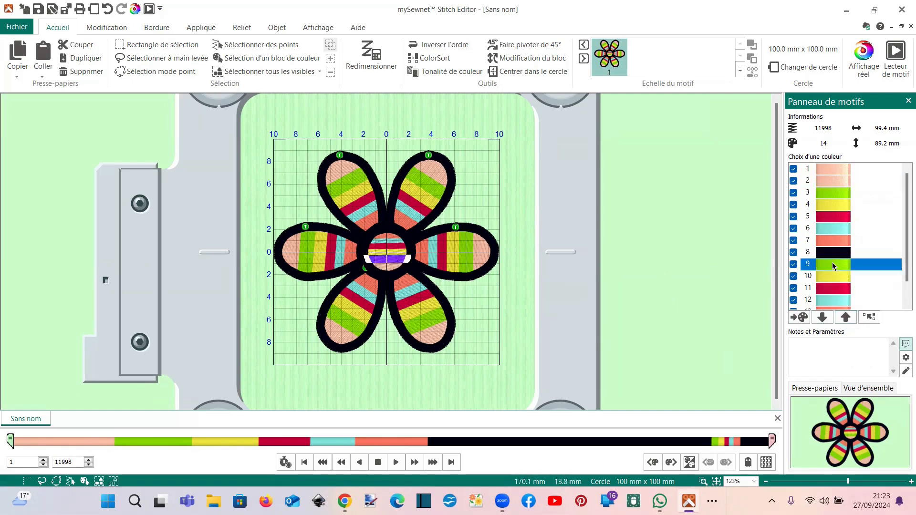
{"action": "left_click", "coordinate": [842, 319]}
{"action": "left_click", "coordinate": [843, 319]}
{"action": "left_click", "coordinate": [843, 319]}
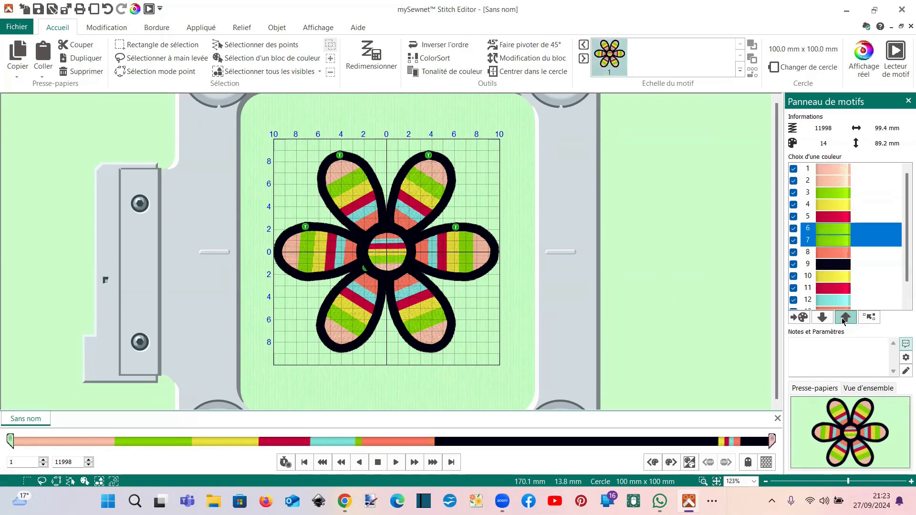
{"action": "left_click", "coordinate": [844, 319]}
{"action": "left_click", "coordinate": [844, 318]}
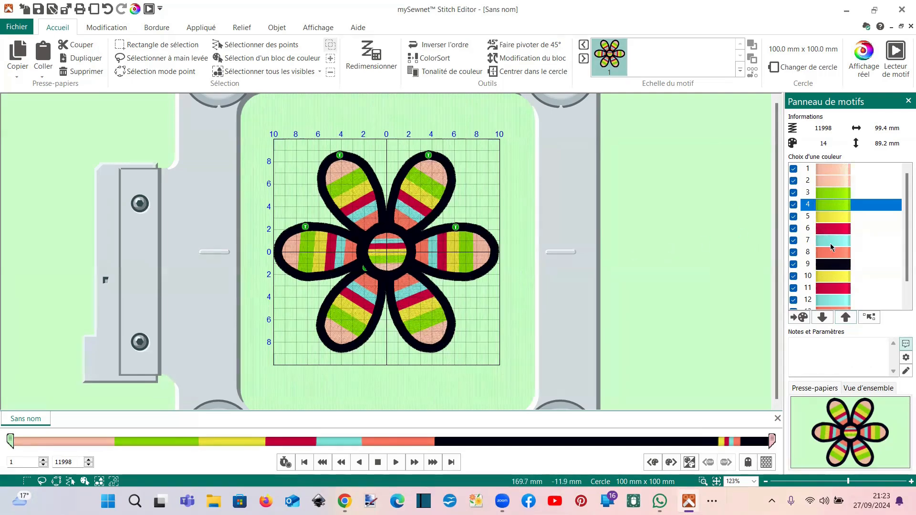
- Move the second yellow colour block, number 10, up the colour order to position 6, directly below the first yellow
{"action": "left_click", "coordinate": [835, 277]}
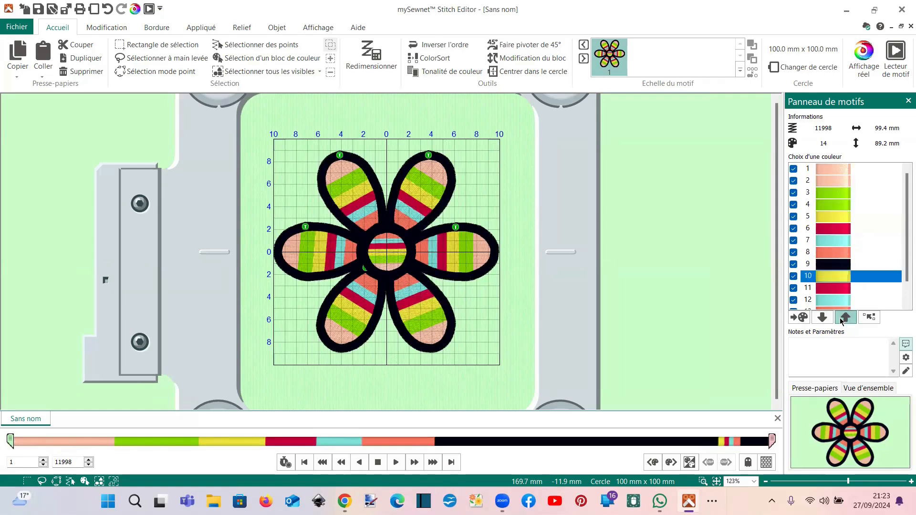
{"action": "left_click", "coordinate": [843, 318]}
{"action": "left_click", "coordinate": [842, 320]}
{"action": "left_click", "coordinate": [842, 319]}
{"action": "left_click", "coordinate": [843, 319]}
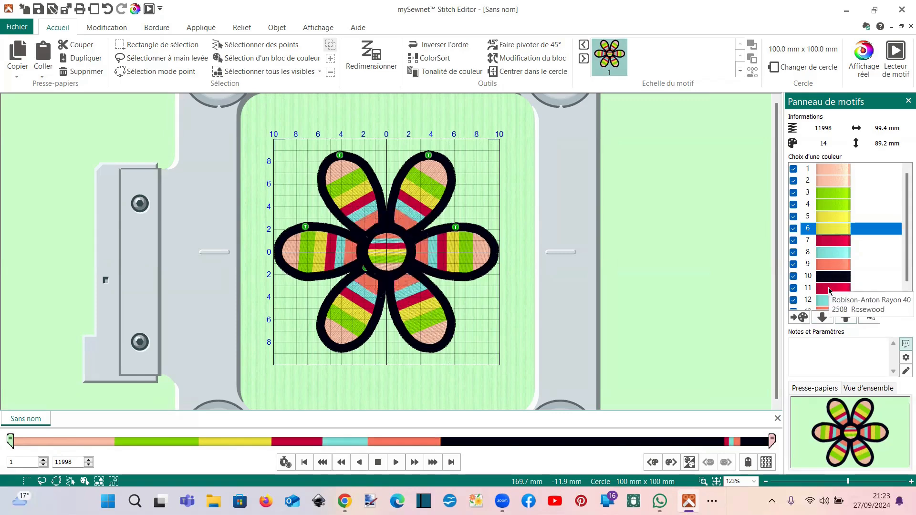
- Move the second red colour block, number 11, up the colour order to position 8, directly below the first red
{"action": "left_click", "coordinate": [835, 288]}
{"action": "left_click", "coordinate": [841, 322]}
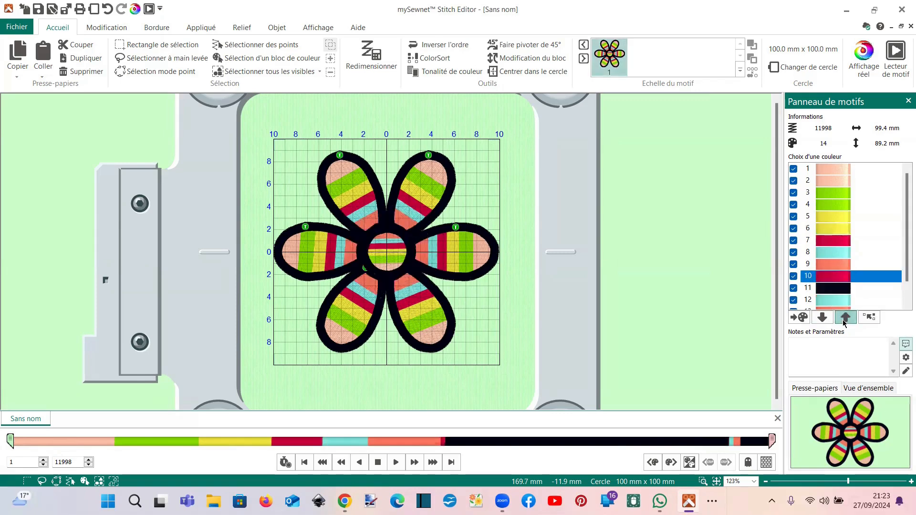
{"action": "left_click", "coordinate": [841, 321]}
{"action": "left_click", "coordinate": [841, 321]}
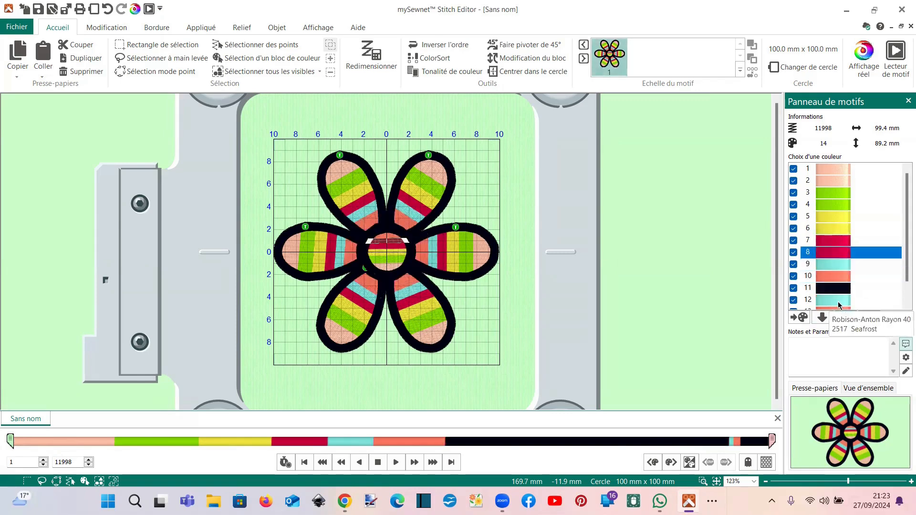
- Move the second turquoise colour block, number 12, up to position 10, directly below the first turquoise
{"action": "left_click", "coordinate": [842, 303]}
{"action": "left_click", "coordinate": [846, 321]}
{"action": "left_click", "coordinate": [846, 321]}
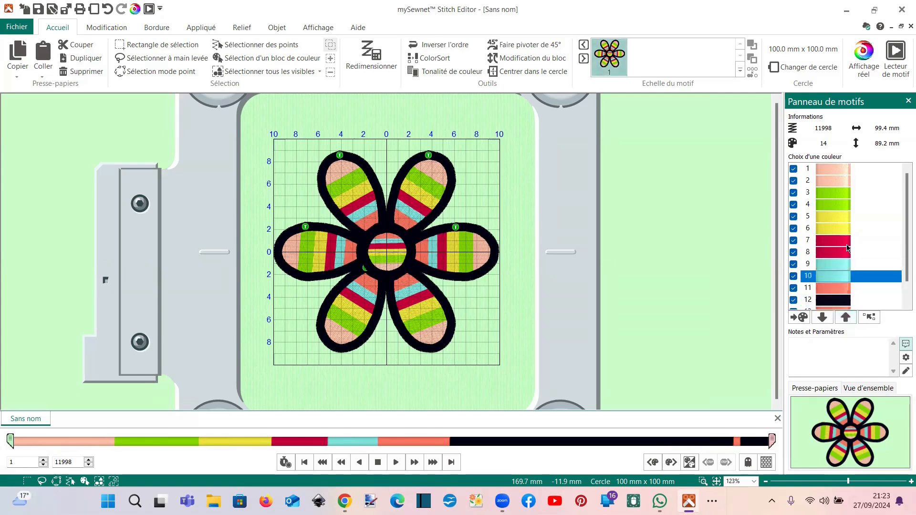
- Move the second coral block, number 13, up beside the other coral and merge the repeated colours with ColorSort
{"action": "scroll", "coordinate": [843, 249], "scroll_direction": "down", "scroll_amount": 1}
{"action": "left_click", "coordinate": [840, 288]}
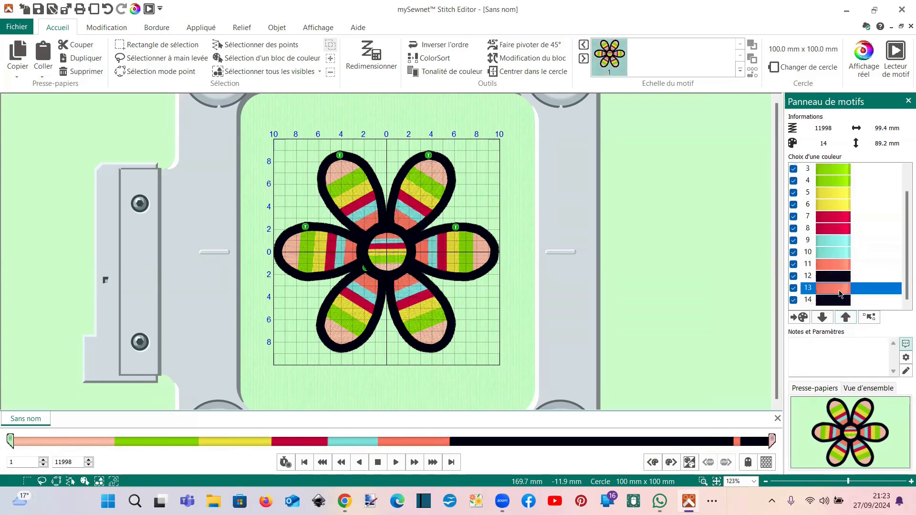
{"action": "left_click", "coordinate": [844, 317]}
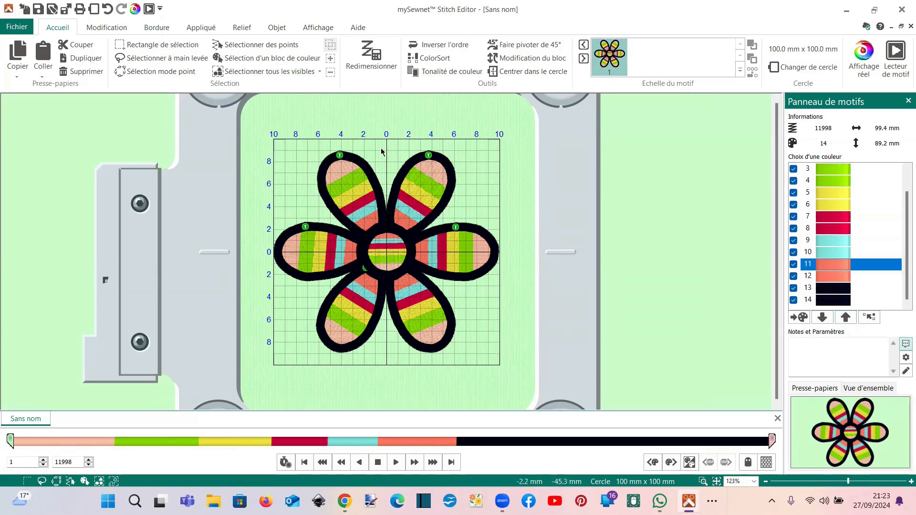
{"action": "left_click", "coordinate": [431, 59]}
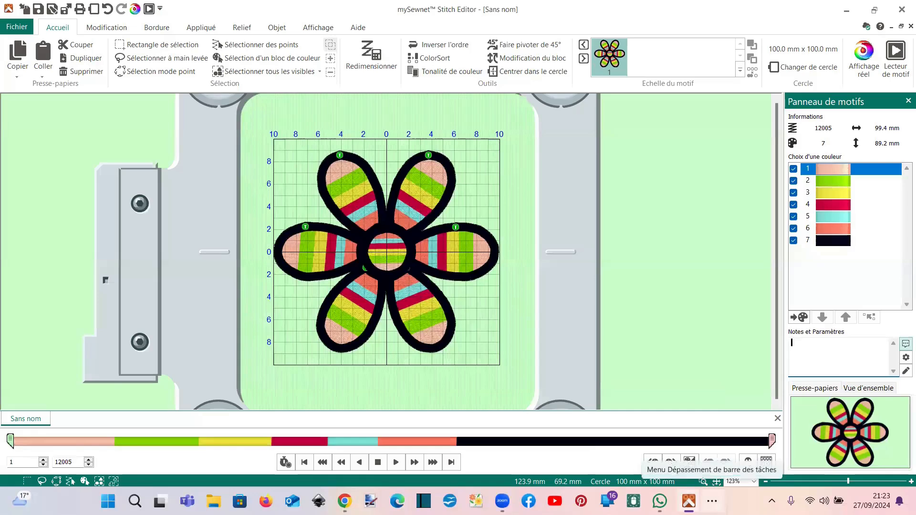
- Return to the untitled flower design in mySewnet Embroidery and finish its Stitch Editor editing session
{"action": "left_click", "coordinate": [712, 501]}
{"action": "mouse_move", "coordinate": [730, 470]}
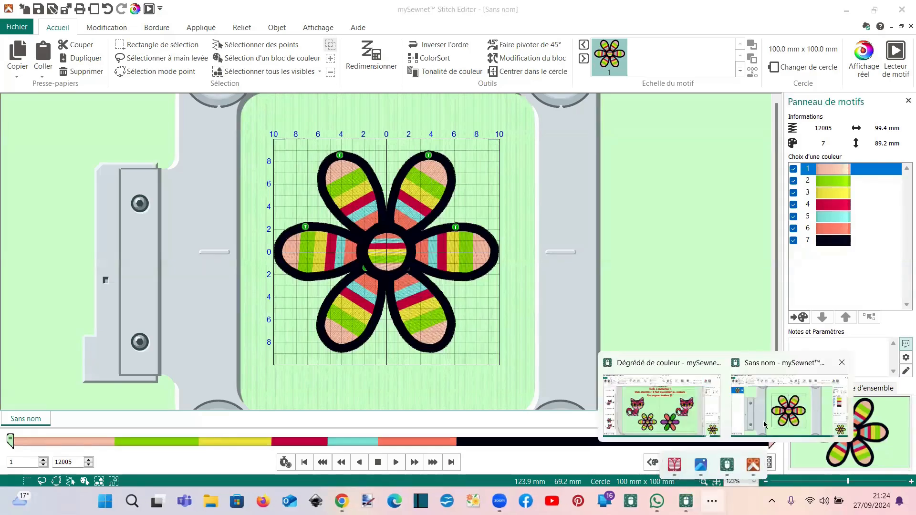
{"action": "left_click", "coordinate": [783, 409]}
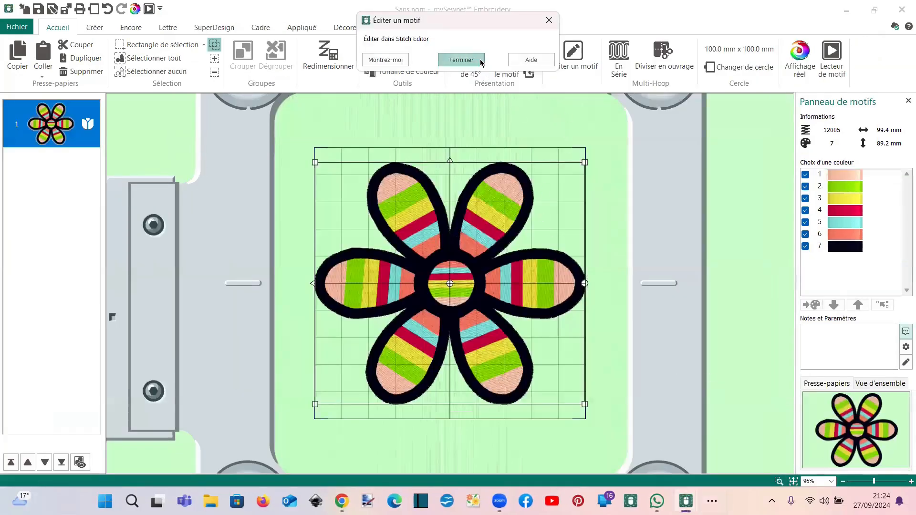
{"action": "left_click", "coordinate": [461, 60]}
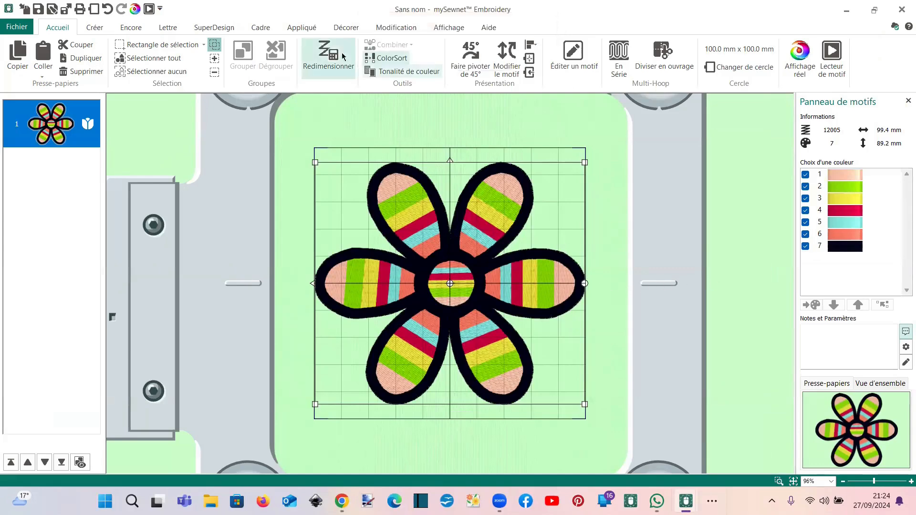
- Play the flower's stitch-out in the design player to check the colour order, and close the player
{"action": "left_click", "coordinate": [833, 59]}
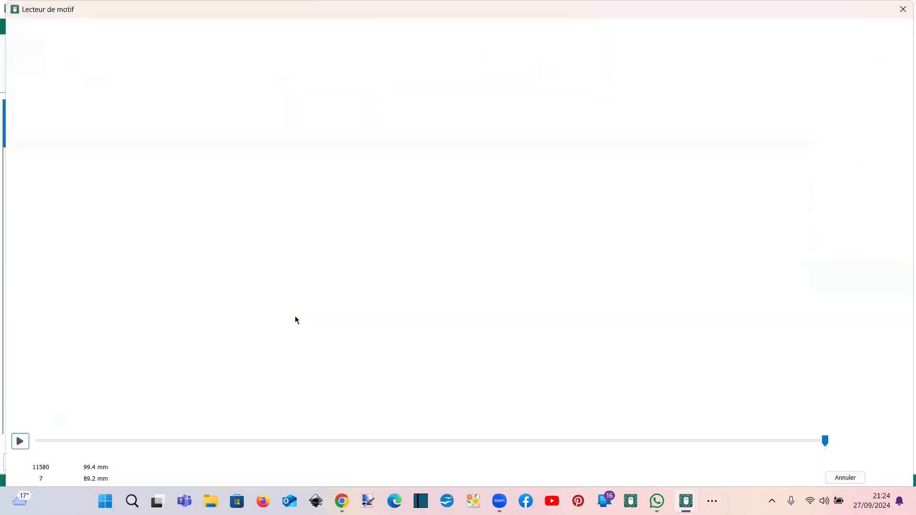
{"action": "left_click", "coordinate": [20, 441]}
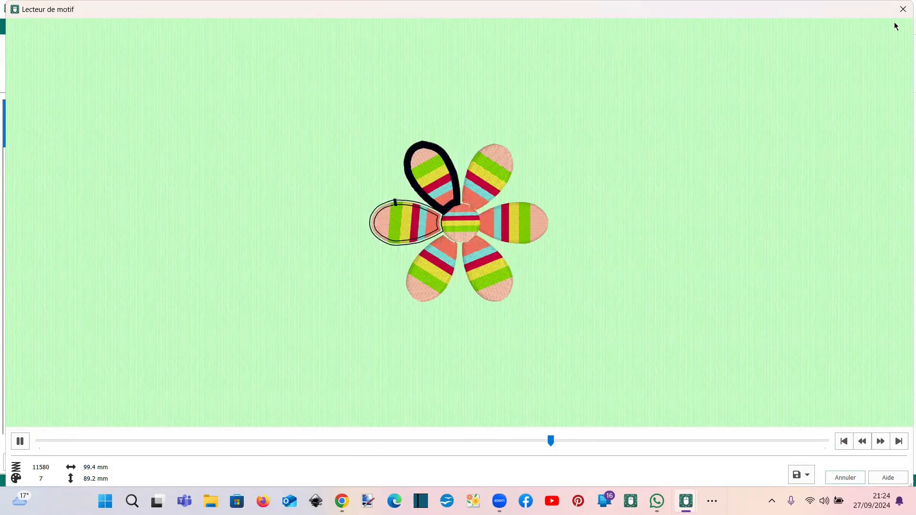
{"action": "left_click", "coordinate": [903, 9]}
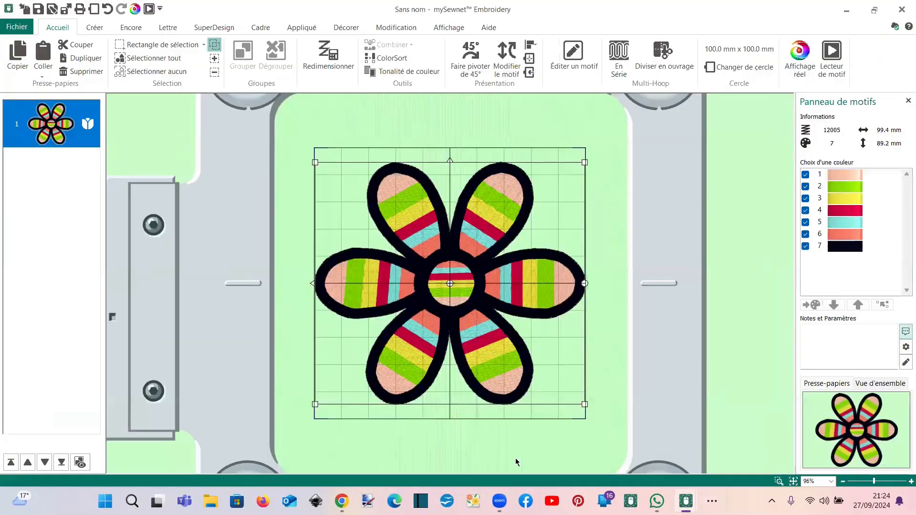
- Switch to the "Dégrédé de couleur" design and open its unsorted cat, design 4, in Stitch Editor
{"action": "mouse_move", "coordinate": [686, 501]}
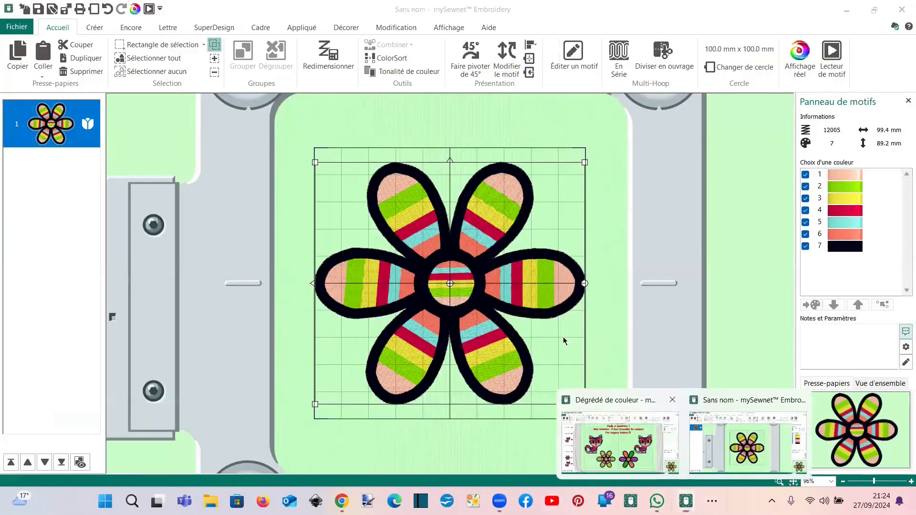
{"action": "left_click", "coordinate": [620, 439]}
{"action": "left_click", "coordinate": [632, 296]}
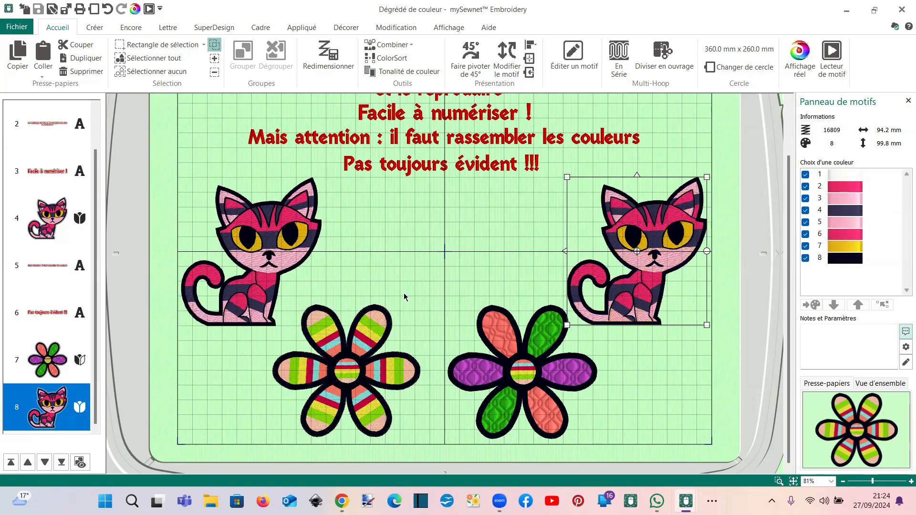
{"action": "left_click", "coordinate": [264, 256]}
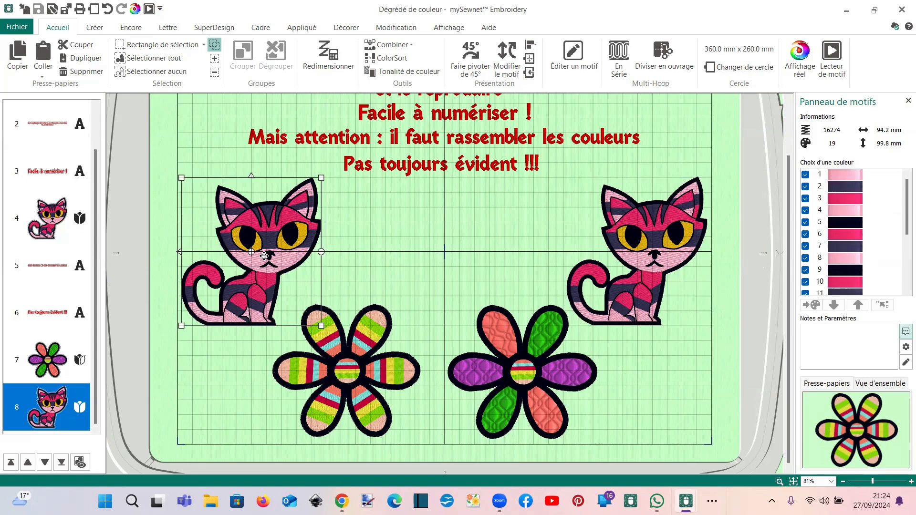
{"action": "right_click", "coordinate": [264, 257]}
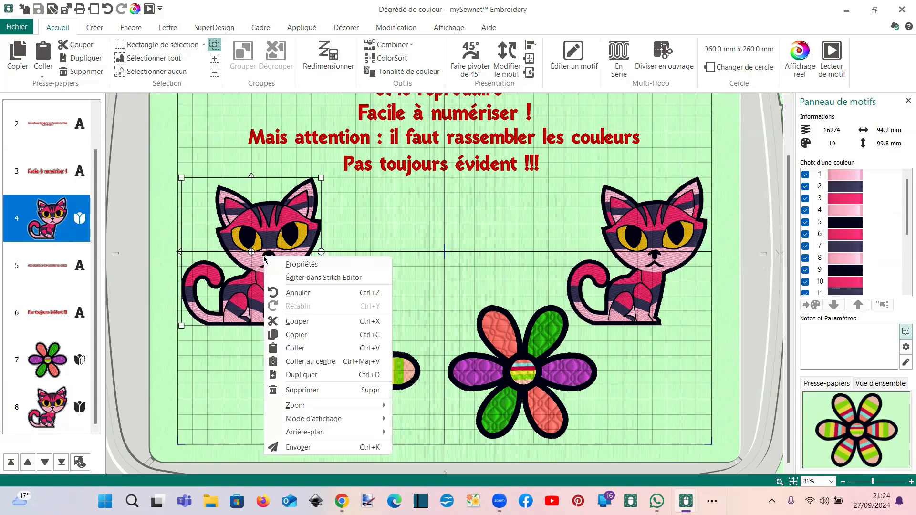
{"action": "left_click", "coordinate": [290, 277]}
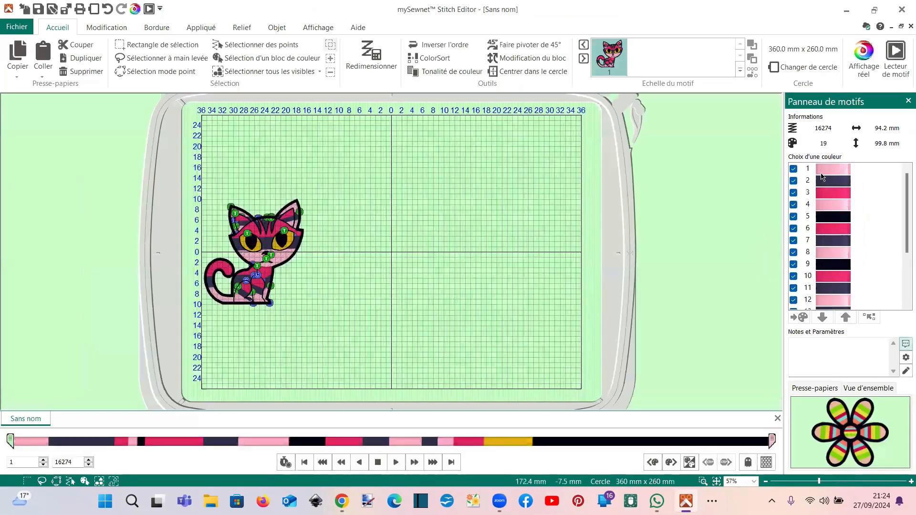
- Try moving the cat's first light pink colour block down to position 3, directly above the next light pink
{"action": "left_click", "coordinate": [822, 175]}
{"action": "left_click", "coordinate": [703, 482]}
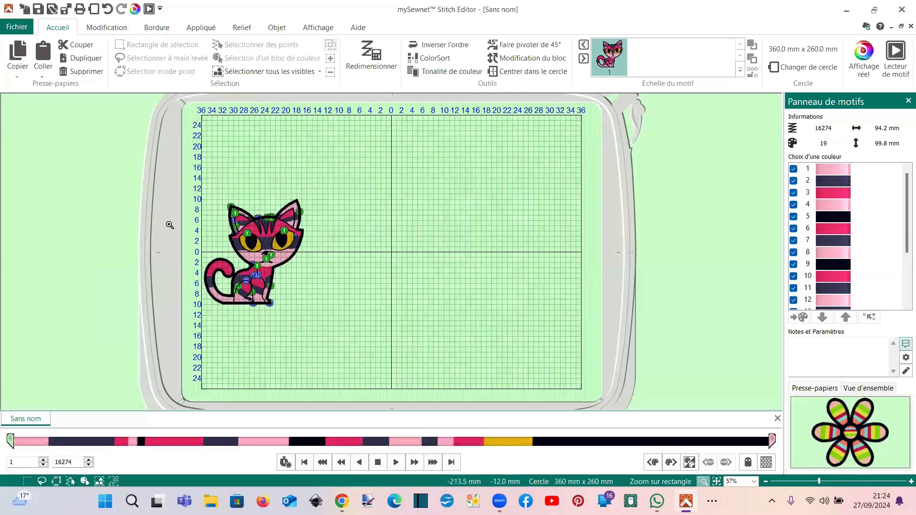
{"action": "left_click_drag", "start_coordinate": [183, 180], "coordinate": [334, 333]}
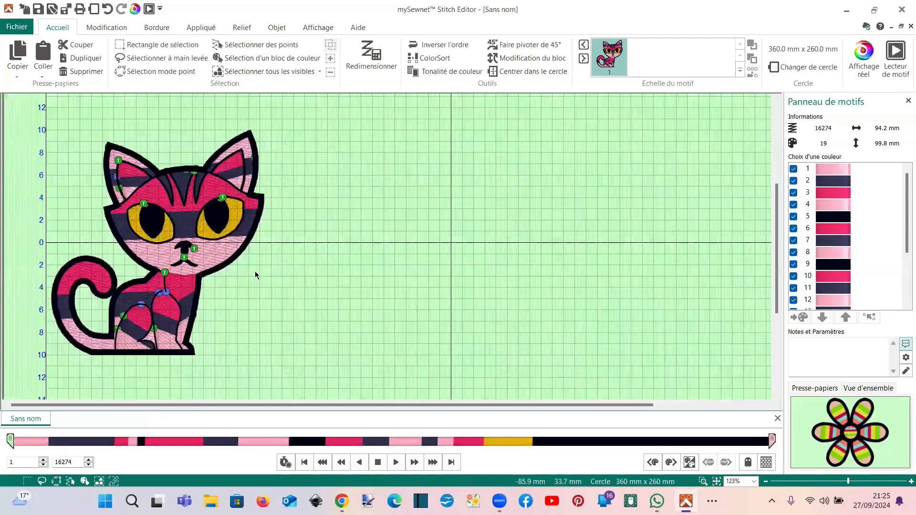
{"action": "left_click", "coordinate": [827, 175]}
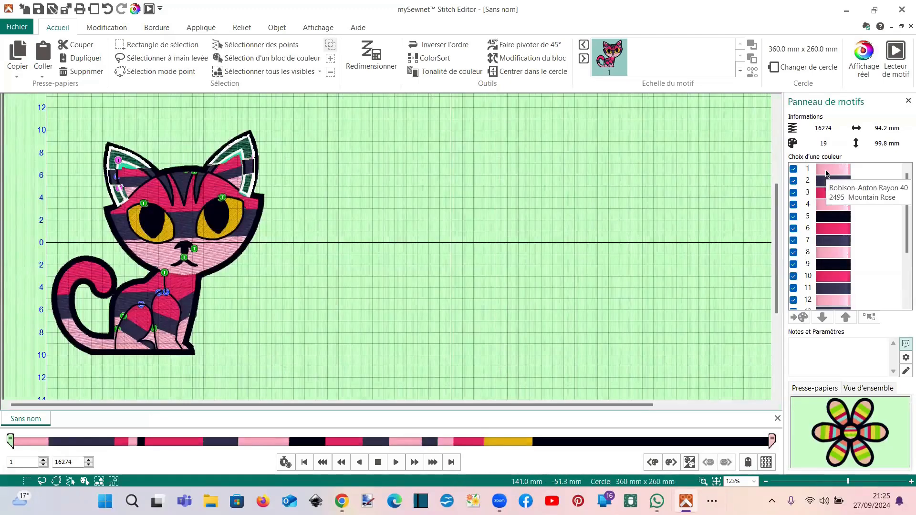
{"action": "left_click", "coordinate": [828, 184]}
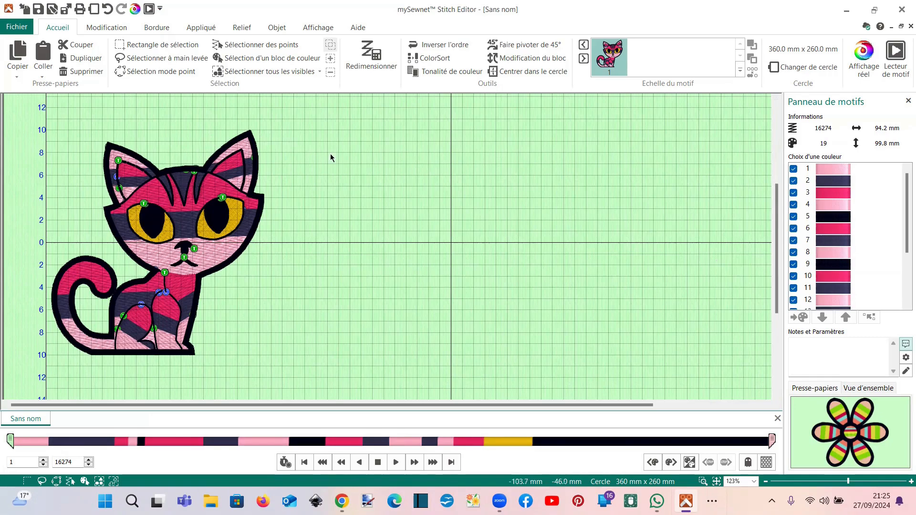
{"action": "left_click", "coordinate": [831, 173]}
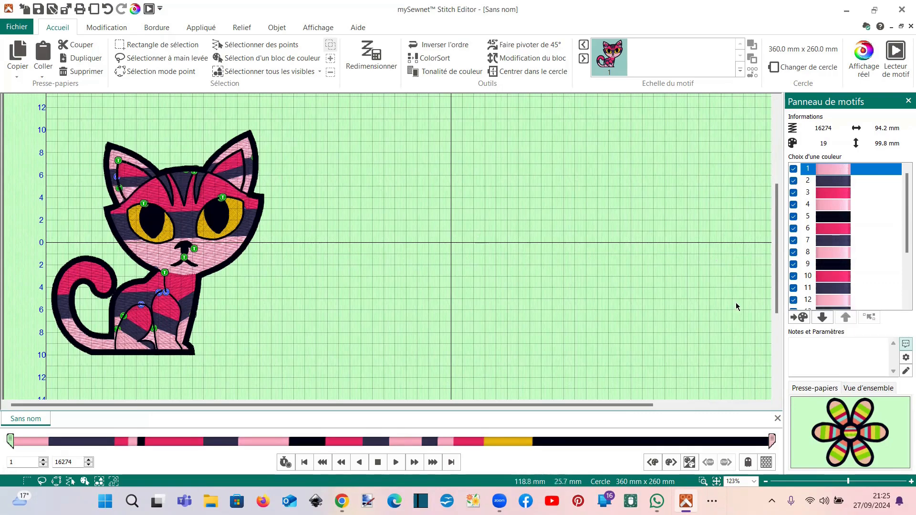
{"action": "left_click", "coordinate": [822, 317]}
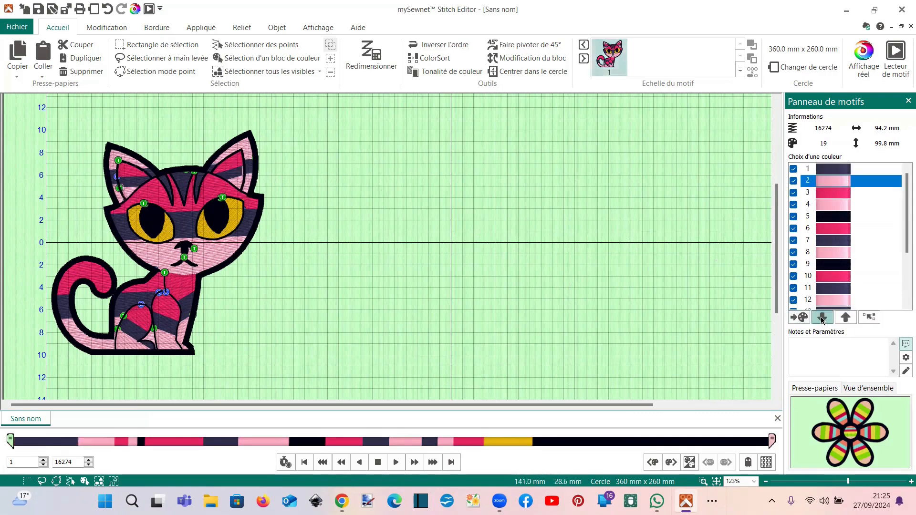
{"action": "left_click", "coordinate": [822, 318]}
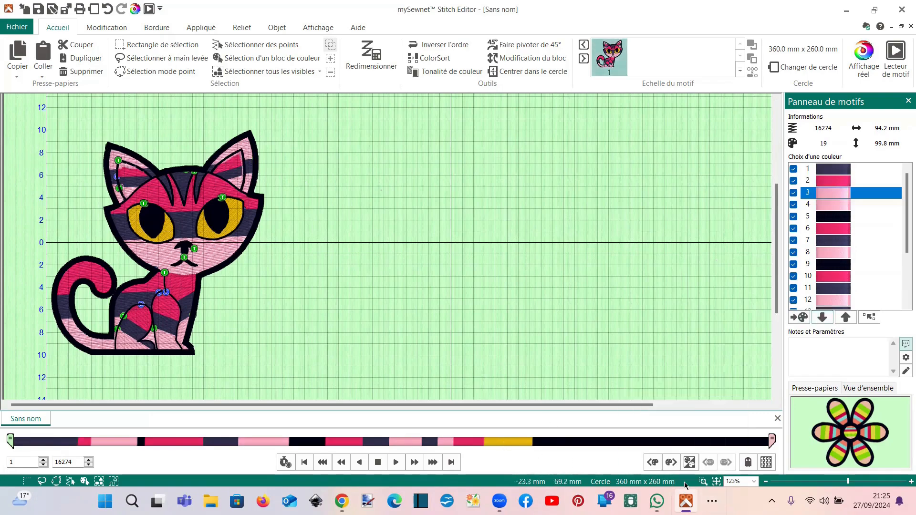
- Inspect the cat's ears for overlapping stitches and move the light pink block back up to position 1
{"action": "left_click", "coordinate": [703, 481]}
{"action": "left_click_drag", "start_coordinate": [86, 107], "coordinate": [265, 198]}
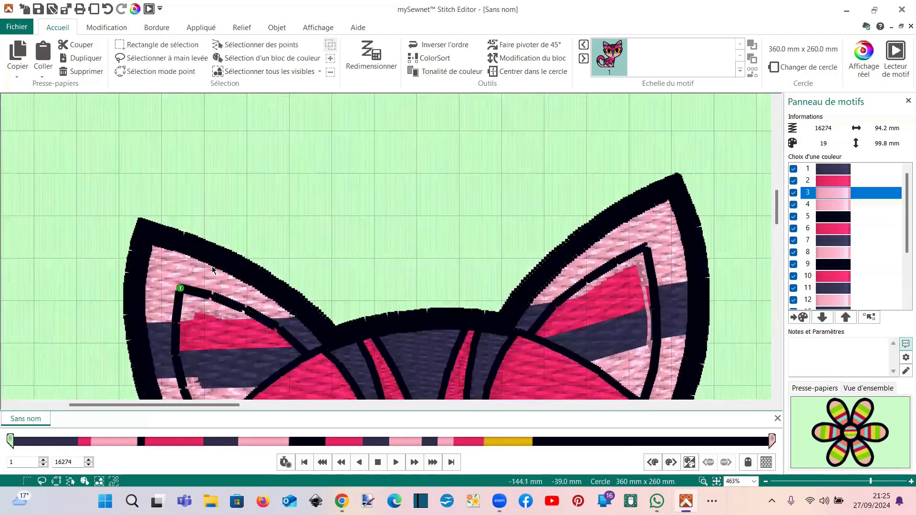
{"action": "scroll", "coordinate": [213, 260], "scroll_direction": "down", "scroll_amount": 2}
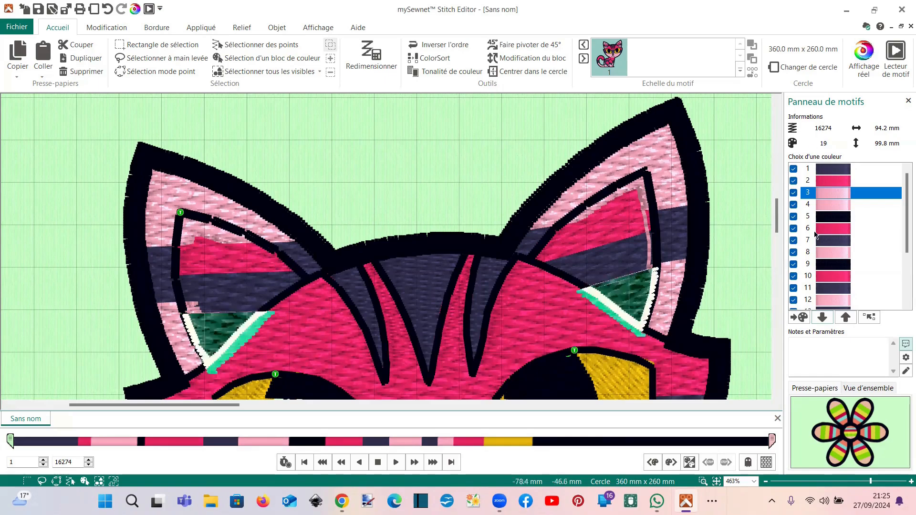
{"action": "left_click", "coordinate": [845, 317]}
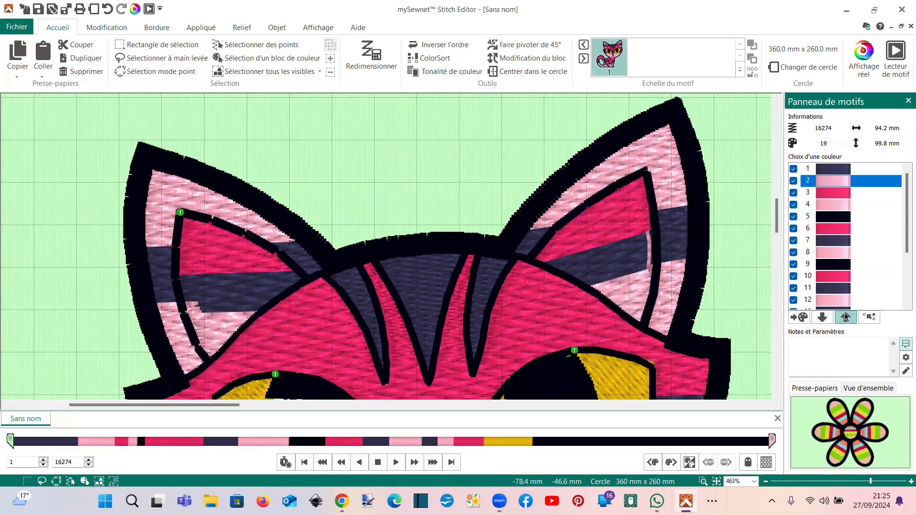
{"action": "left_click", "coordinate": [845, 317]}
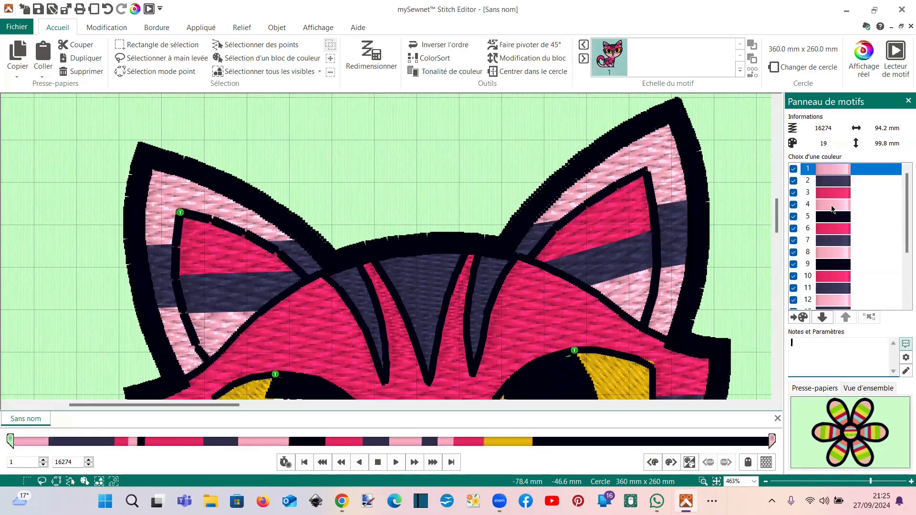
- Try moving the dark navy block, number 2, down to position 4, checking the ears, and return it to position 2
{"action": "left_click", "coordinate": [827, 181]}
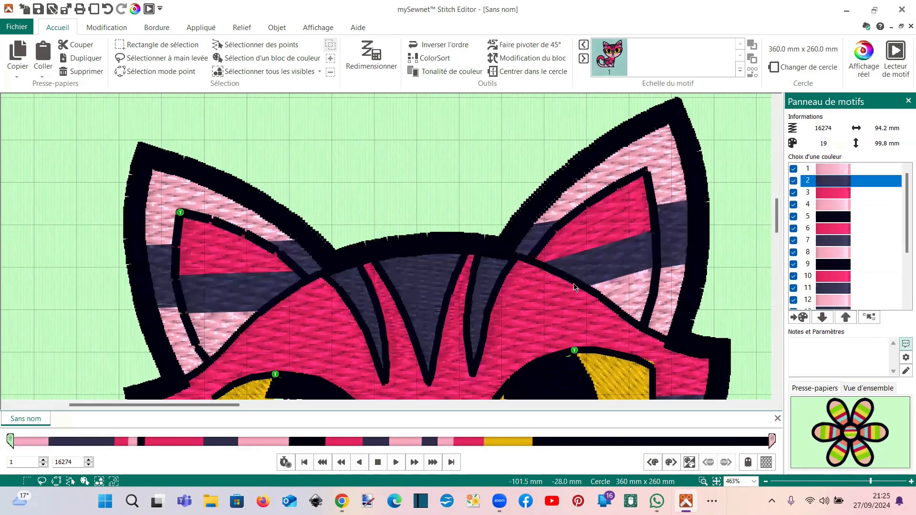
{"action": "left_click", "coordinate": [822, 317]}
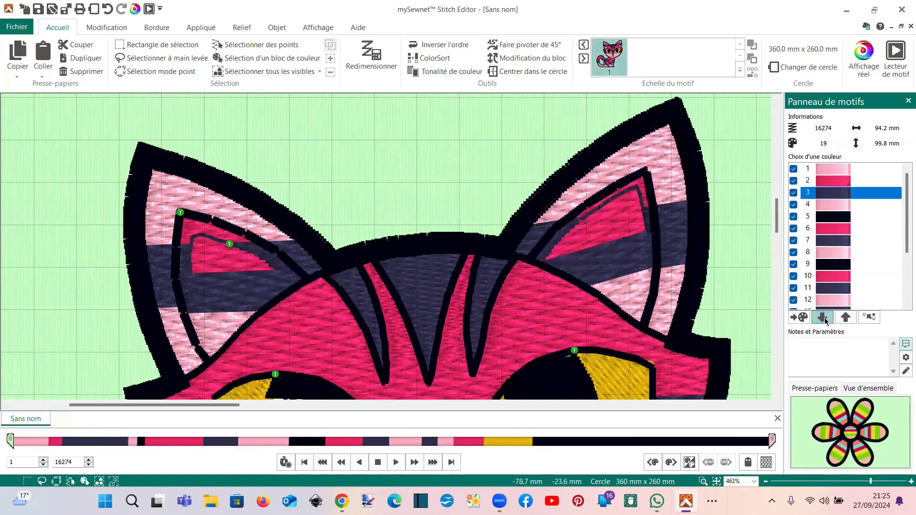
{"action": "left_click", "coordinate": [823, 318]}
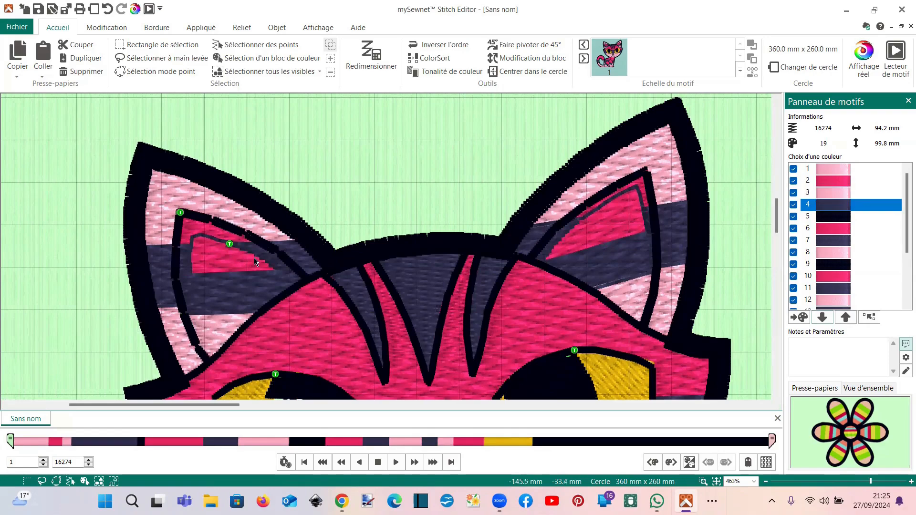
{"action": "left_click", "coordinate": [845, 318]}
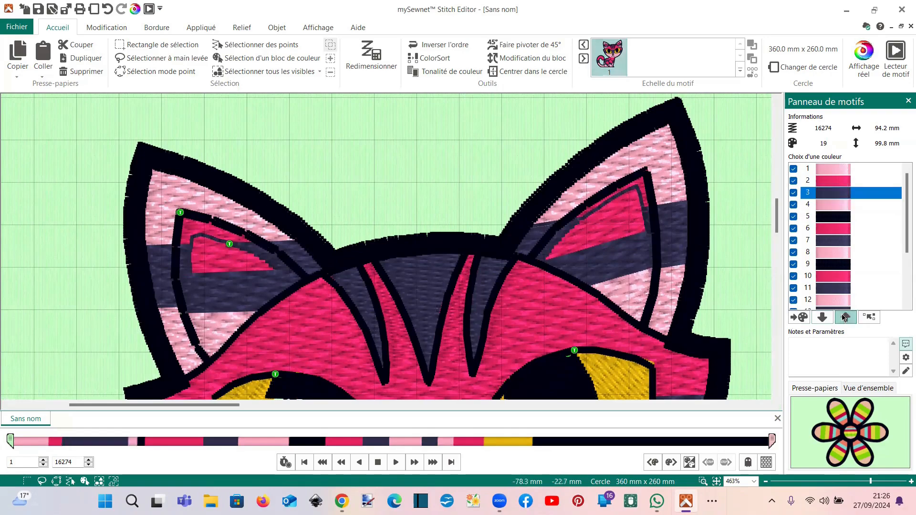
{"action": "left_click", "coordinate": [845, 318]}
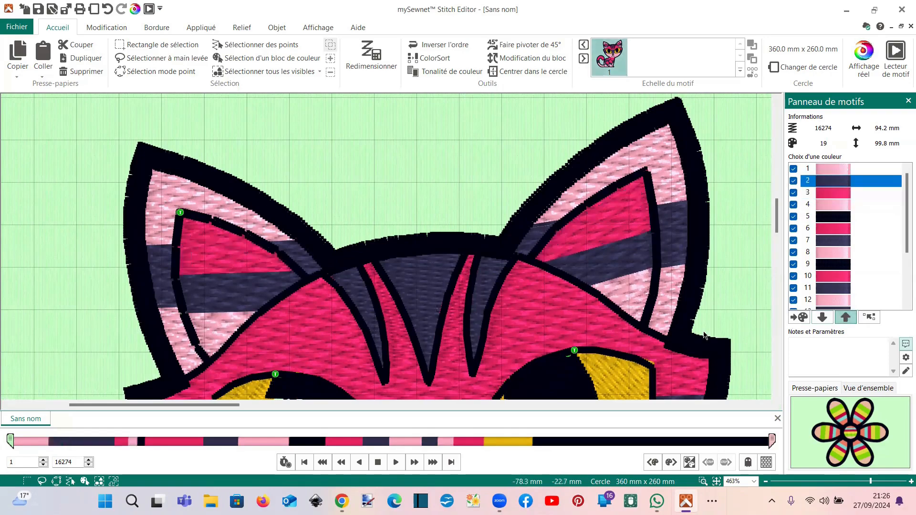
- Examine the cat's ears and forehead against the first colour blocks, and look over its face, tail and legs for matching stripes
{"action": "scroll", "coordinate": [524, 252], "scroll_direction": "down", "scroll_amount": 2}
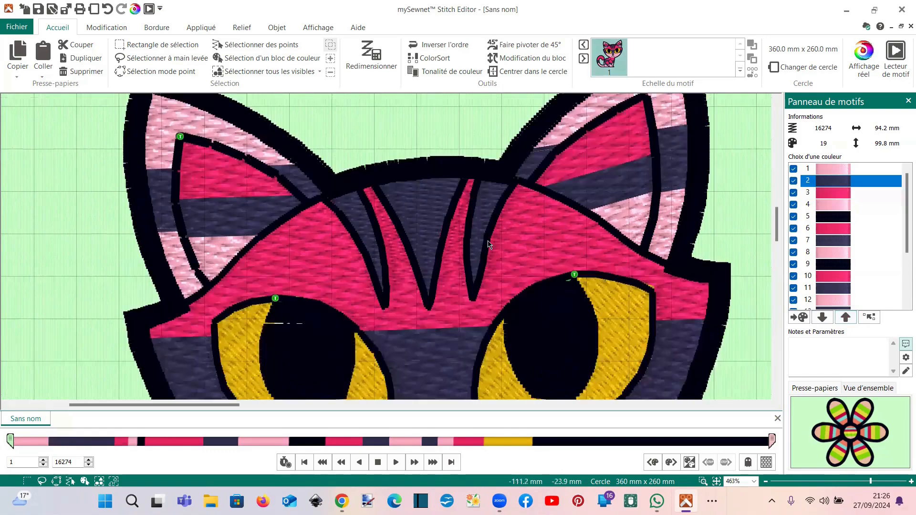
{"action": "scroll", "coordinate": [480, 239], "scroll_direction": "down", "scroll_amount": 1}
{"action": "scroll", "coordinate": [480, 239], "scroll_direction": "down", "scroll_amount": 1}
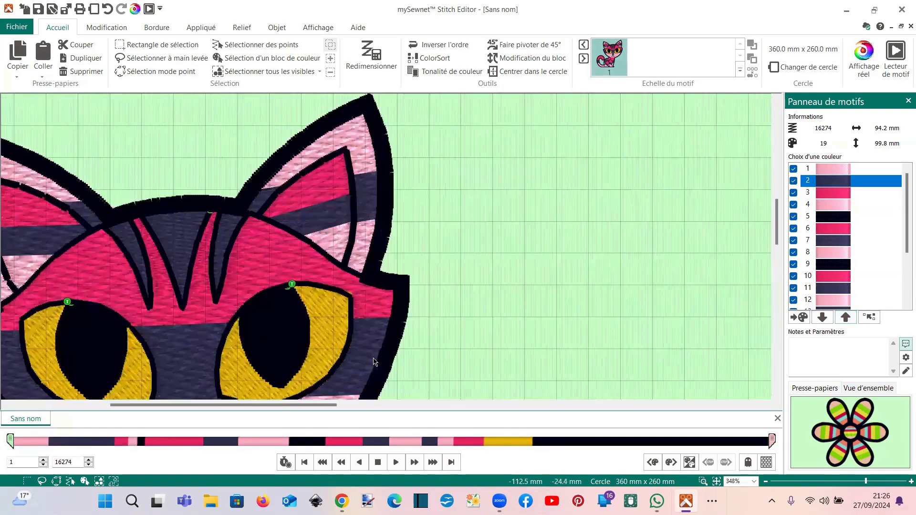
{"action": "left_click_drag", "start_coordinate": [298, 404], "coordinate": [149, 410]}
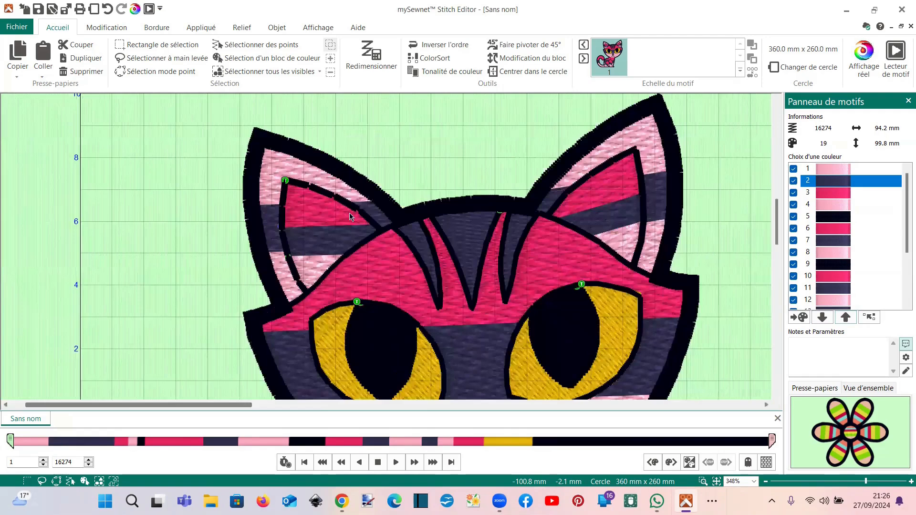
{"action": "scroll", "coordinate": [413, 197], "scroll_direction": "down", "scroll_amount": 2}
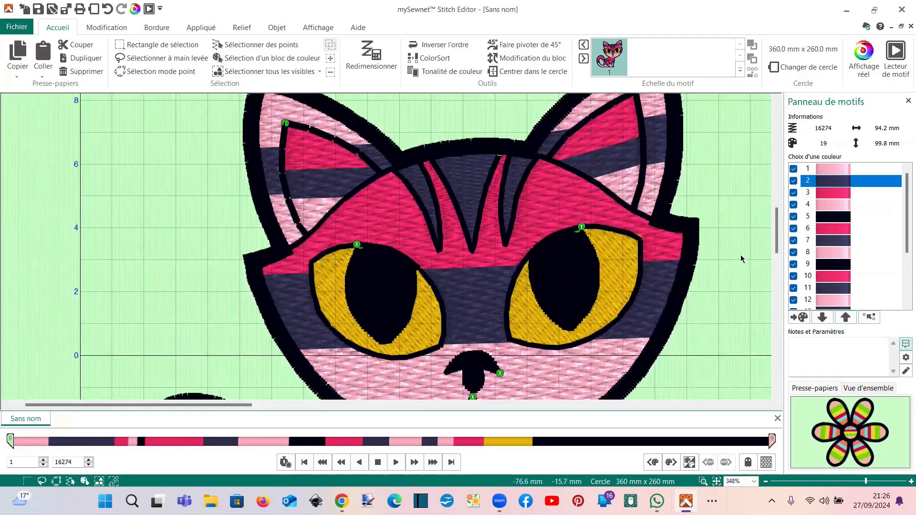
{"action": "scroll", "coordinate": [741, 259], "scroll_direction": "up", "scroll_amount": 2}
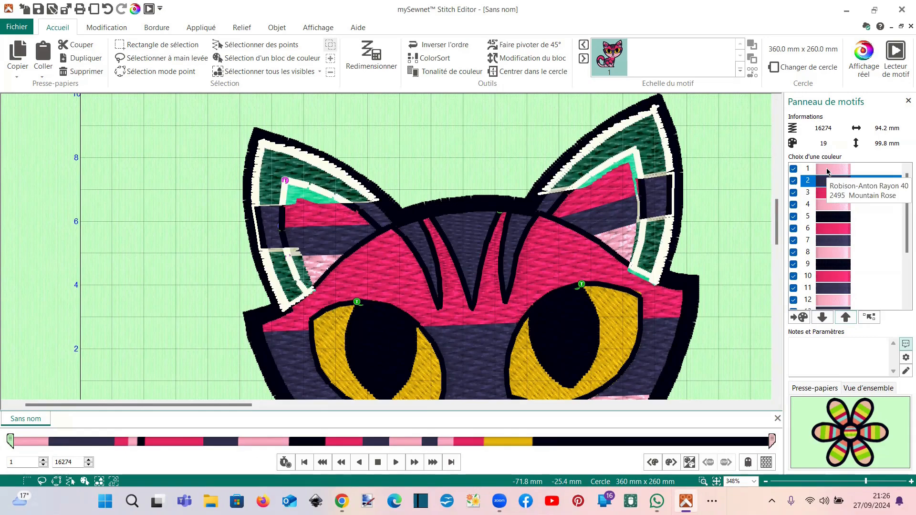
{"action": "scroll", "coordinate": [464, 256], "scroll_direction": "down", "scroll_amount": 15}
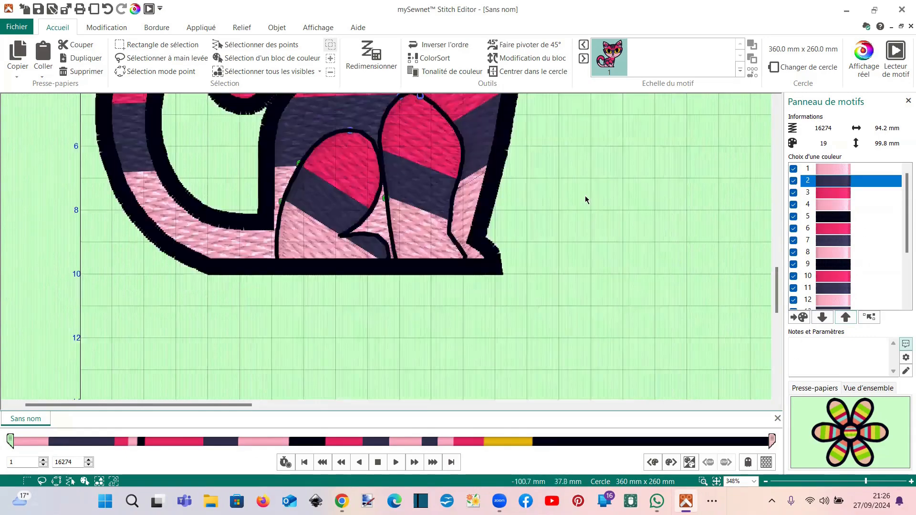
{"action": "scroll", "coordinate": [507, 165], "scroll_direction": "up", "scroll_amount": 2}
{"action": "scroll", "coordinate": [507, 165], "scroll_direction": "up", "scroll_amount": 10}
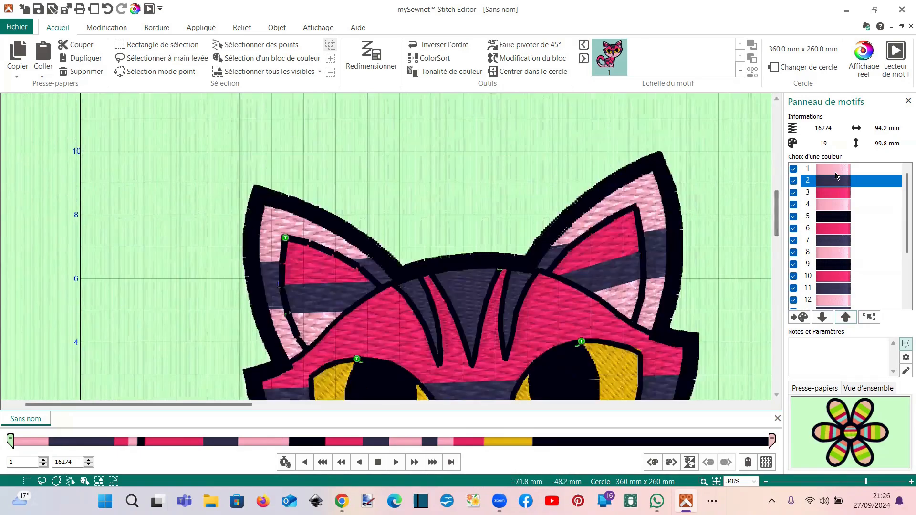
{"action": "mouse_move", "coordinate": [836, 175]}
{"action": "scroll", "coordinate": [314, 239], "scroll_direction": "down", "scroll_amount": 3}
{"action": "scroll", "coordinate": [314, 240], "scroll_direction": "down", "scroll_amount": 3}
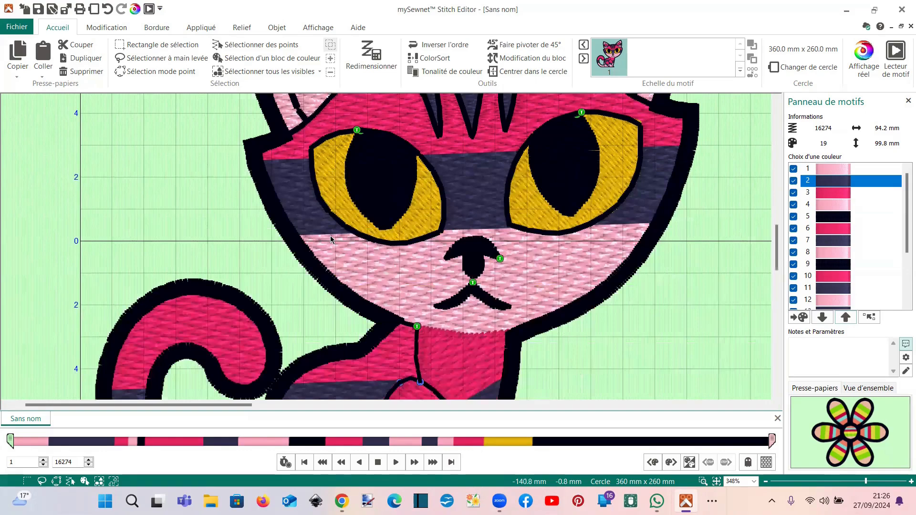
{"action": "scroll", "coordinate": [330, 240], "scroll_direction": "down", "scroll_amount": 4}
{"action": "scroll", "coordinate": [333, 240], "scroll_direction": "up", "scroll_amount": 9}
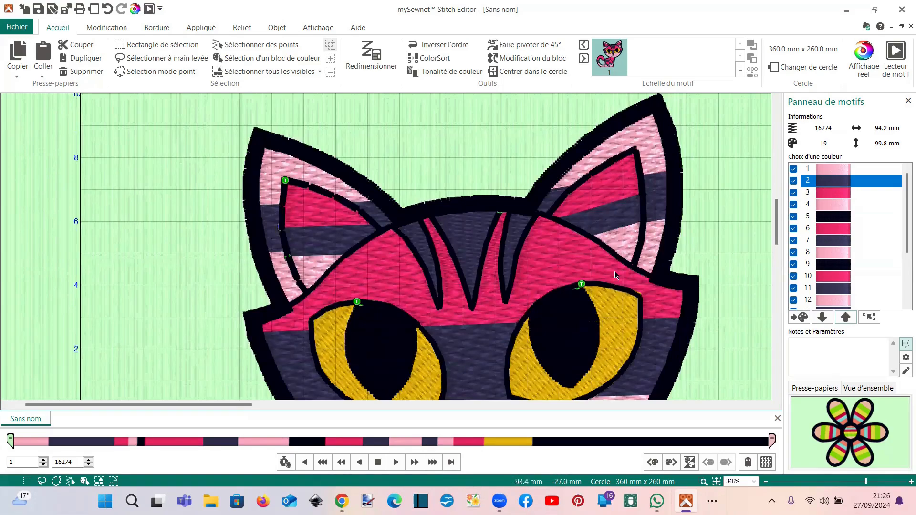
- Compare the pink, navy and light pink stripes across the cat's head, neck, tail and legs
{"action": "scroll", "coordinate": [644, 245], "scroll_direction": "down", "scroll_amount": 3}
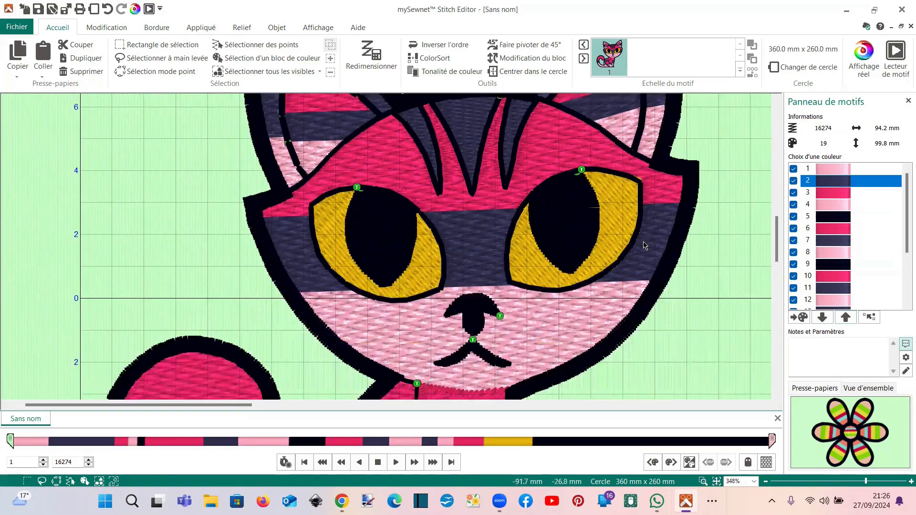
{"action": "scroll", "coordinate": [644, 246], "scroll_direction": "down", "scroll_amount": 2}
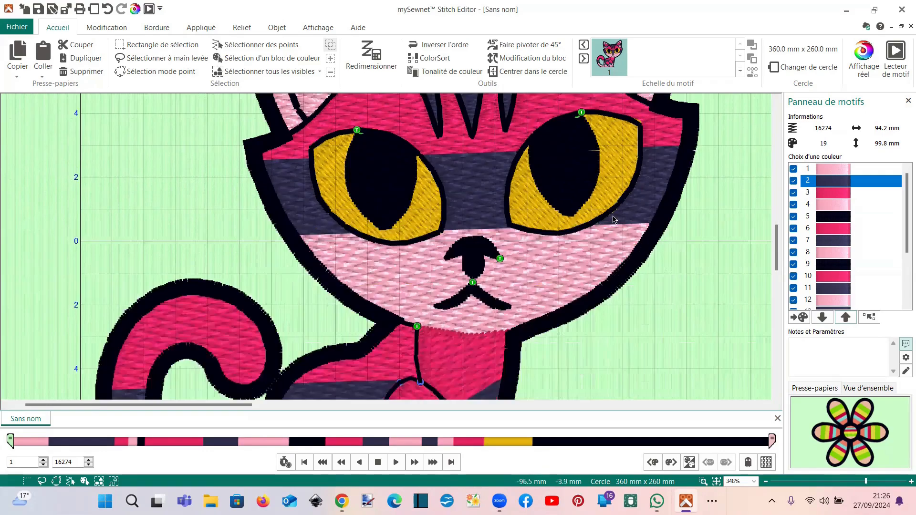
{"action": "scroll", "coordinate": [613, 219], "scroll_direction": "down", "scroll_amount": 1}
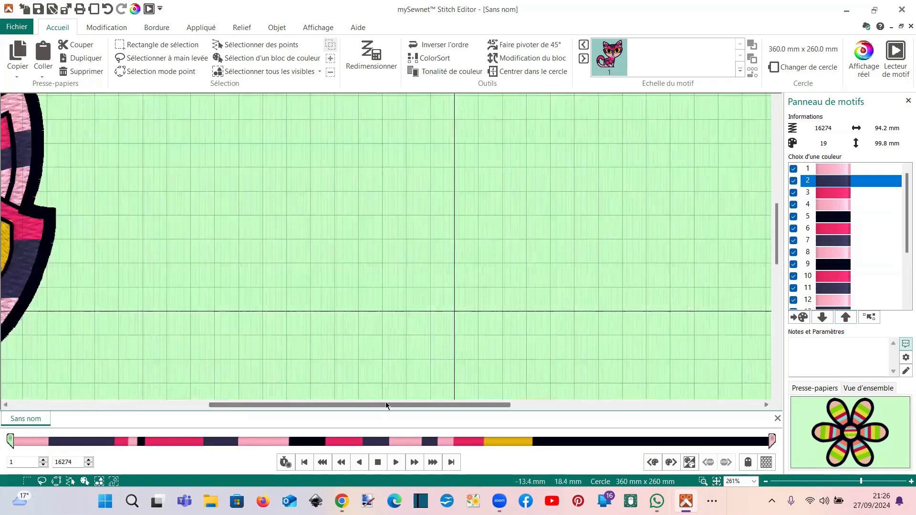
{"action": "left_click_drag", "start_coordinate": [386, 403], "coordinate": [122, 408]}
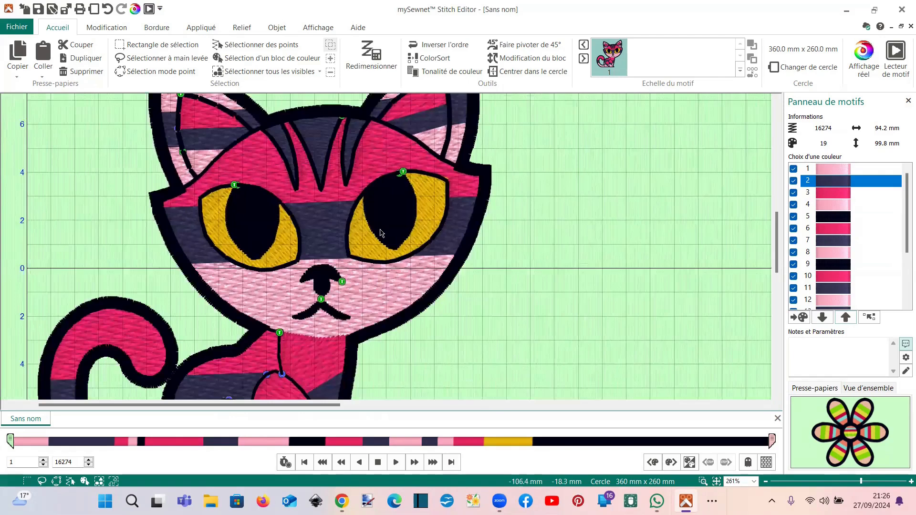
{"action": "scroll", "coordinate": [381, 232], "scroll_direction": "down", "scroll_amount": 1}
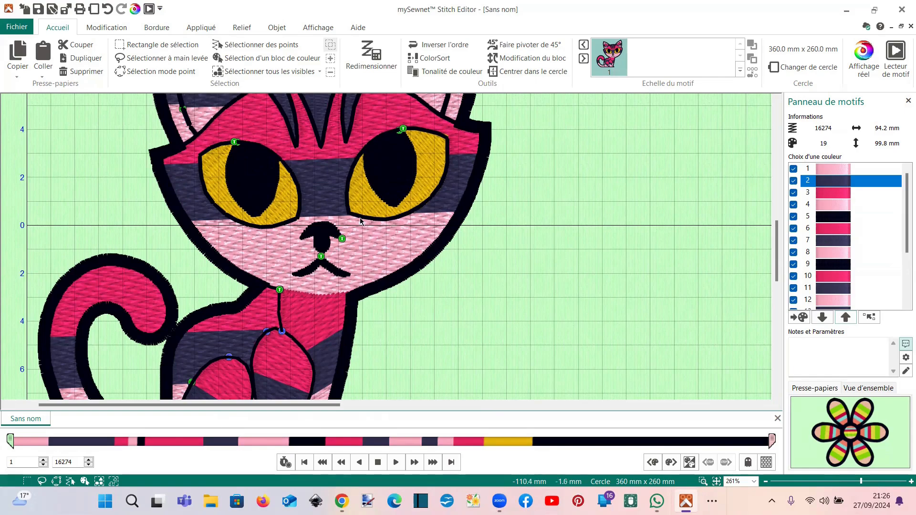
{"action": "scroll", "coordinate": [361, 225], "scroll_direction": "up", "scroll_amount": 2}
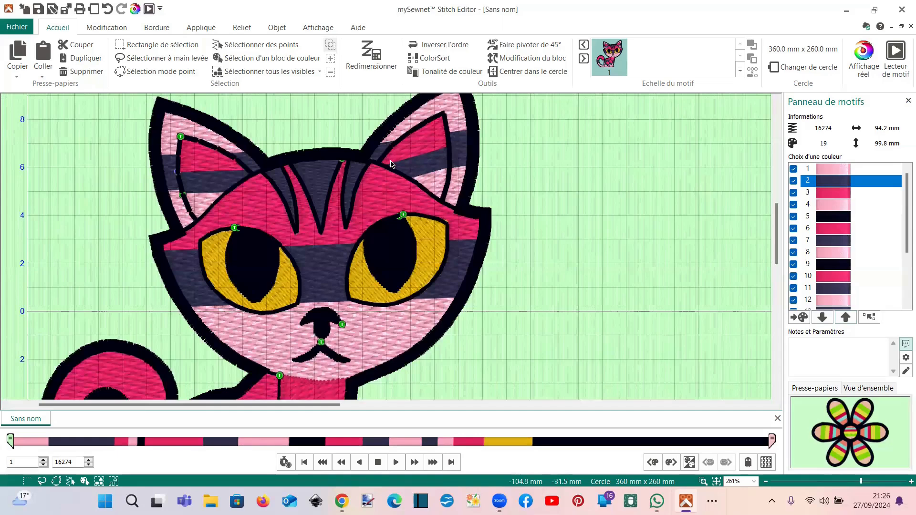
{"action": "scroll", "coordinate": [440, 132], "scroll_direction": "up", "scroll_amount": 1}
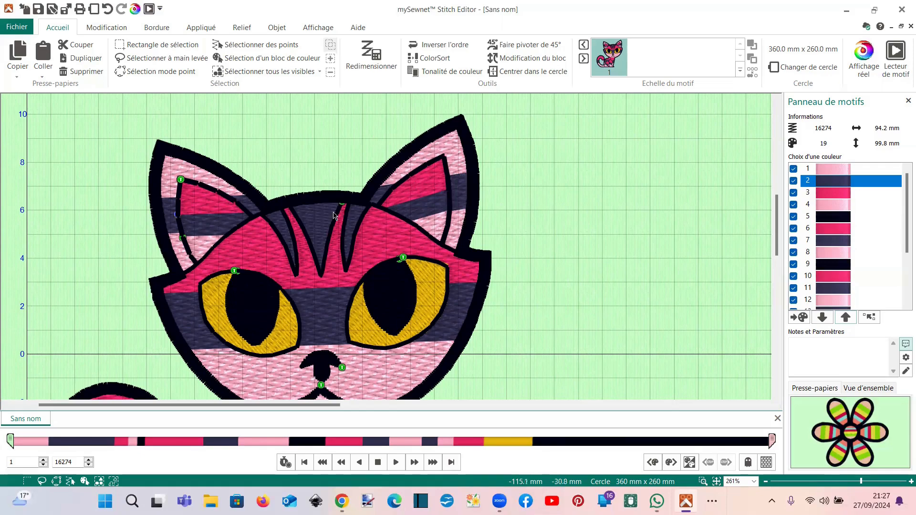
{"action": "scroll", "coordinate": [295, 209], "scroll_direction": "down", "scroll_amount": 1}
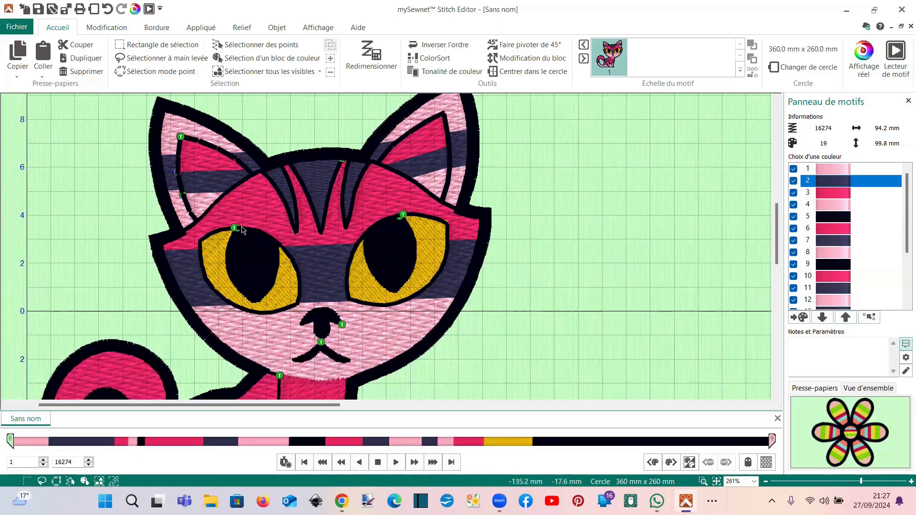
{"action": "scroll", "coordinate": [258, 213], "scroll_direction": "down", "scroll_amount": 2}
{"action": "scroll", "coordinate": [256, 214], "scroll_direction": "down", "scroll_amount": 1}
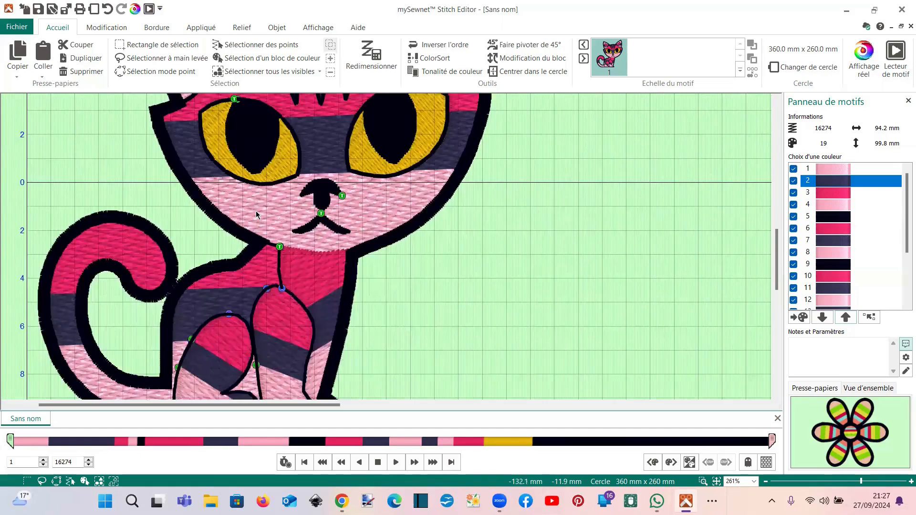
{"action": "scroll", "coordinate": [256, 214], "scroll_direction": "down", "scroll_amount": 1}
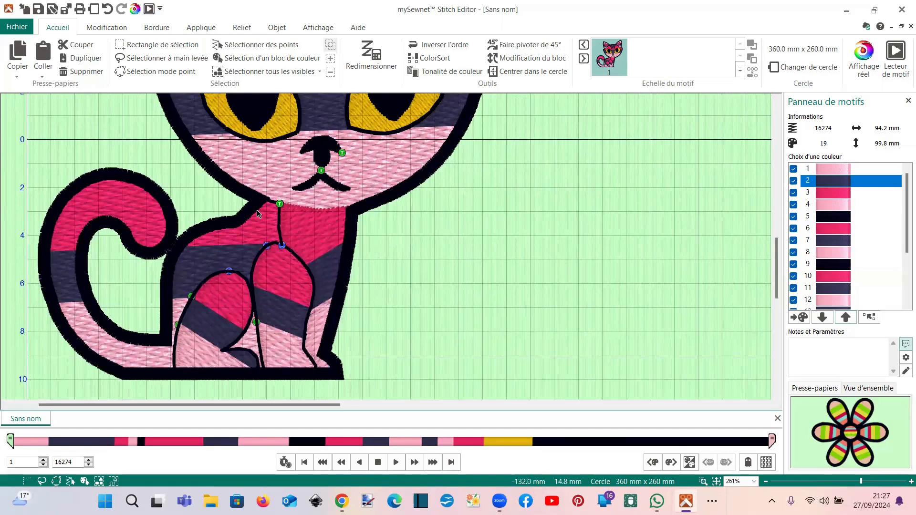
{"action": "scroll", "coordinate": [258, 213], "scroll_direction": "down", "scroll_amount": 1}
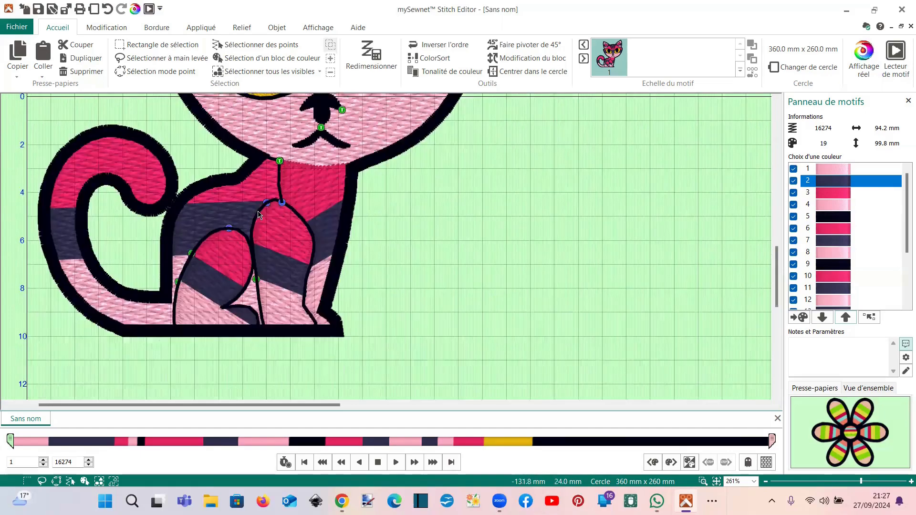
{"action": "scroll", "coordinate": [258, 213], "scroll_direction": "up", "scroll_amount": 1}
{"action": "scroll", "coordinate": [260, 213], "scroll_direction": "up", "scroll_amount": 6}
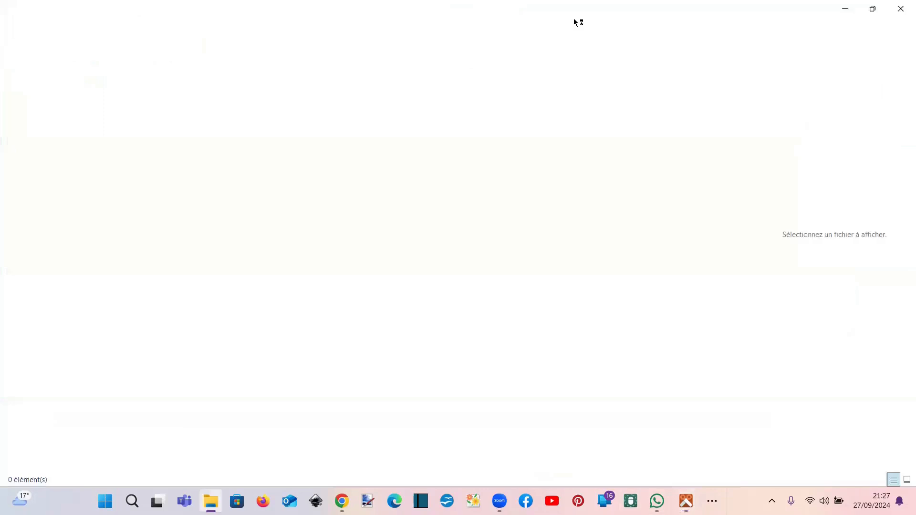
- Close the stray file browser window and switch to the "Dégrédé de couleur" design in mySewnet Embroidery
{"action": "left_click", "coordinate": [901, 8]}
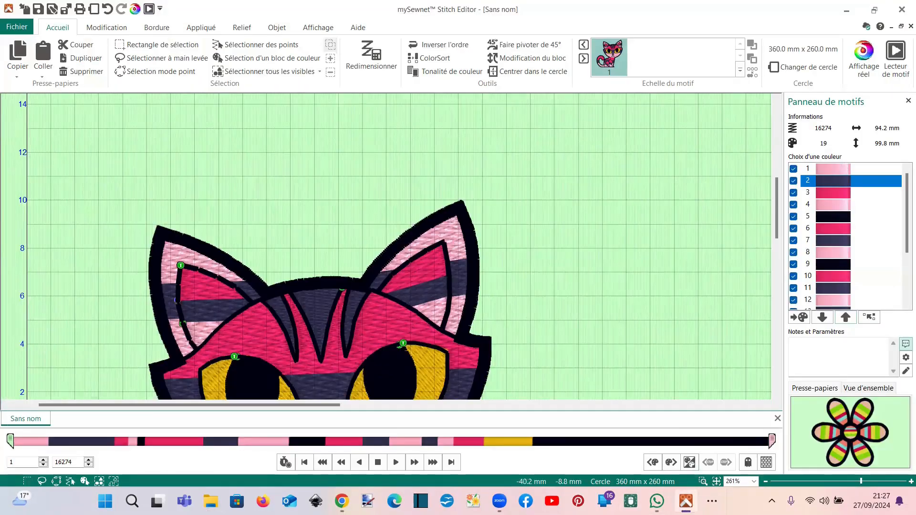
{"action": "mouse_move", "coordinate": [687, 499]}
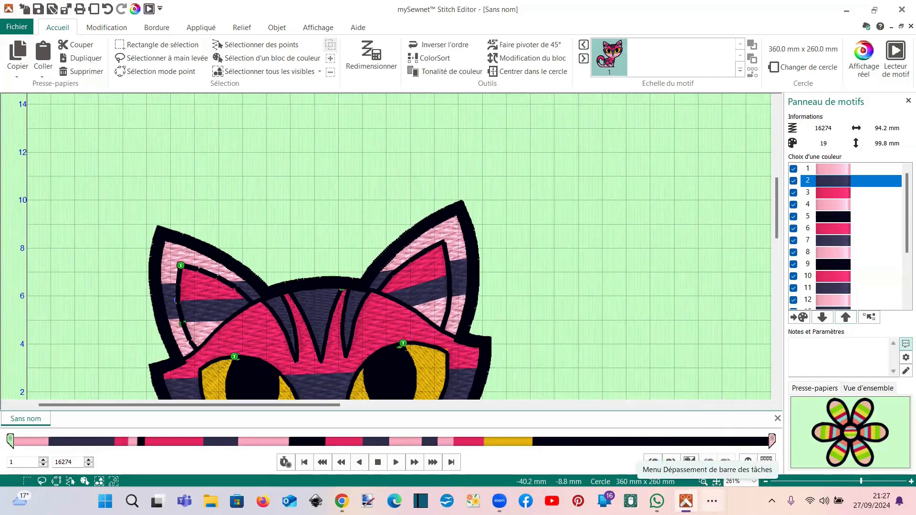
{"action": "left_click", "coordinate": [712, 501]}
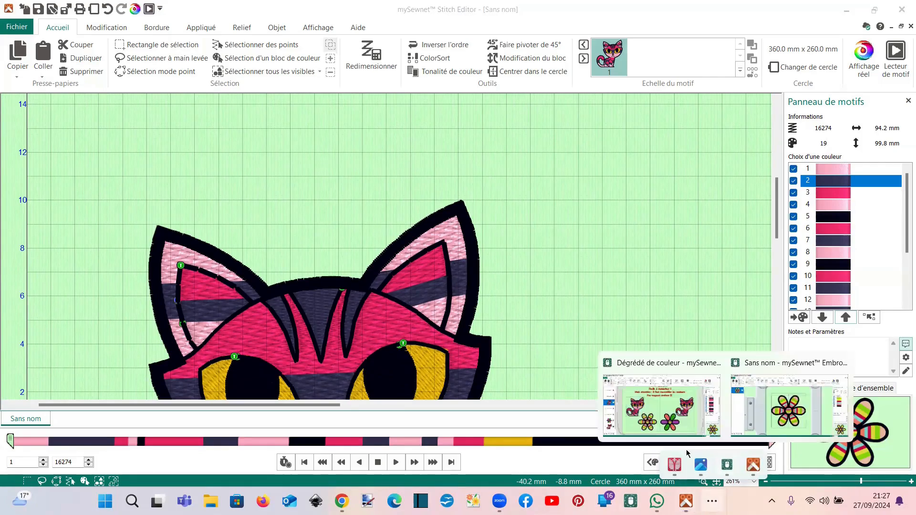
{"action": "mouse_move", "coordinate": [726, 466]}
{"action": "left_click", "coordinate": [689, 422]}
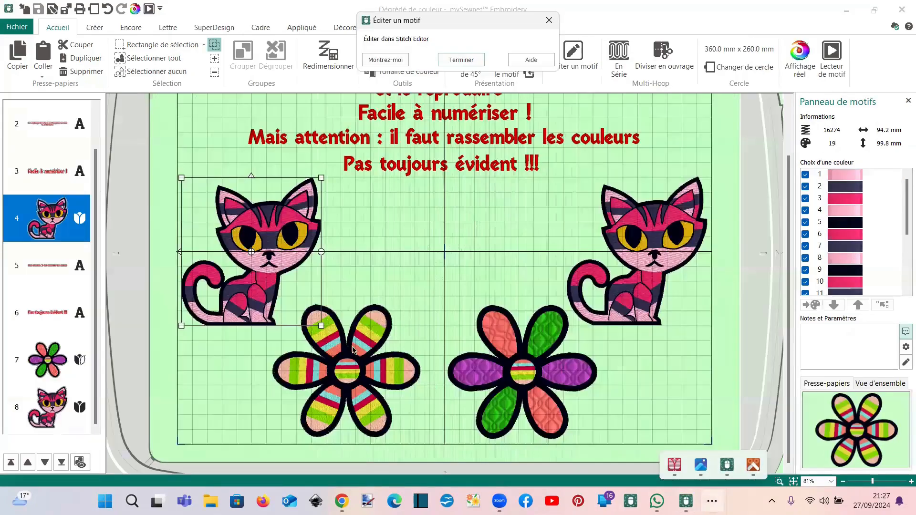